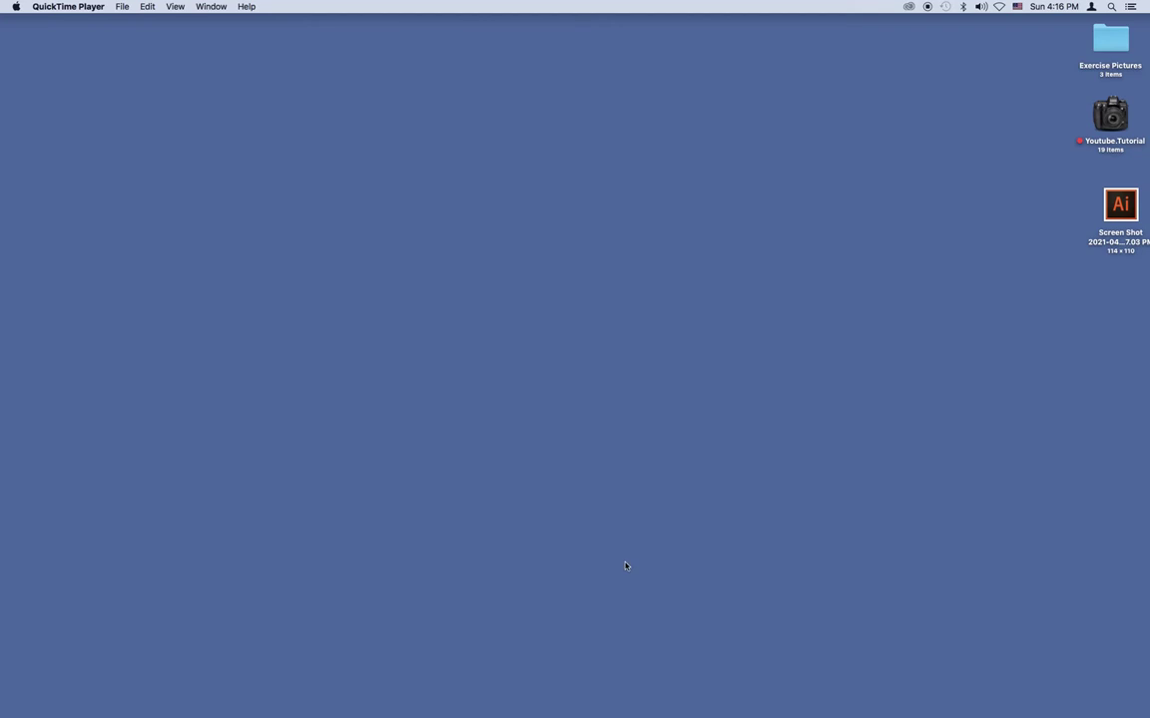
Bring Adobe Illustrator to the front from the Dock
mouse_move(745, 715)
click(778, 690)
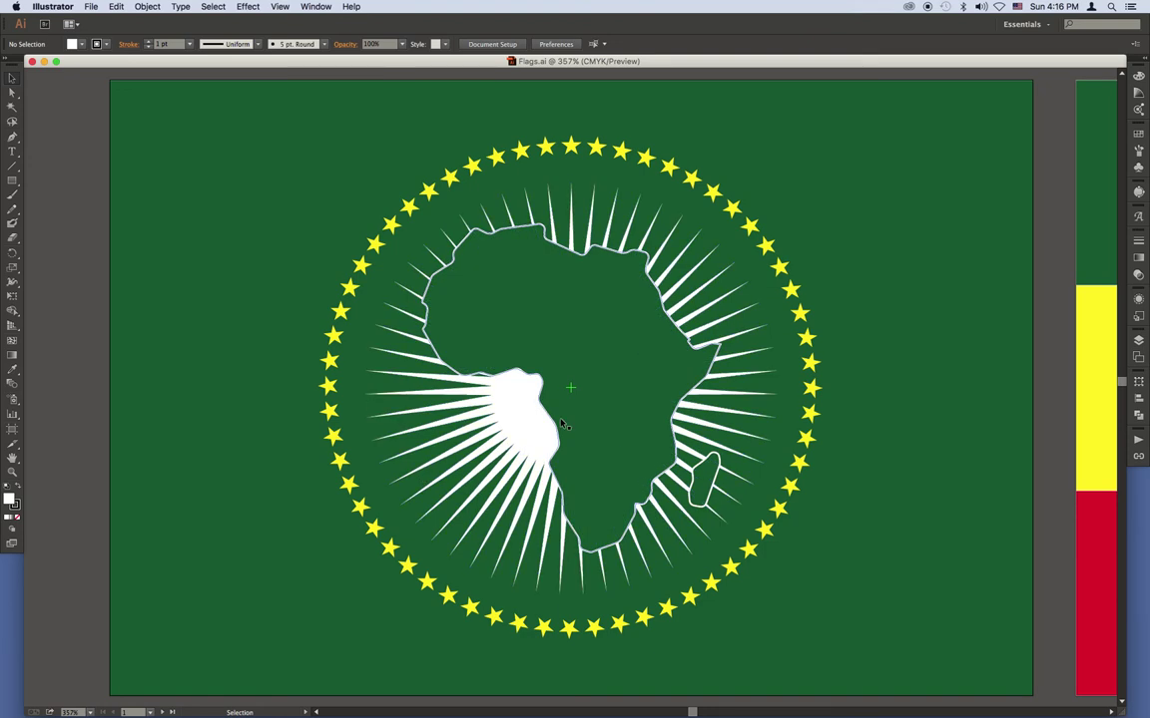
Inspect the Africa group and a star, then page past Ethiopia to the Jamaican flag artboard
click(592, 387)
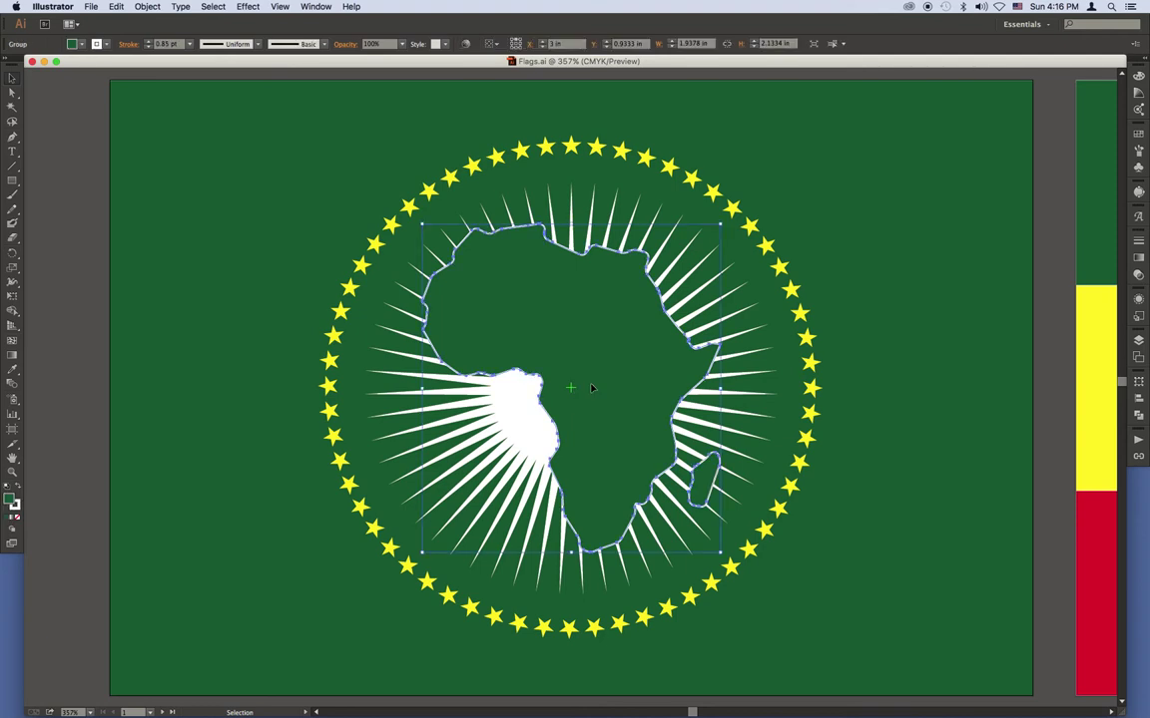
click(595, 147)
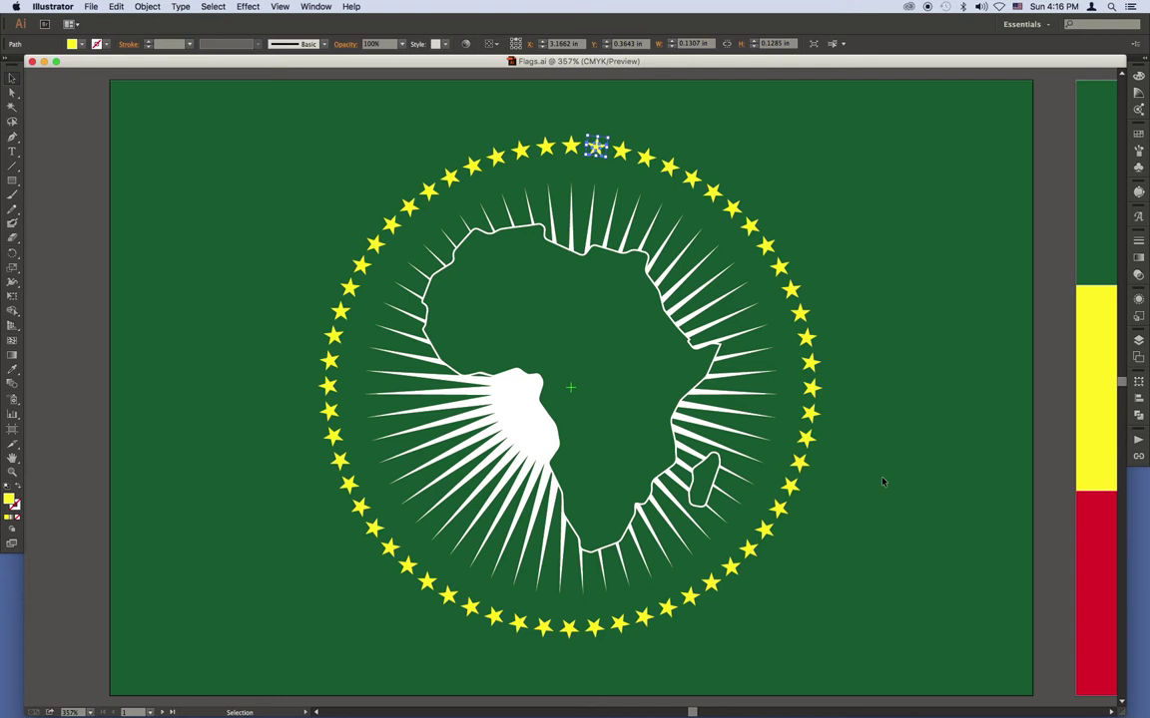
click(306, 713)
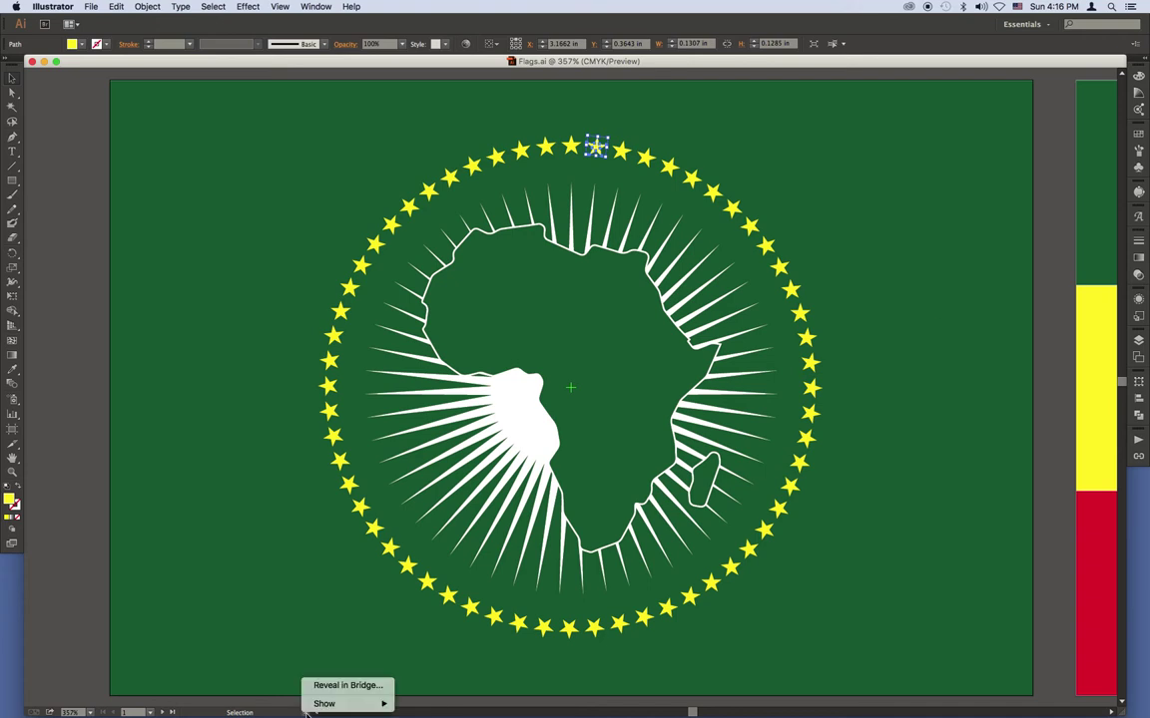
click(161, 713)
click(162, 713)
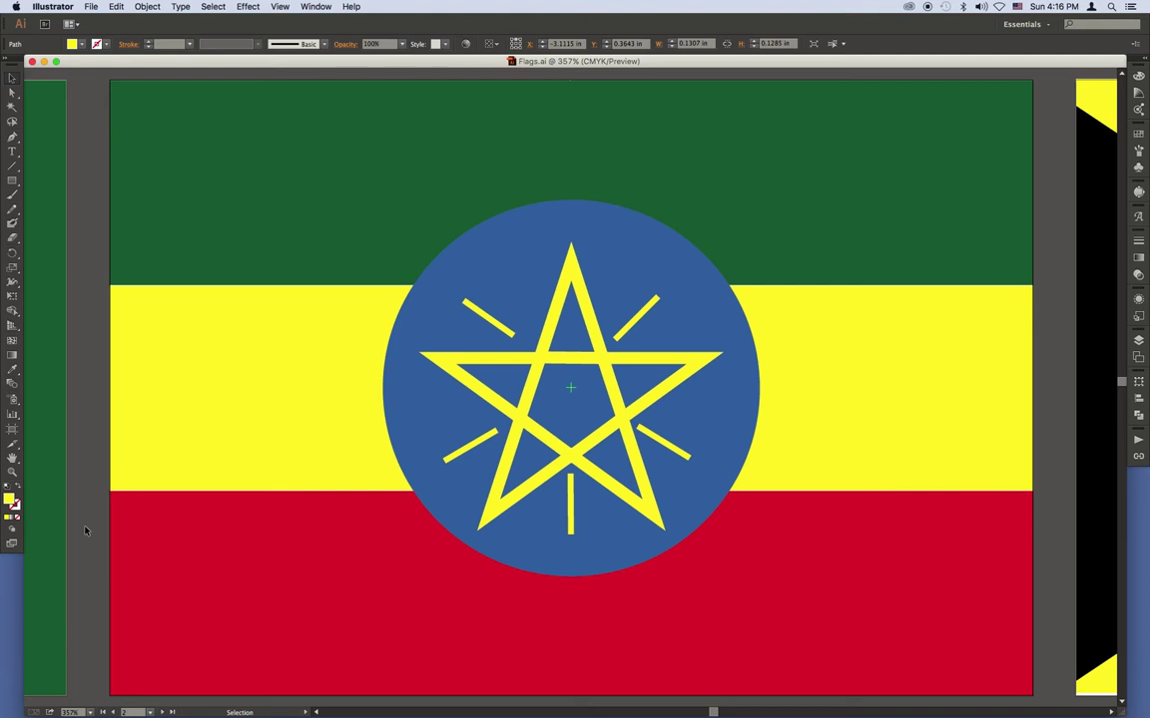
click(161, 712)
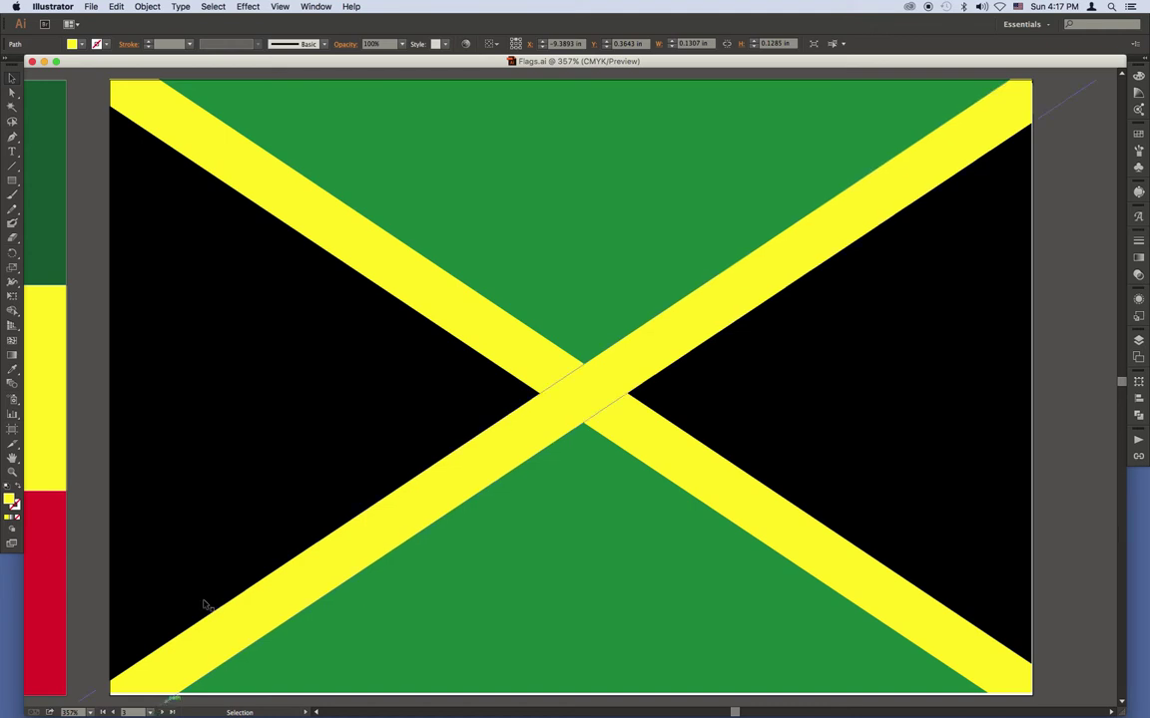
click(91, 7)
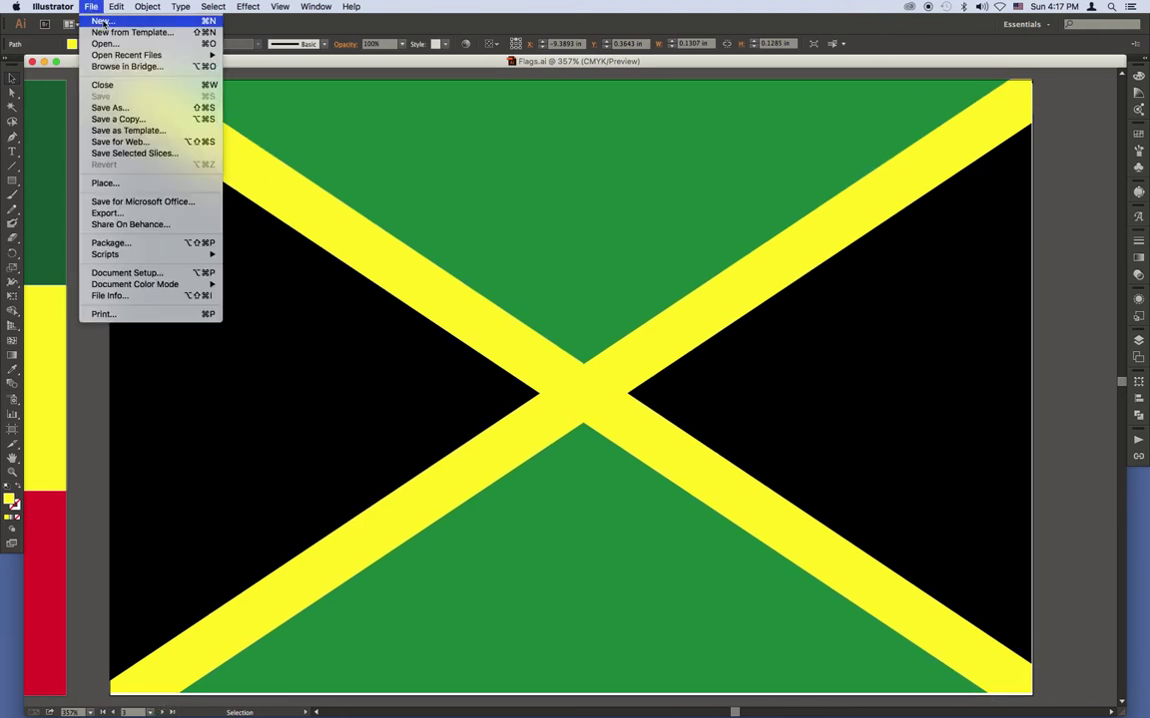
Start a new document with 3 artboards, inches, 3 in wide and 2 in high
click(95, 20)
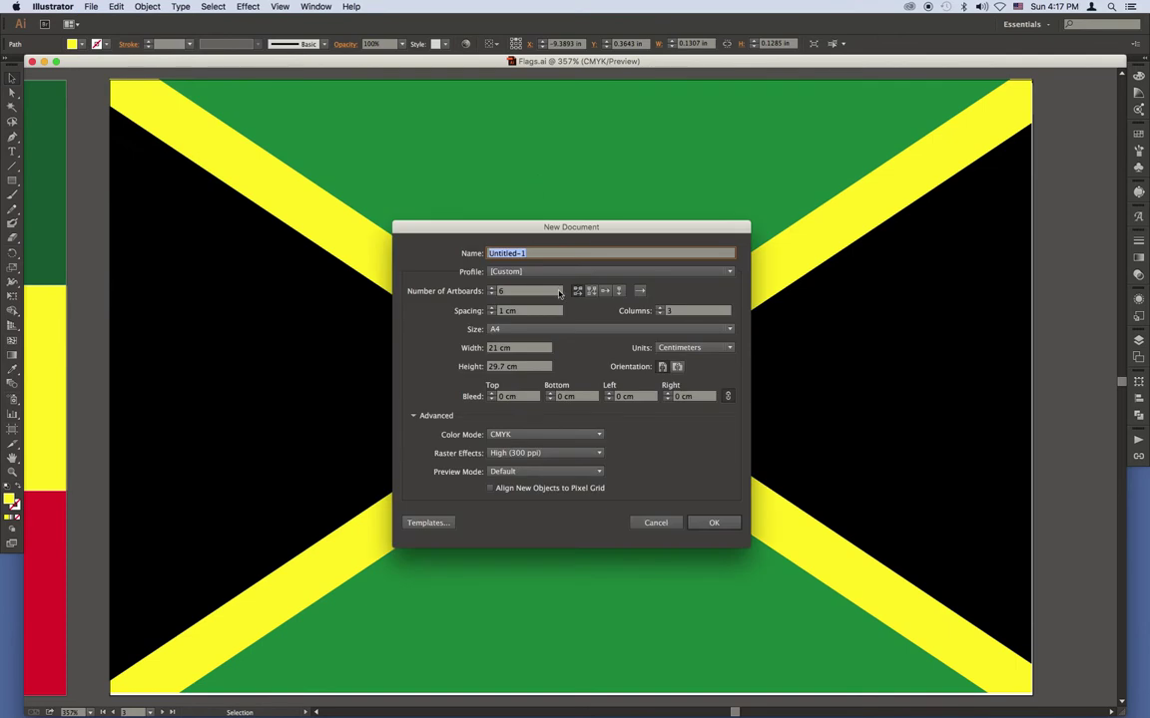
double_click(501, 291)
text(4)
click(491, 294)
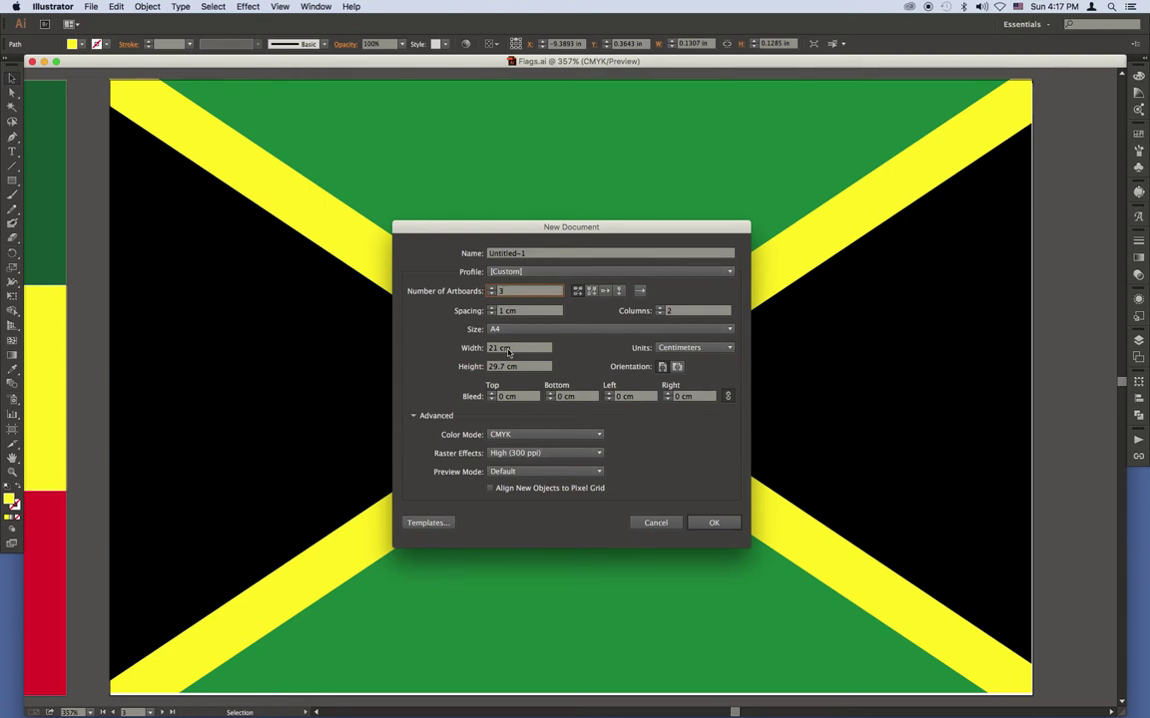
click(694, 347)
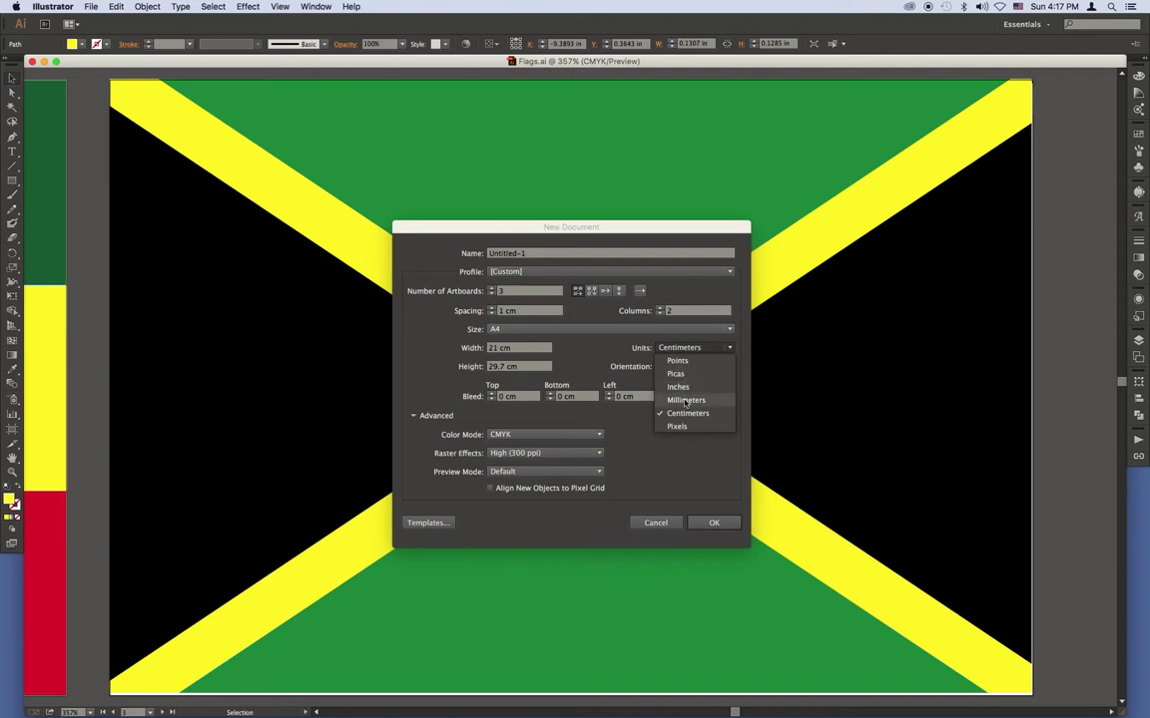
click(746, 390)
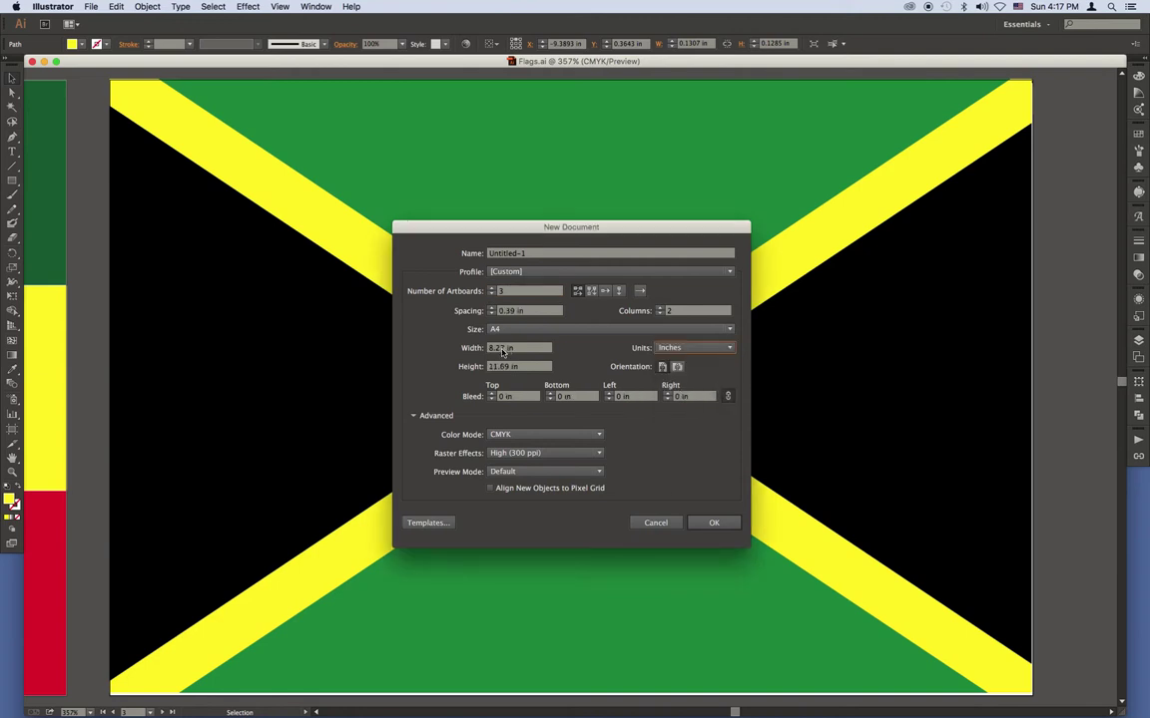
drag(506, 347, 473, 348)
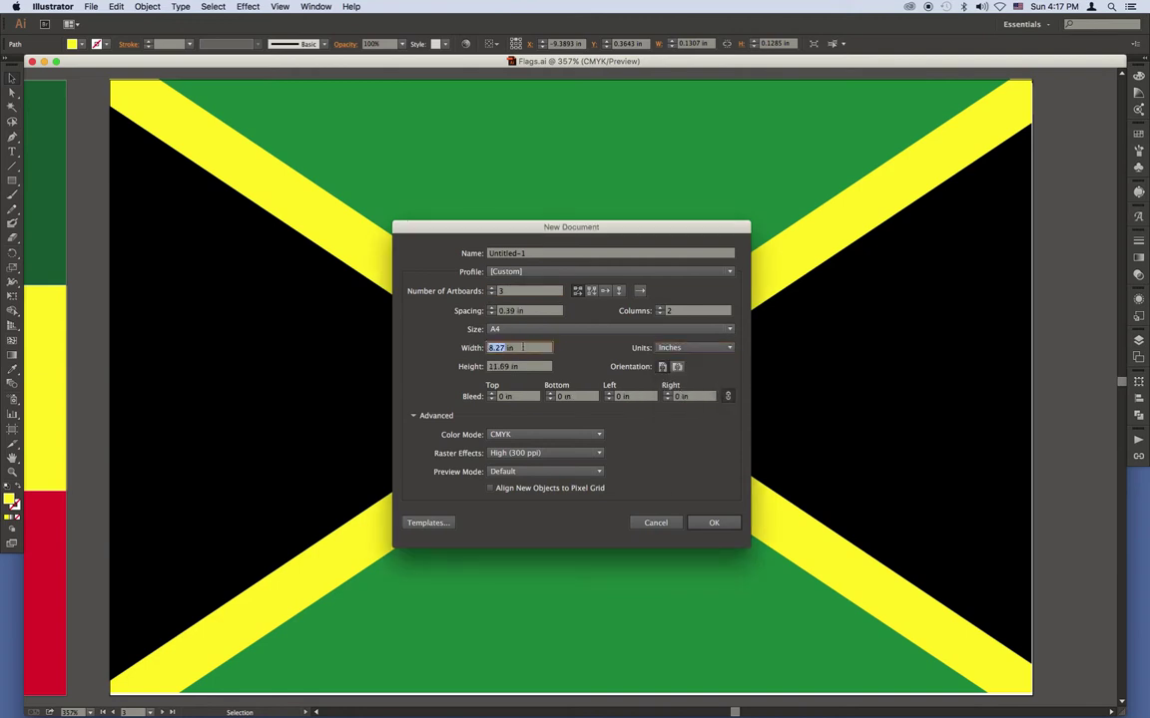
text(3)
click(490, 367)
drag(491, 367, 475, 368)
text(2)
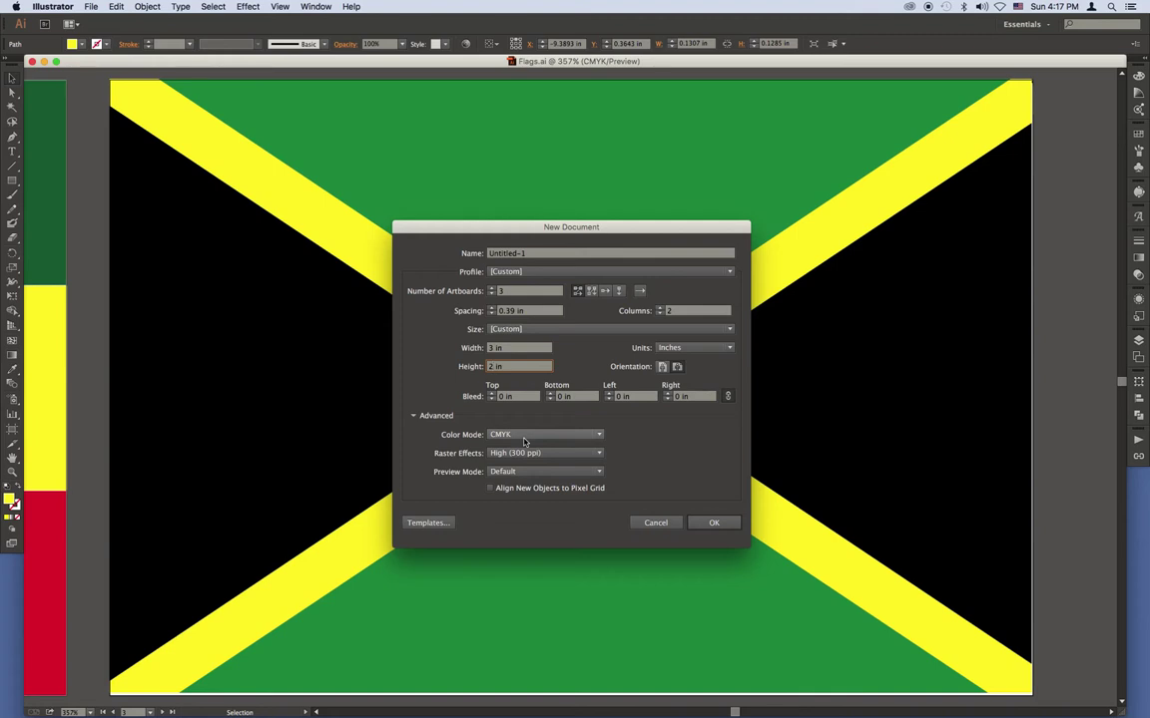
Keep CMYK colour mode, name the document Bandira, and create it
click(524, 442)
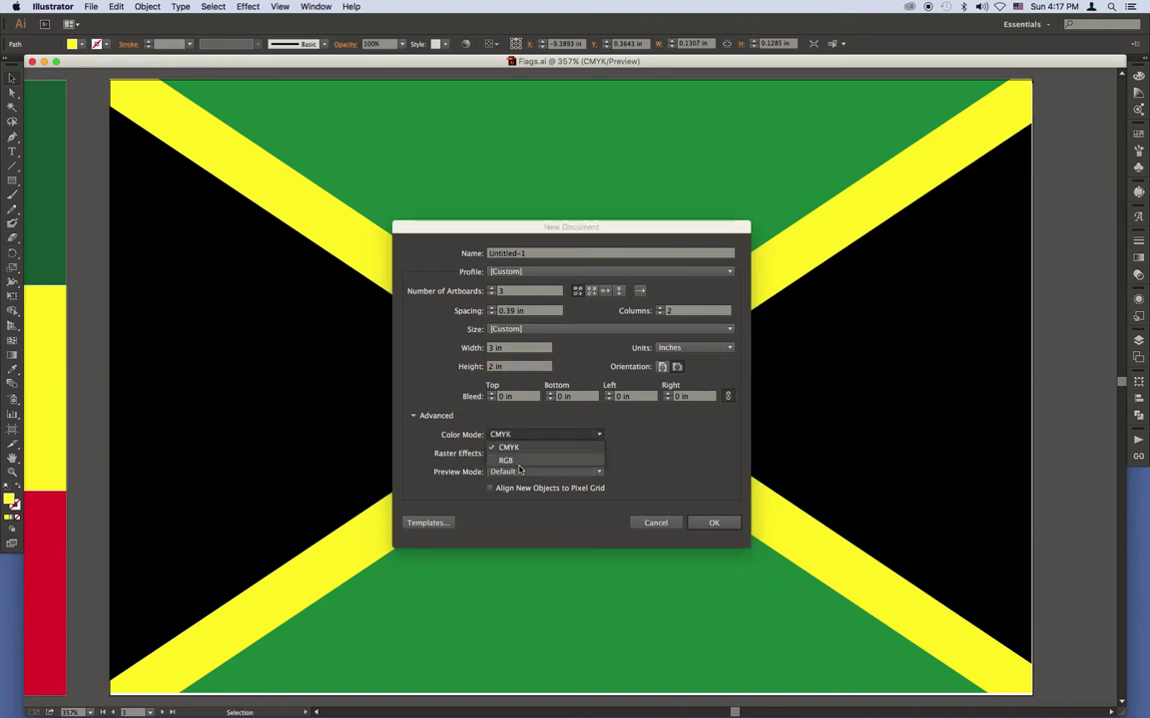
click(662, 443)
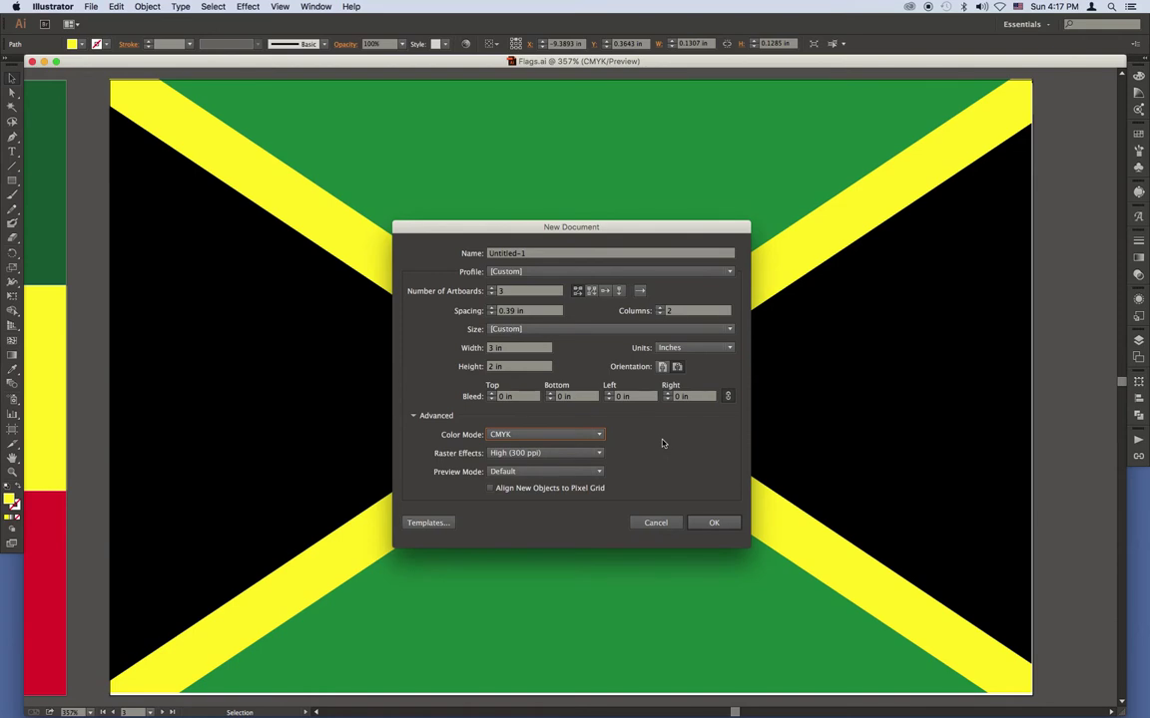
click(469, 253)
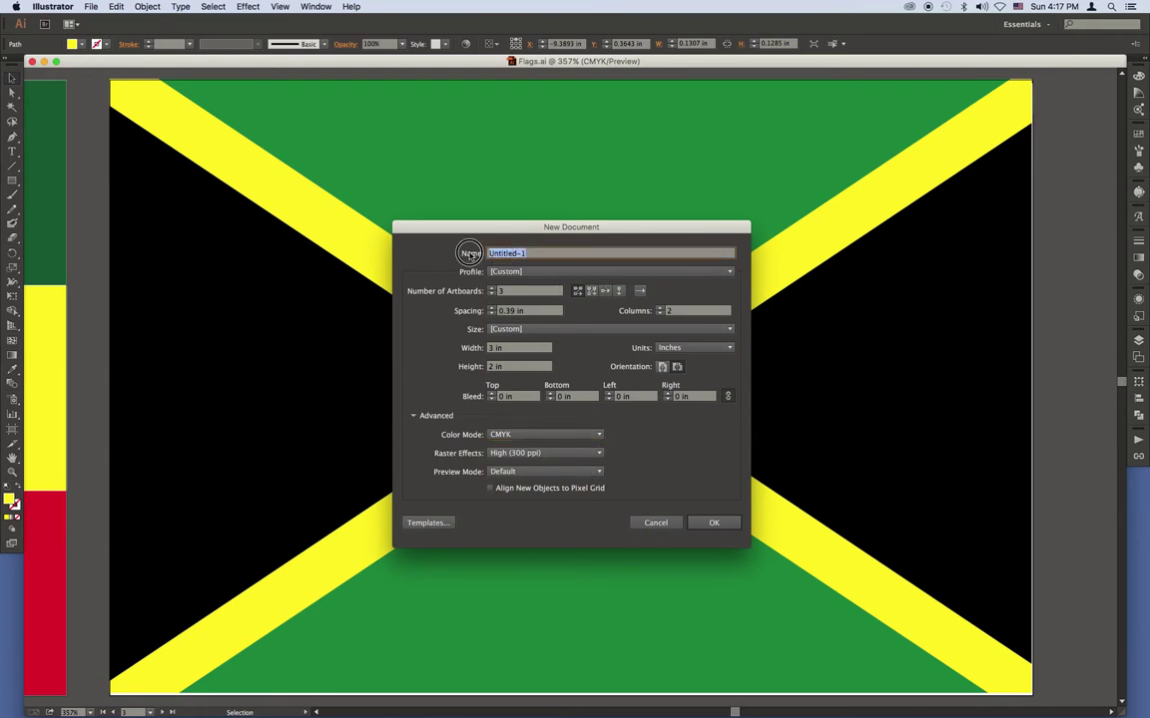
text(Bandira)
click(711, 525)
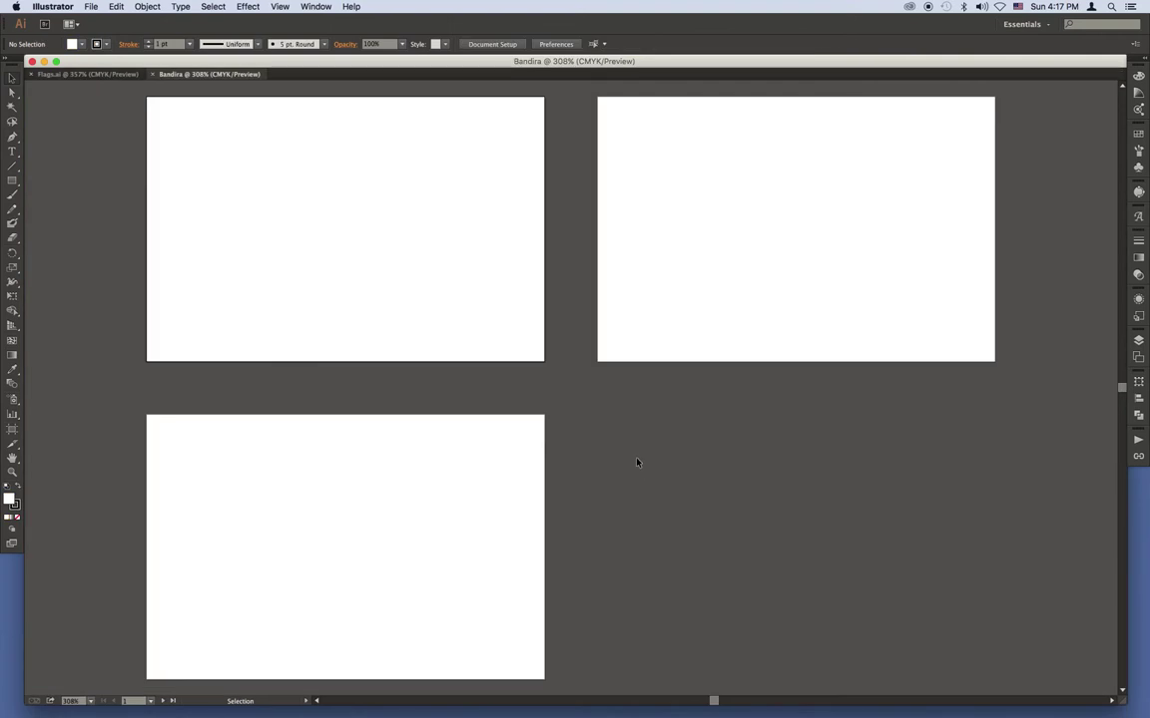
Fit Bandira's first artboard in the window (Cmd+0) and pick the Rectangle Tool
key(super+0)
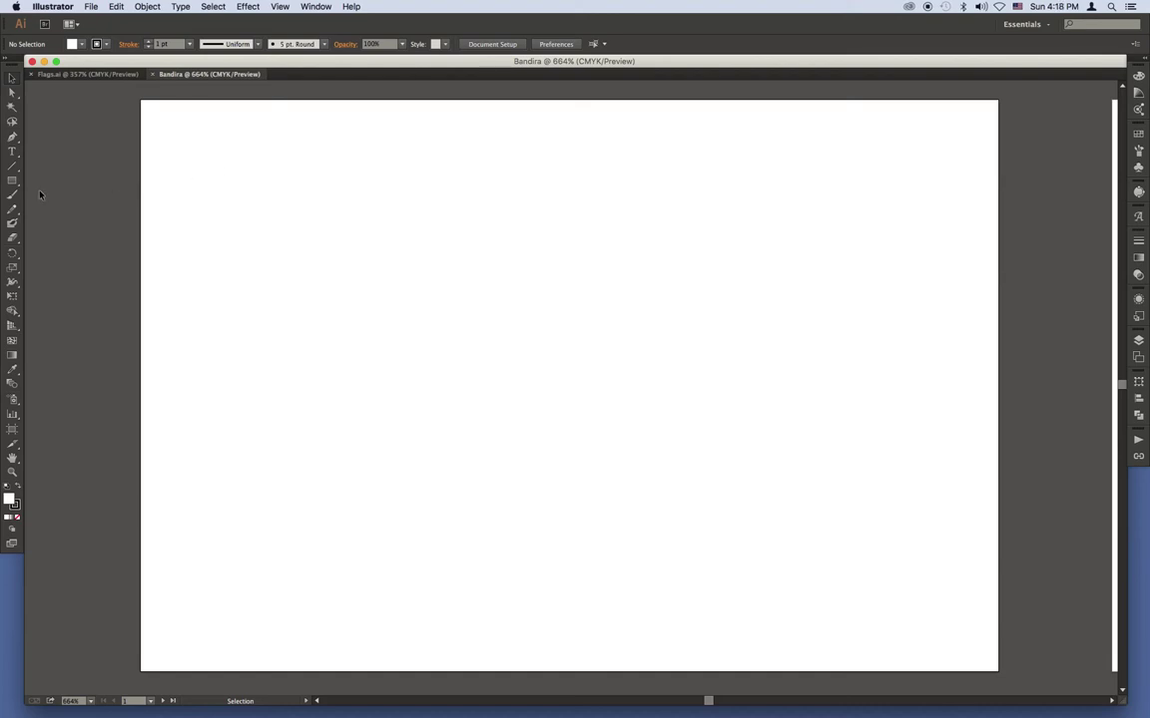
click(12, 151)
click(12, 181)
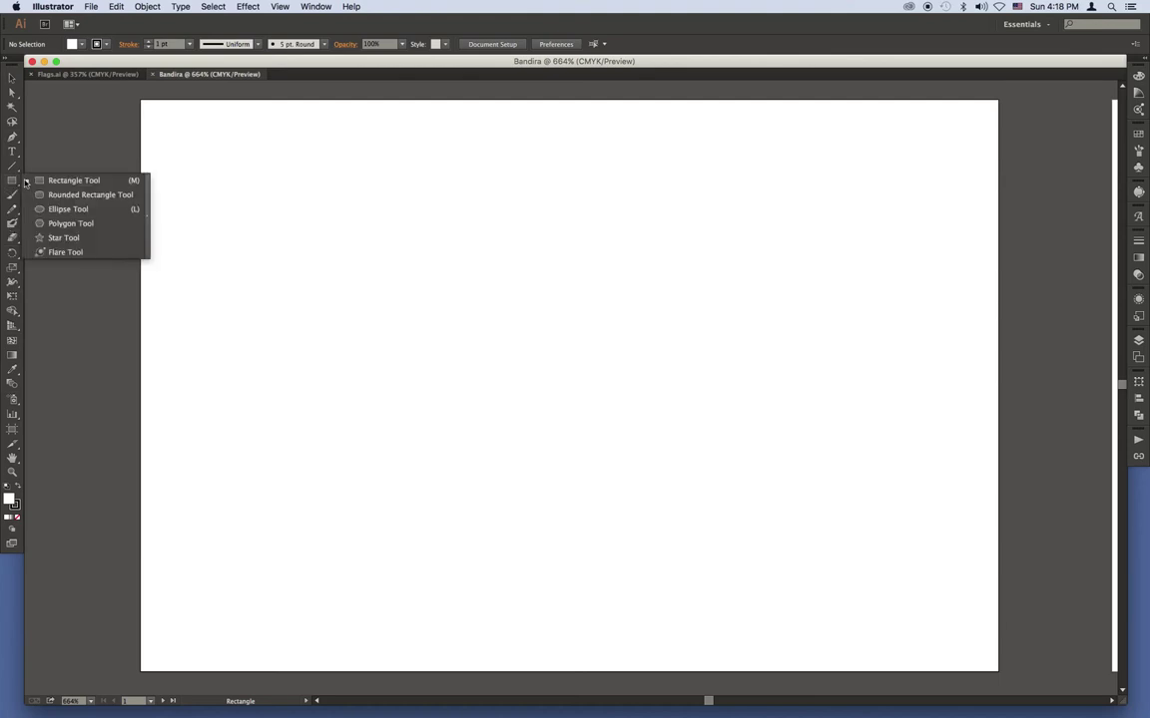
Draw a rectangle covering the whole artboard and remove its outline
drag(12, 183, 51, 179)
mouse_move(141, 100)
mouse_down()
mouse_move(894, 530)
mouse_move(989, 670)
mouse_up()
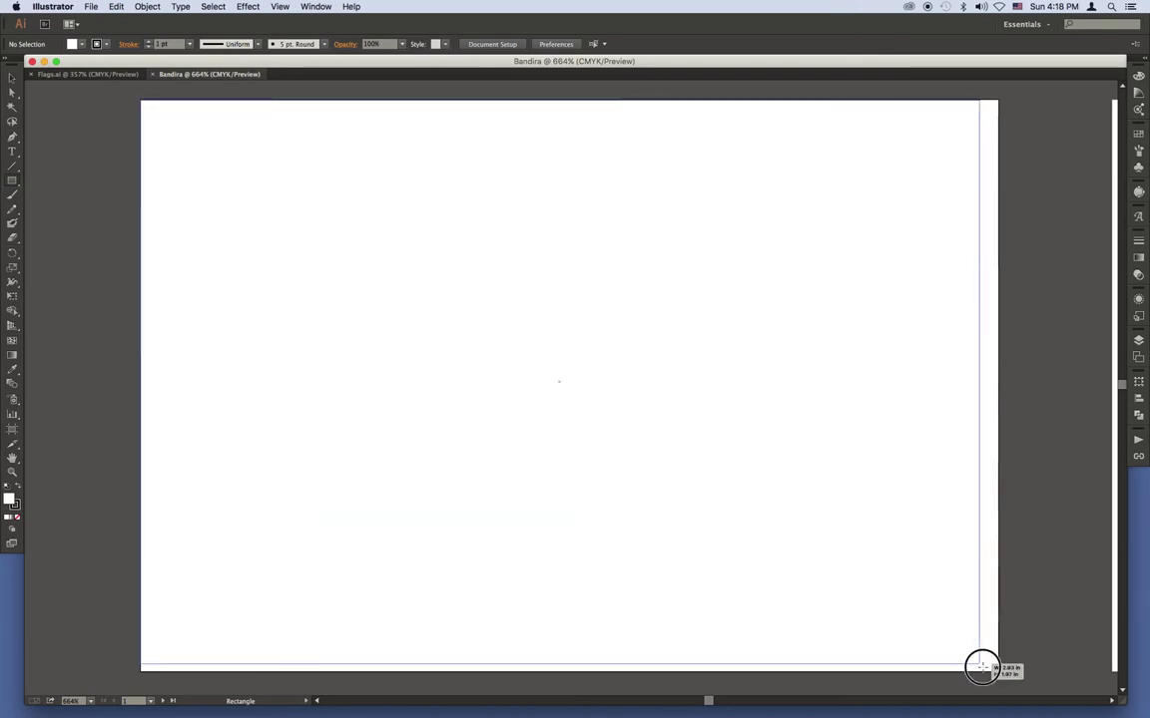
drag(989, 671, 997, 671)
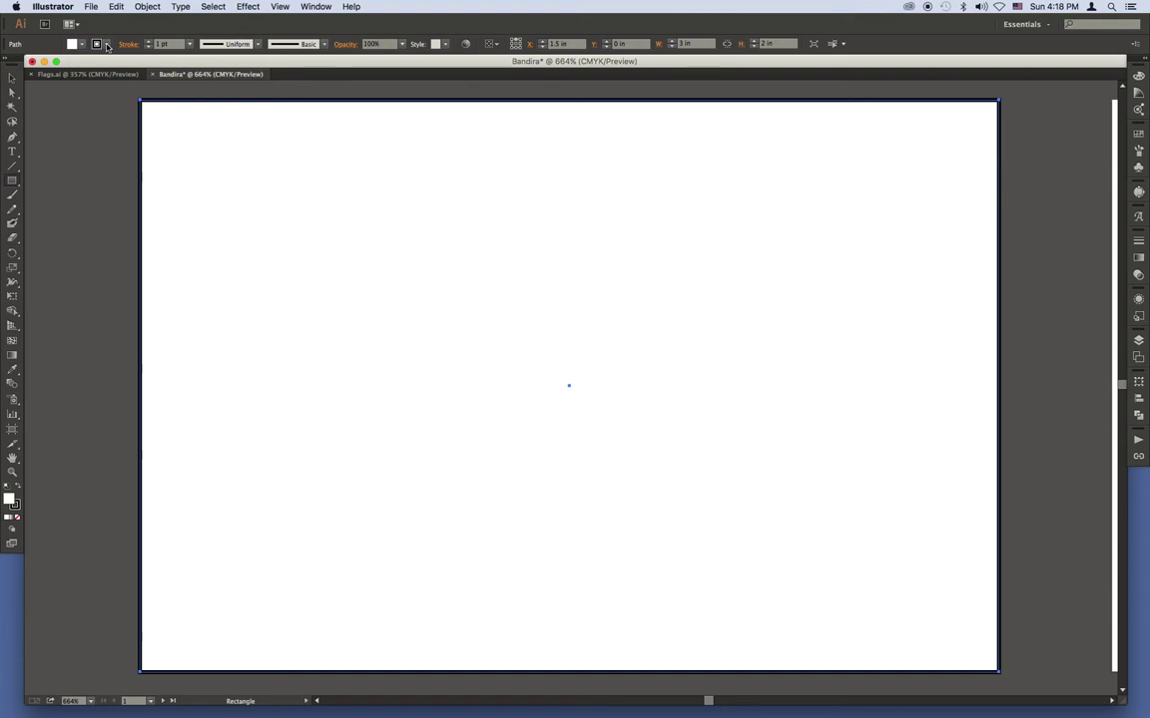
click(107, 46)
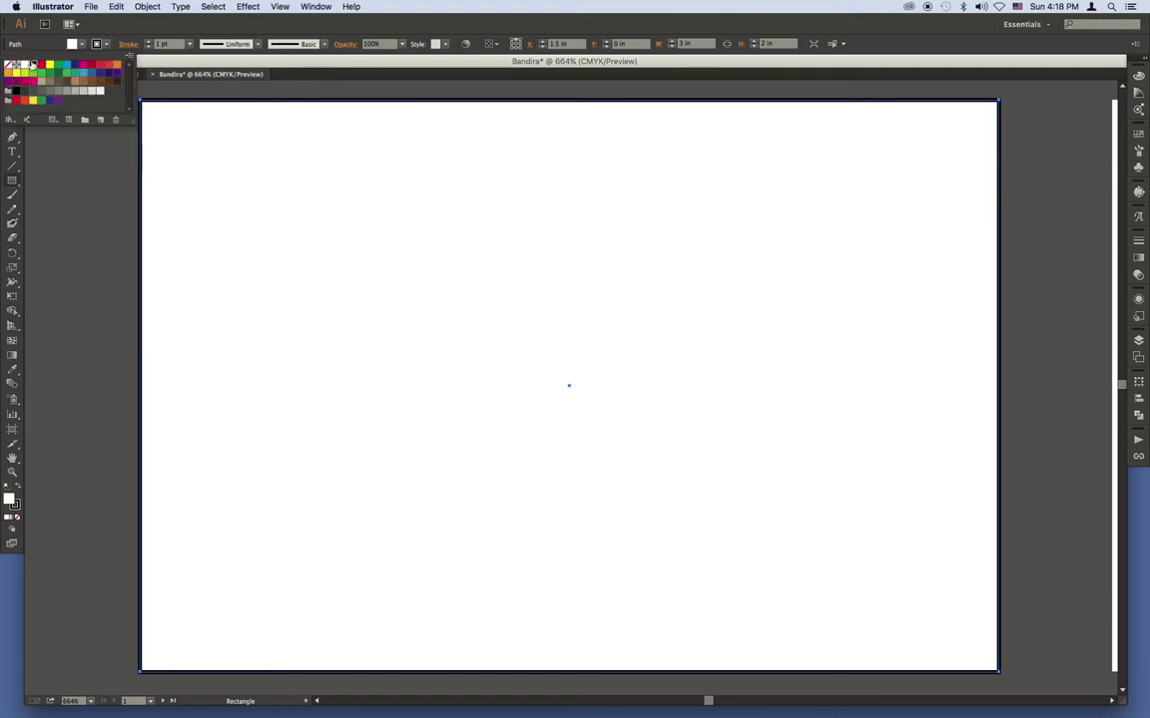
click(10, 66)
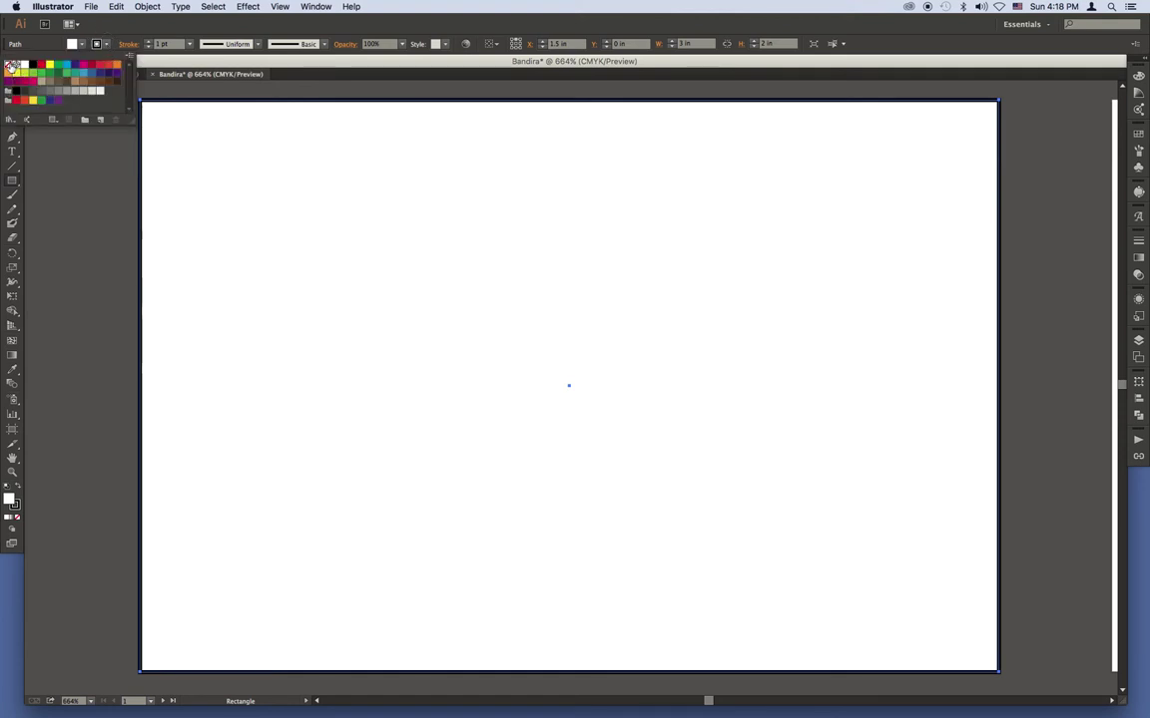
Fill the rectangle with the green swatch
click(148, 20)
click(100, 44)
click(112, 22)
click(81, 44)
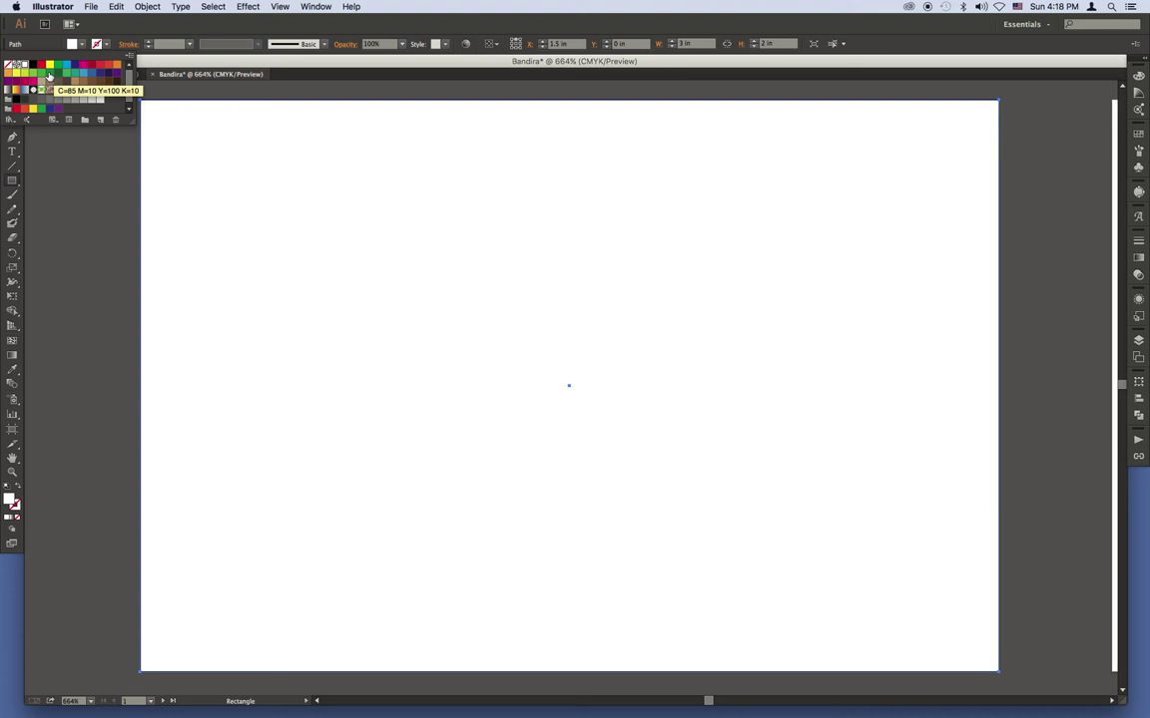
click(49, 76)
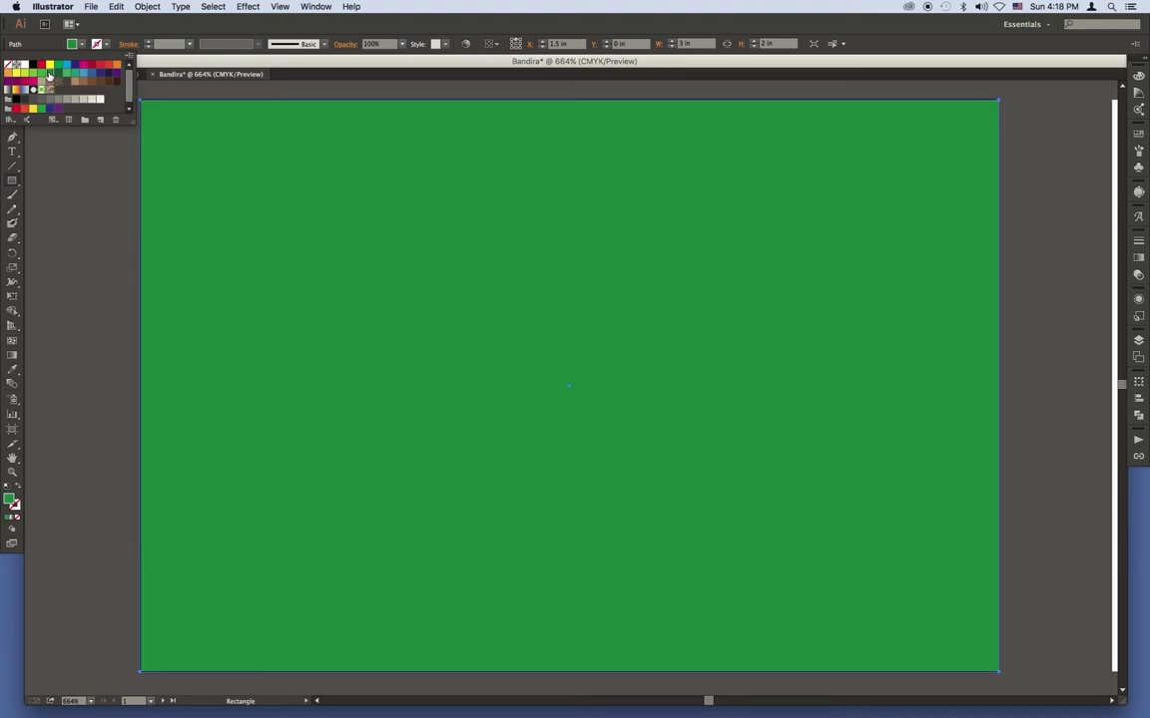
click(13, 78)
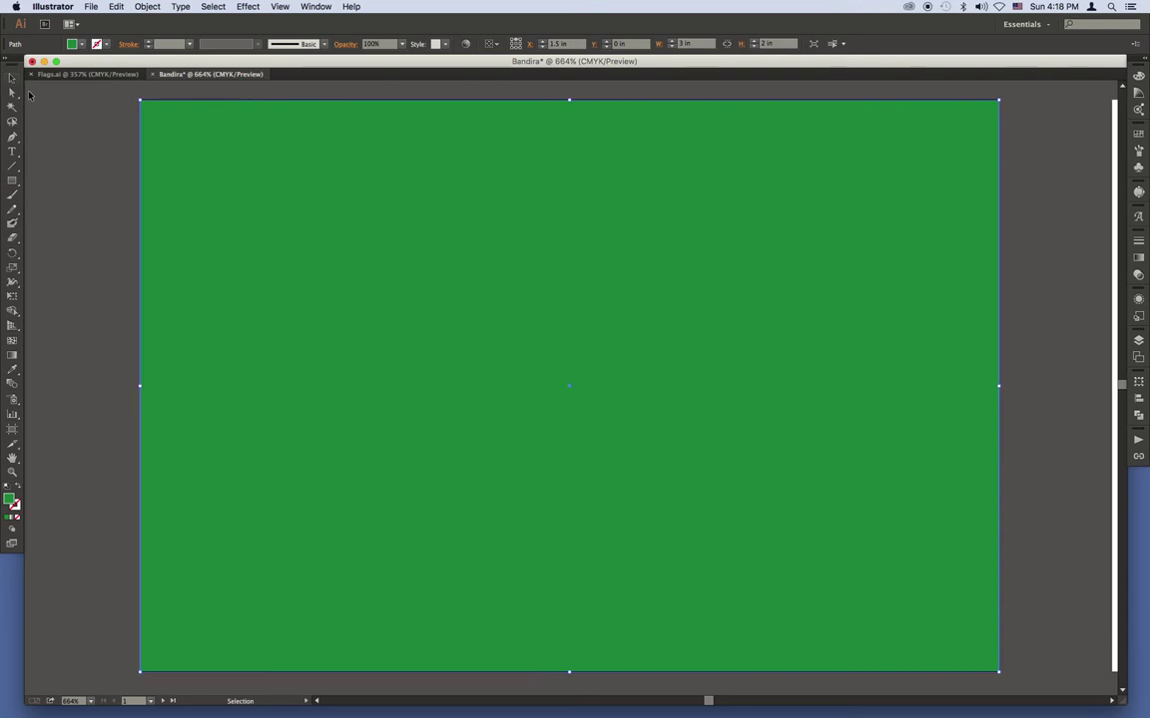
Undo an accidental move so the rectangle fits the artboard, then deselect it
click(170, 155)
drag(358, 212, 443, 271)
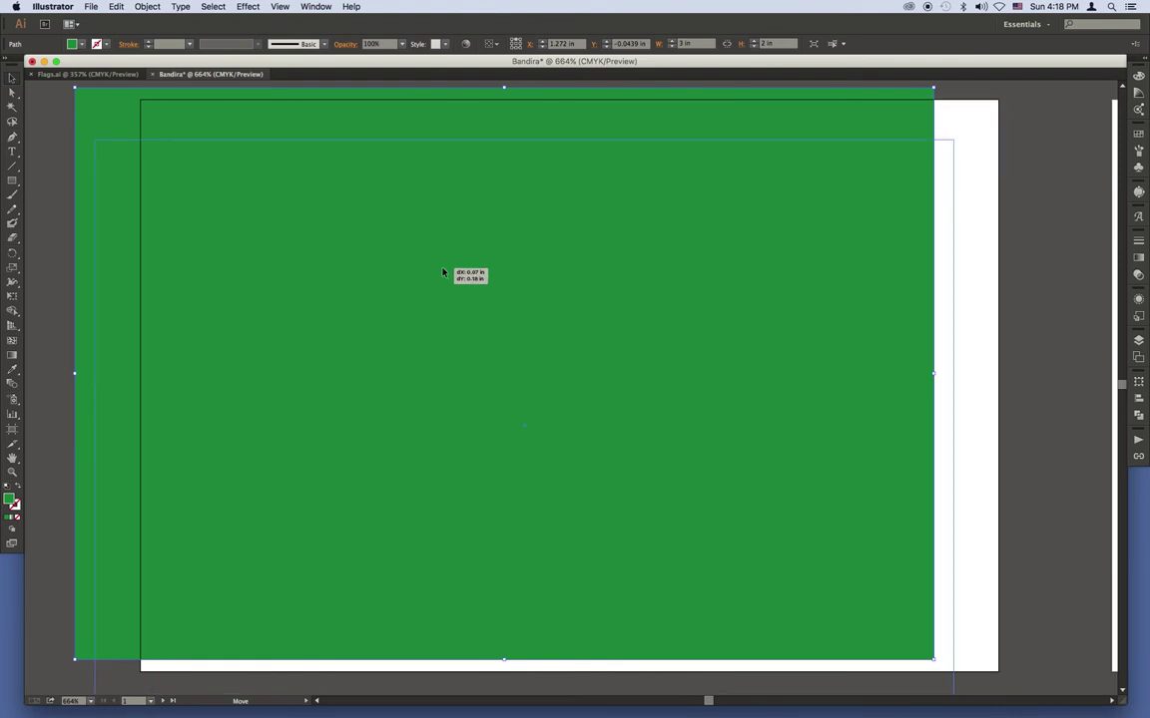
drag(443, 270, 442, 266)
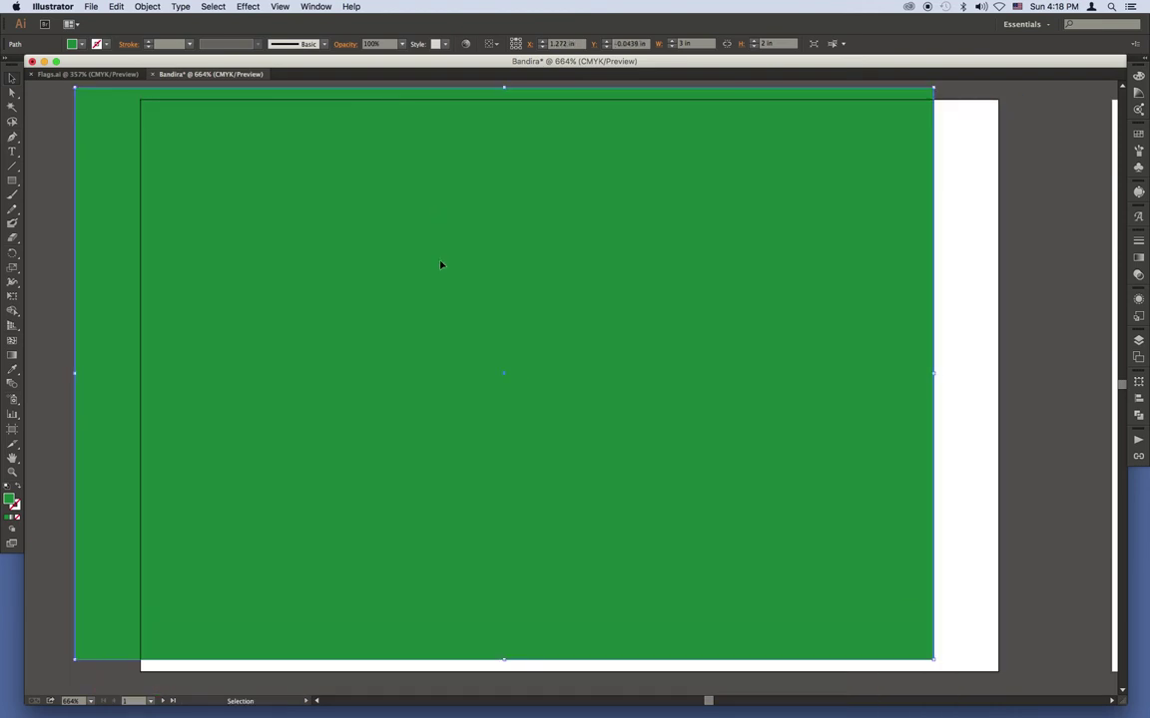
key(ctrl+z)
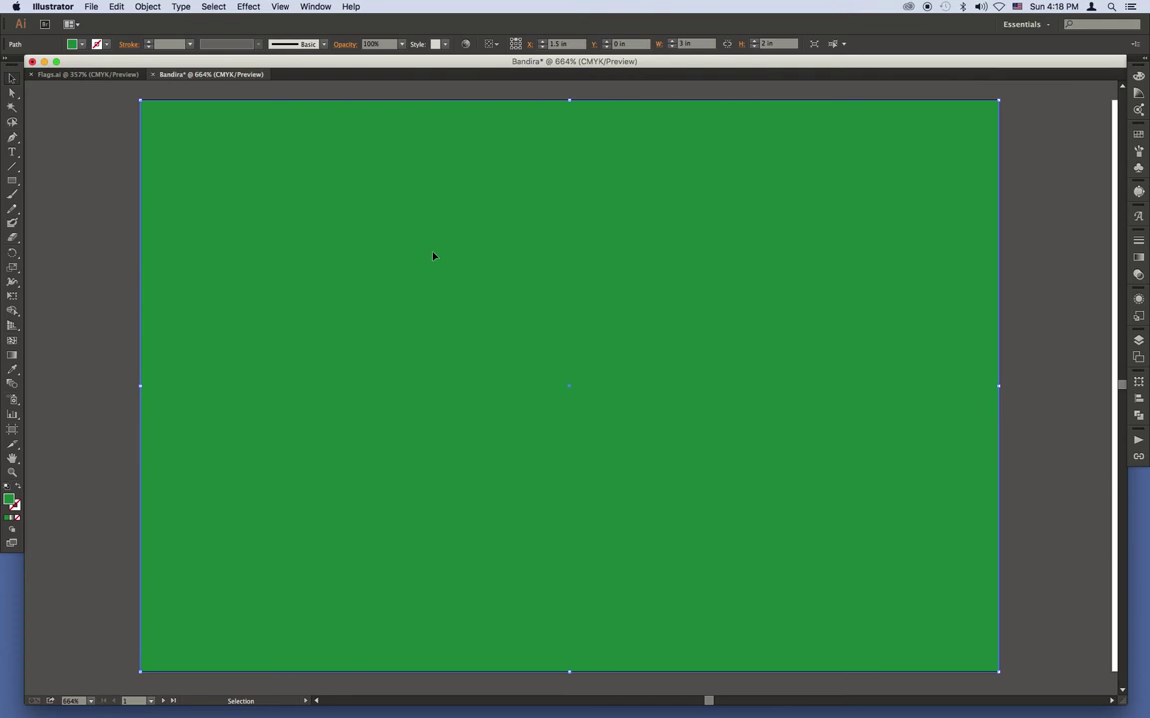
key(a)
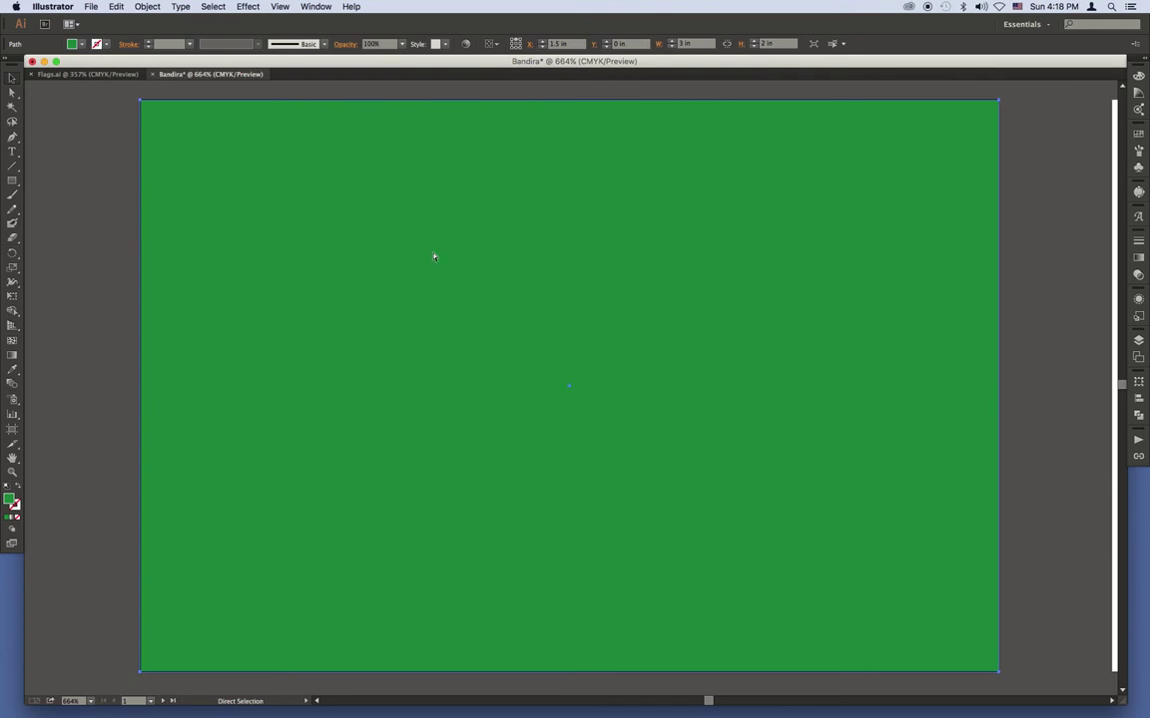
key(ctrl+shift+a)
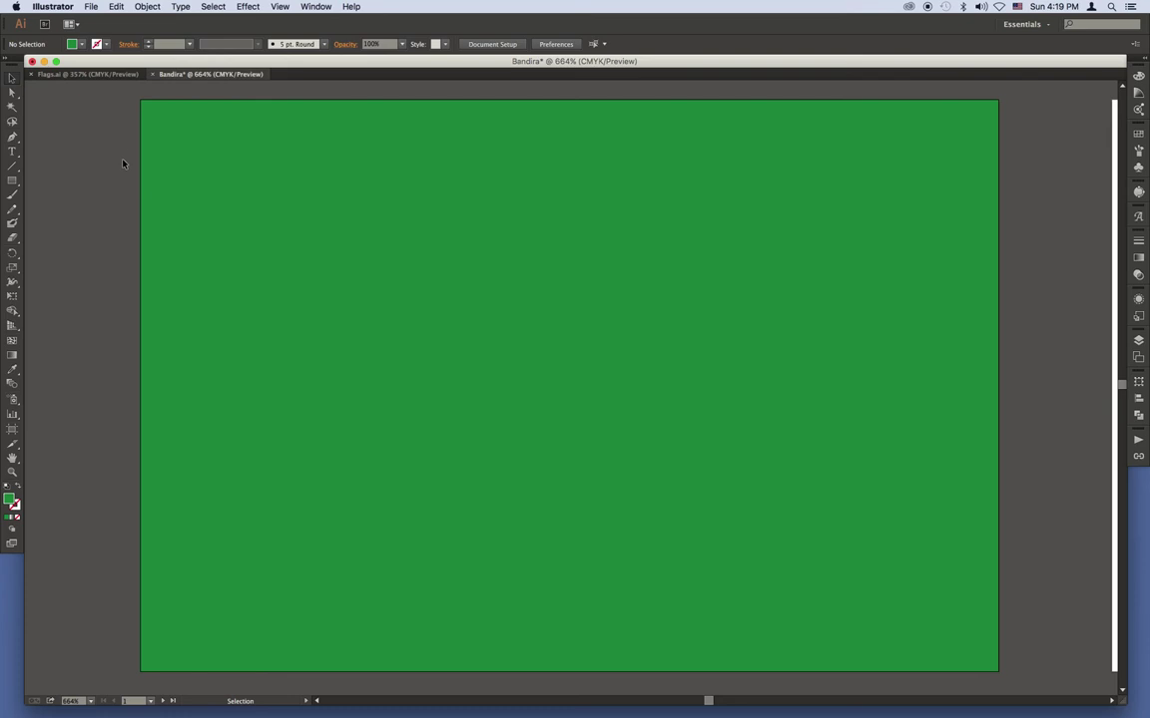
Switch to the Star Tool with white as the fill colour
drag(15, 183, 48, 237)
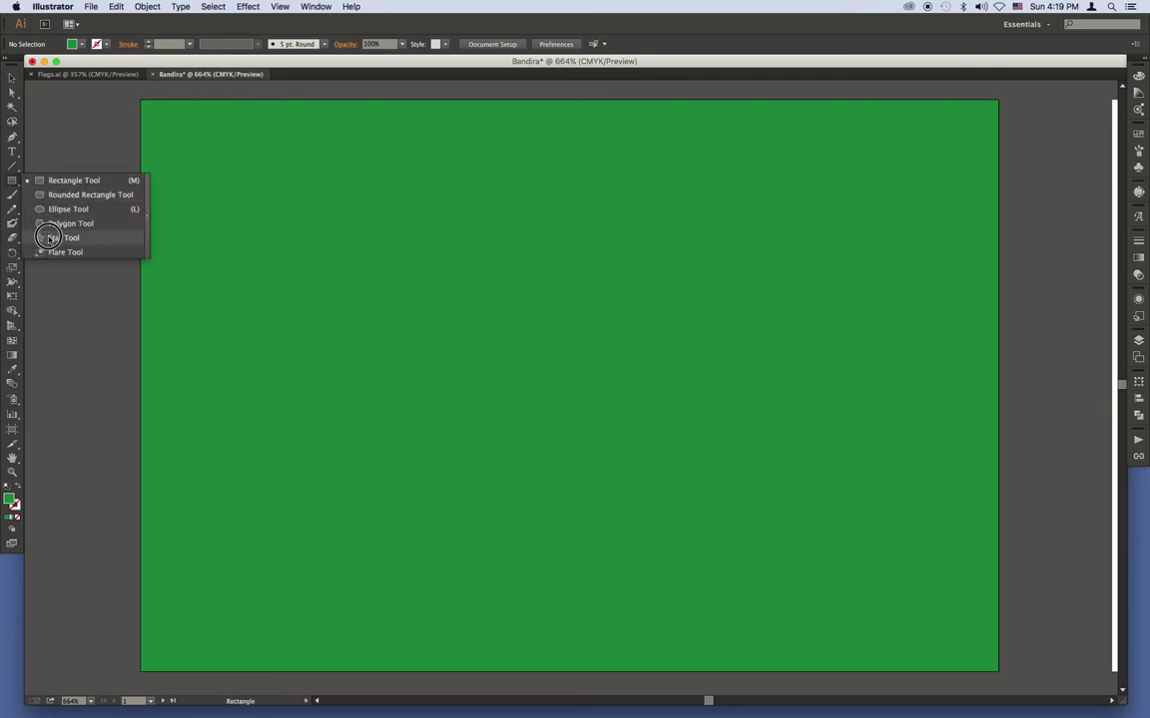
click(48, 238)
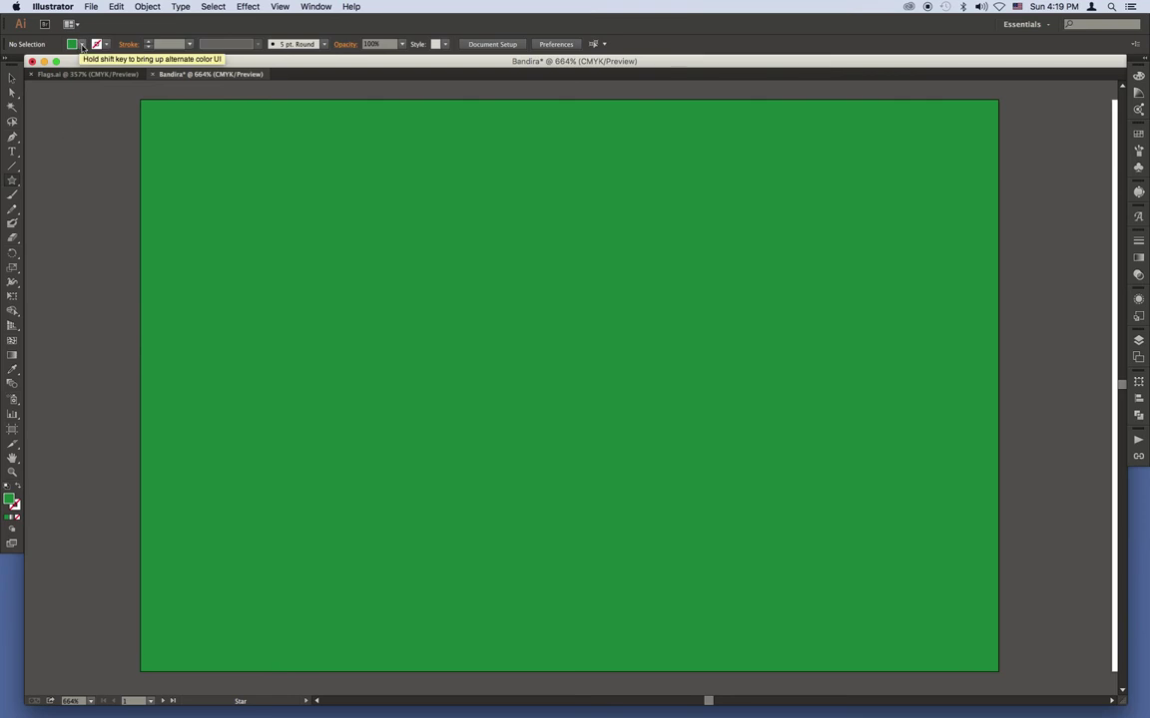
click(82, 45)
click(25, 64)
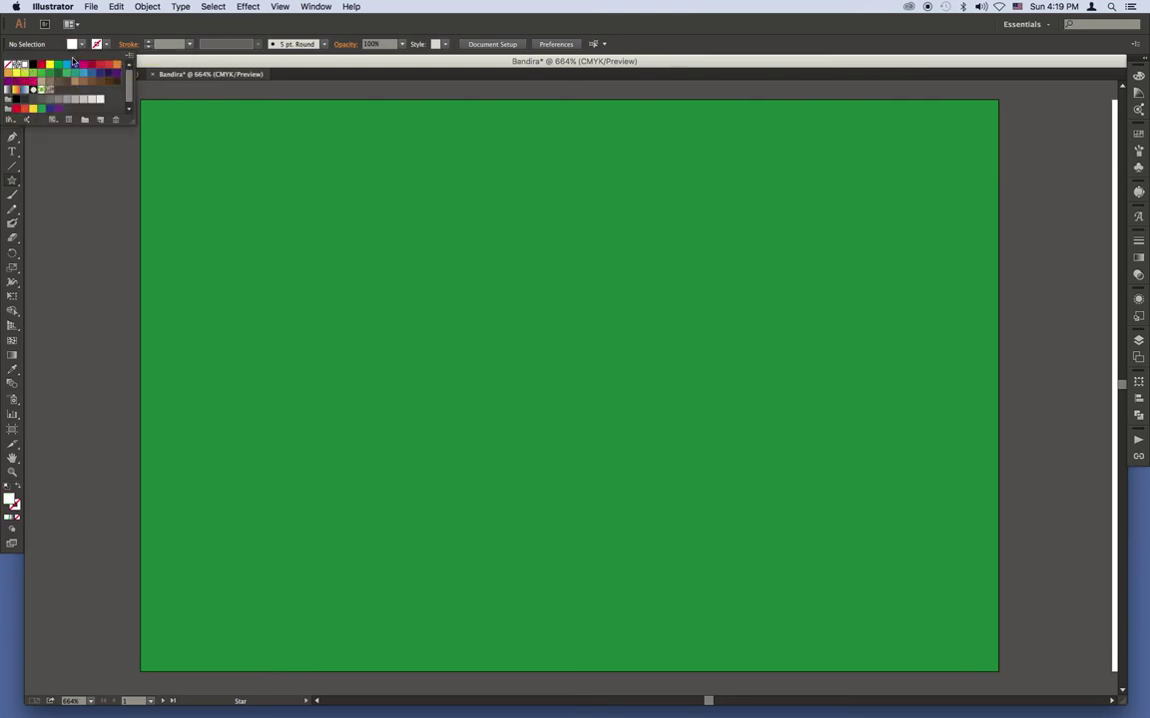
click(130, 36)
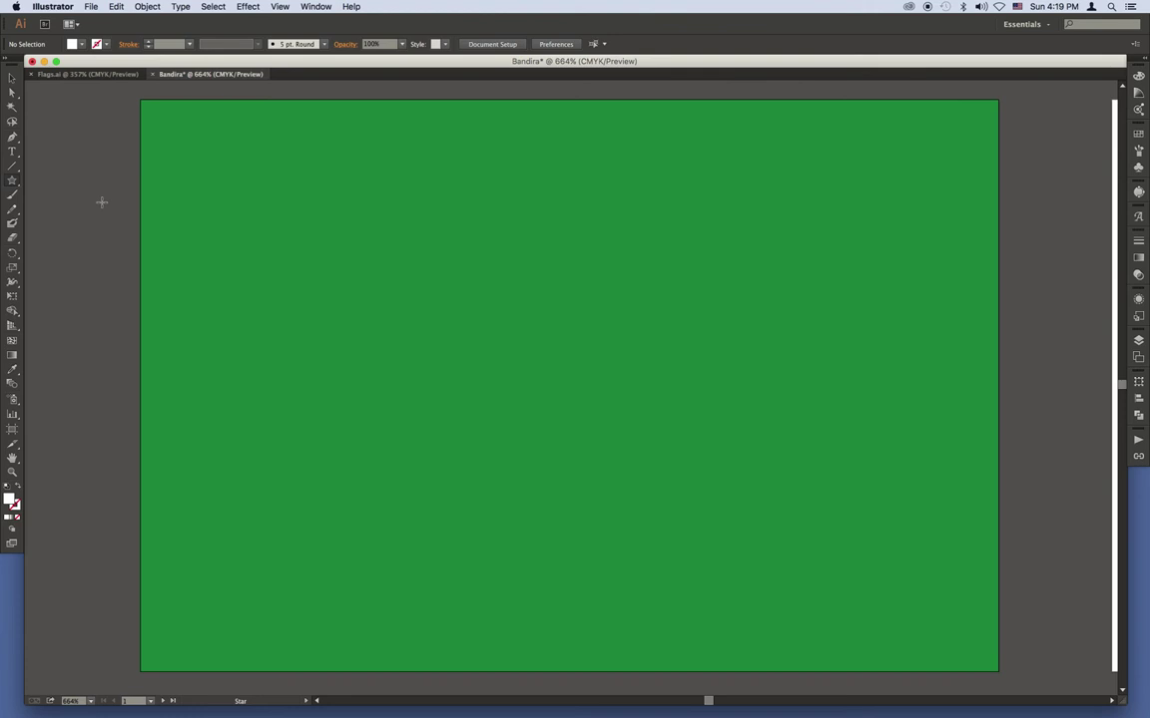
Draw a trial white five-point star, move it to the flag's centre, then delete it
mouse_move(12, 180)
mouse_down()
mouse_move(56, 181)
mouse_move(62, 242)
mouse_up()
click(73, 215)
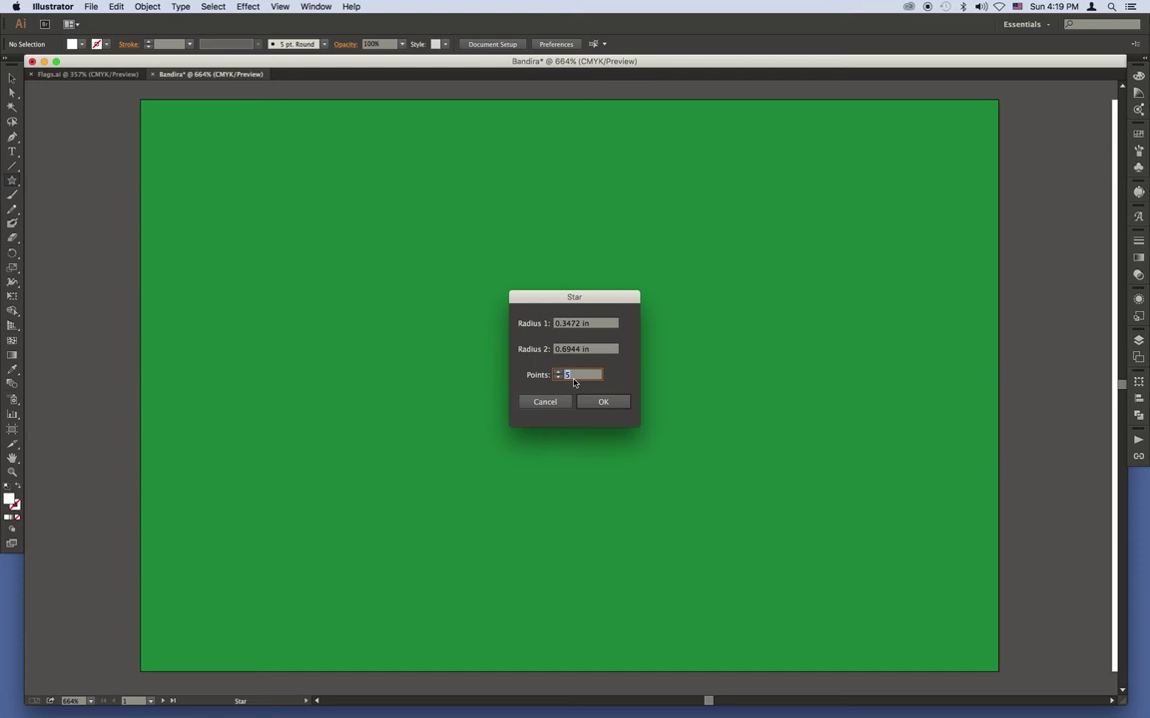
click(594, 404)
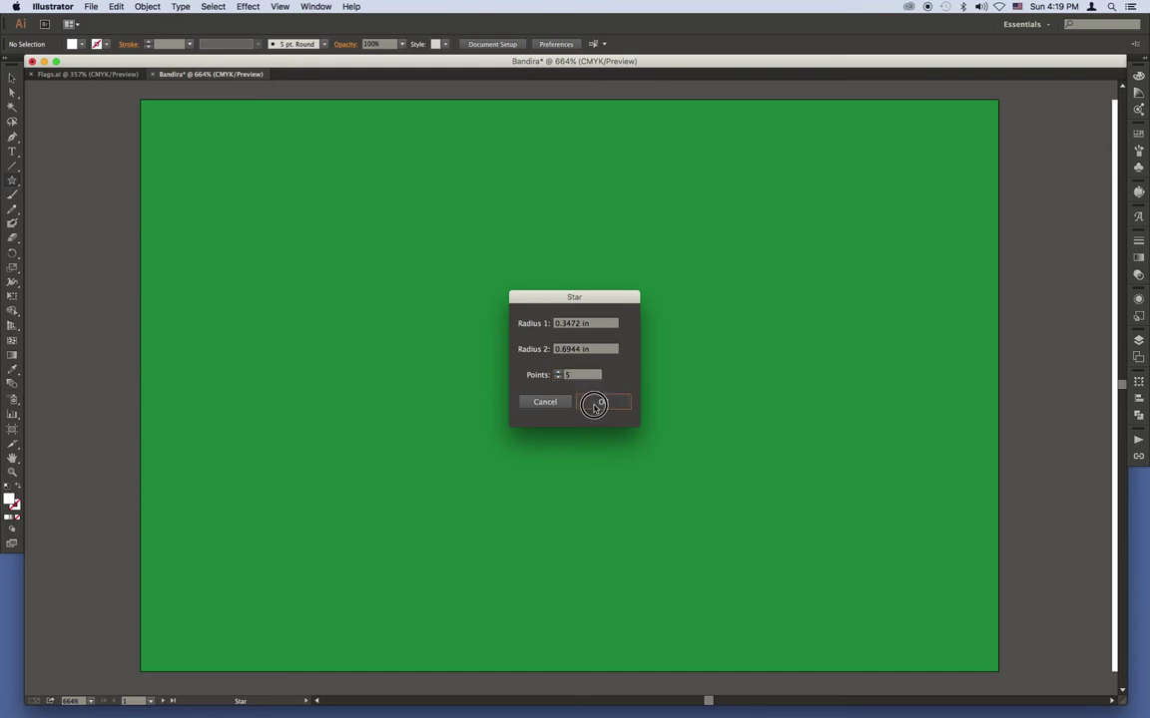
click(12, 78)
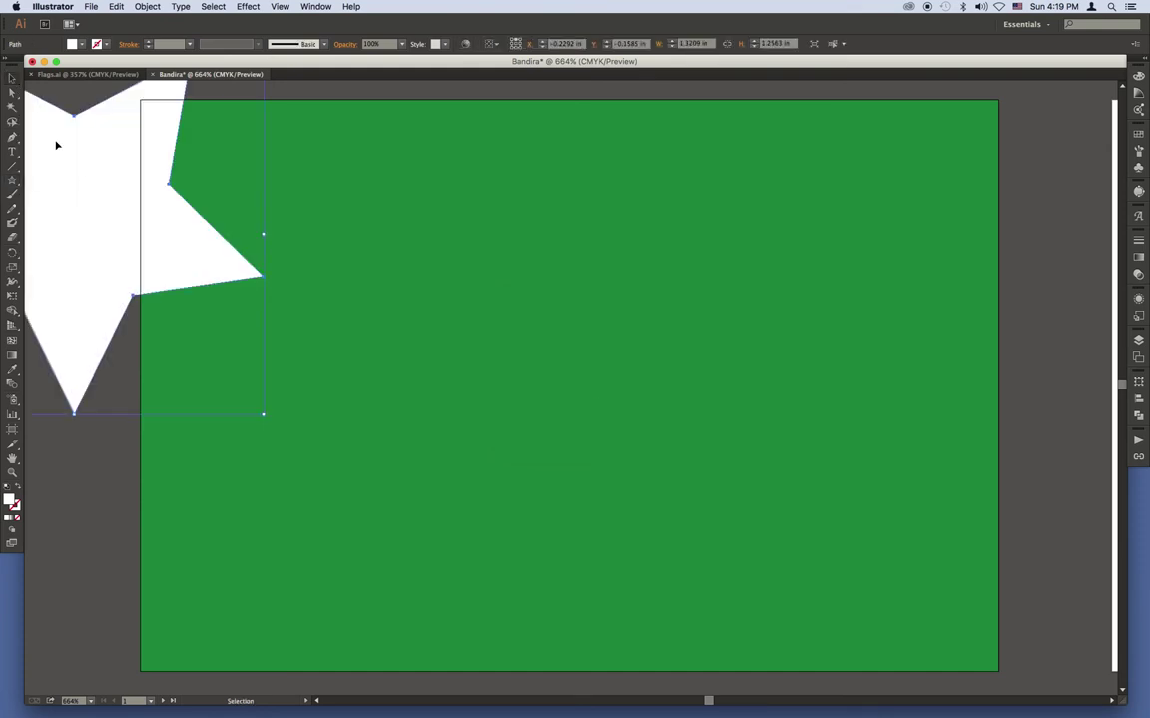
drag(55, 145, 475, 322)
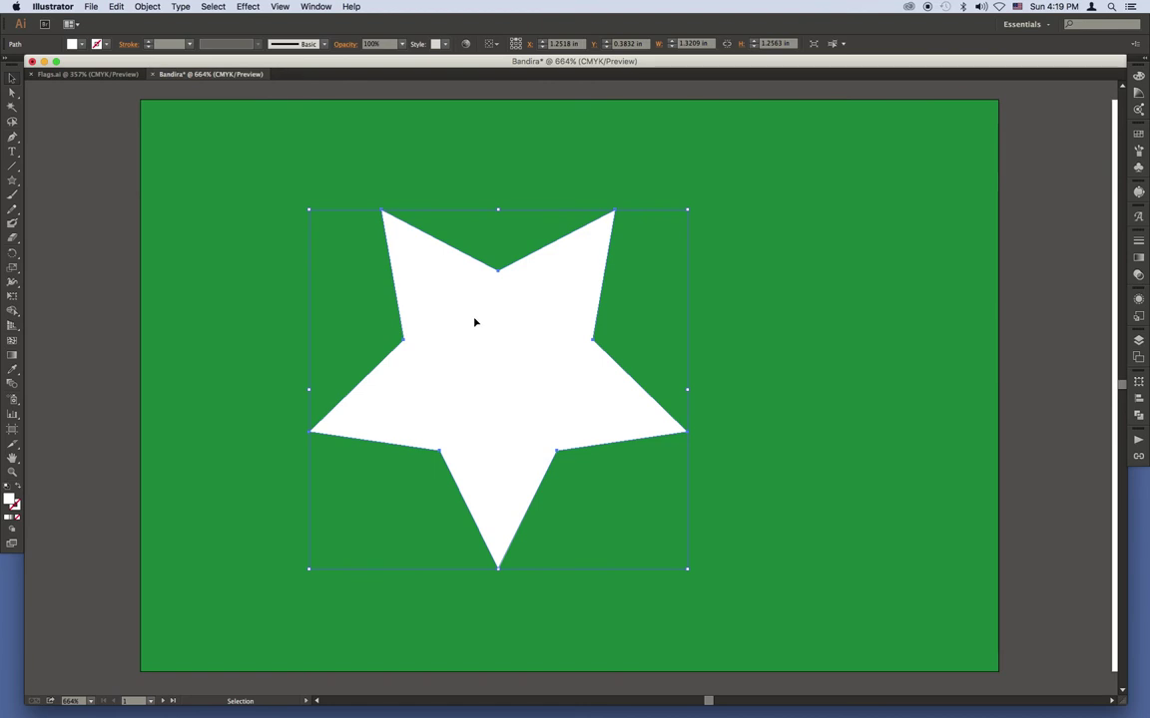
key(Delete)
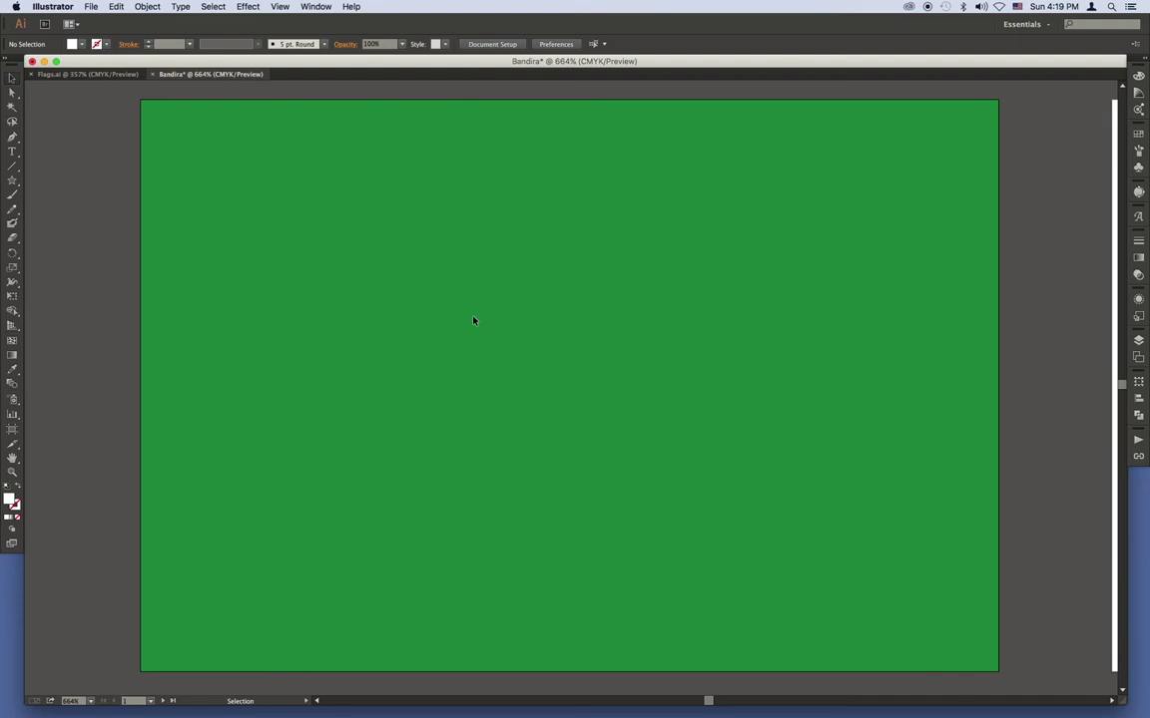
click(12, 181)
Create a white 53-point star and move it onto the green flag
click(84, 171)
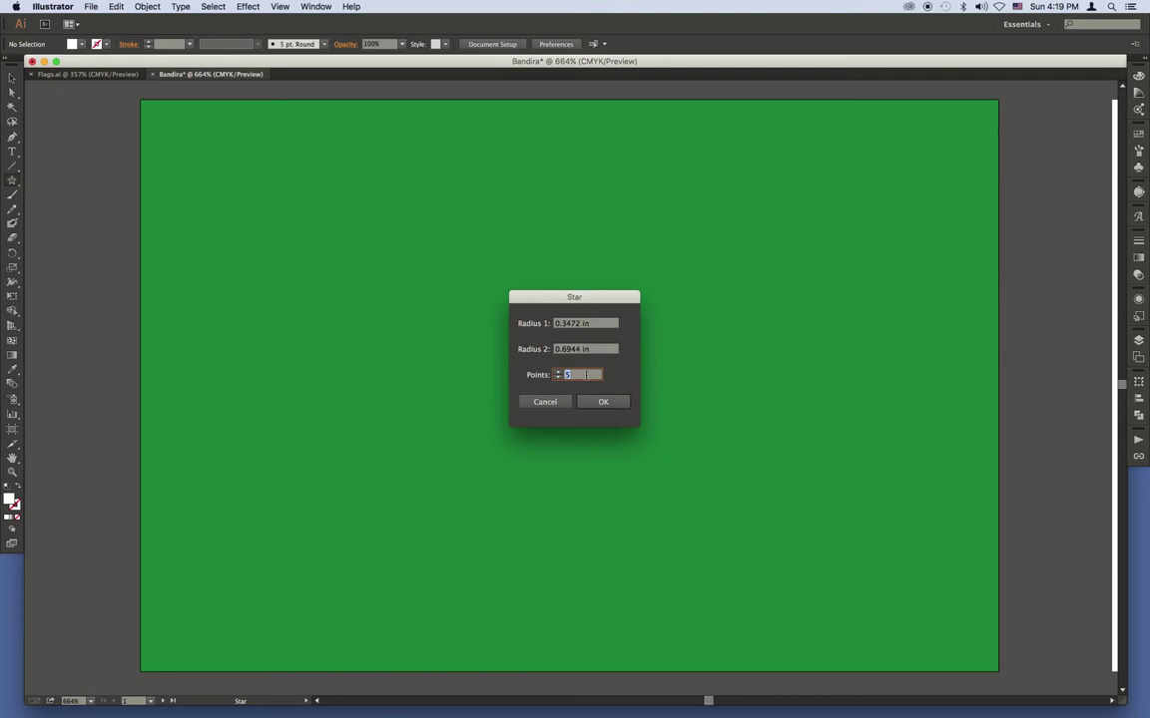
text(53)
click(603, 402)
click(12, 77)
drag(69, 159, 446, 281)
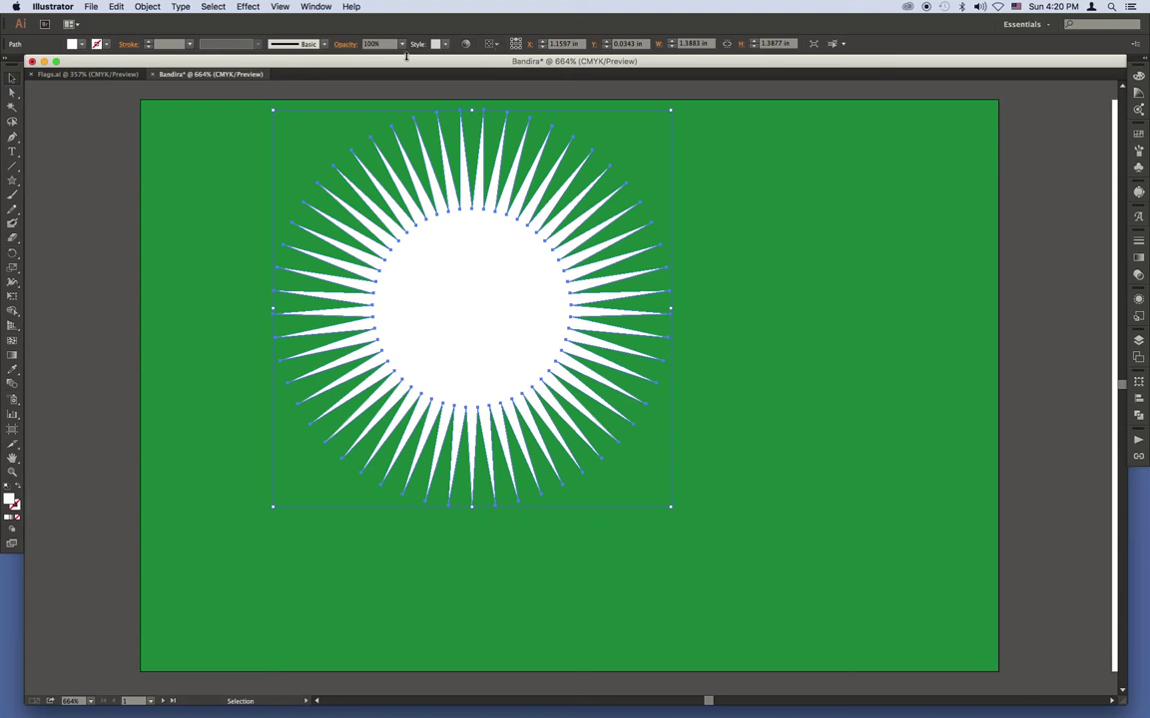
Centre the sunburst horizontally and vertically on the artboard, then deselect it
click(498, 46)
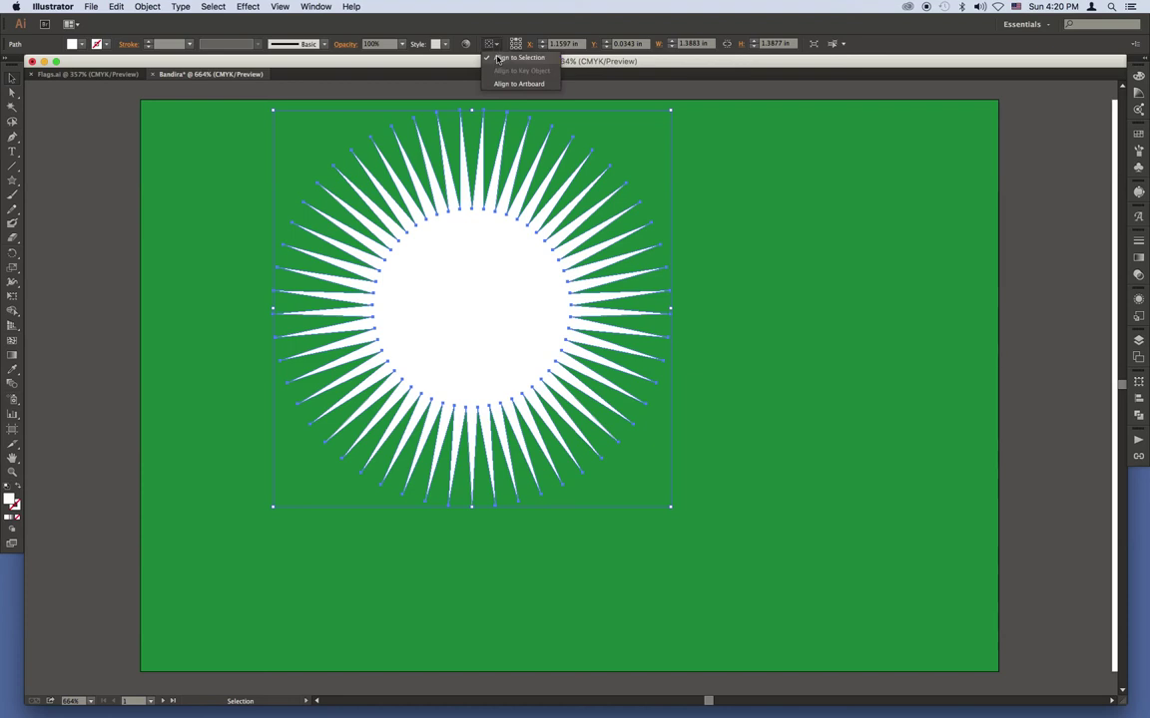
click(501, 84)
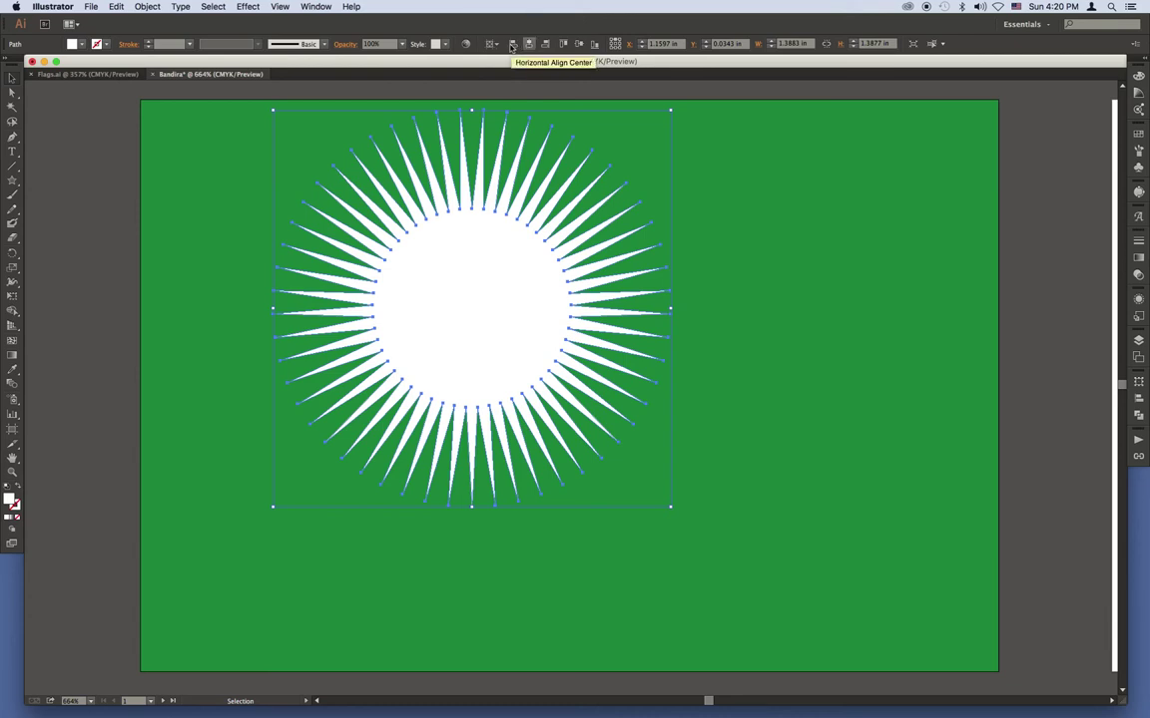
click(511, 46)
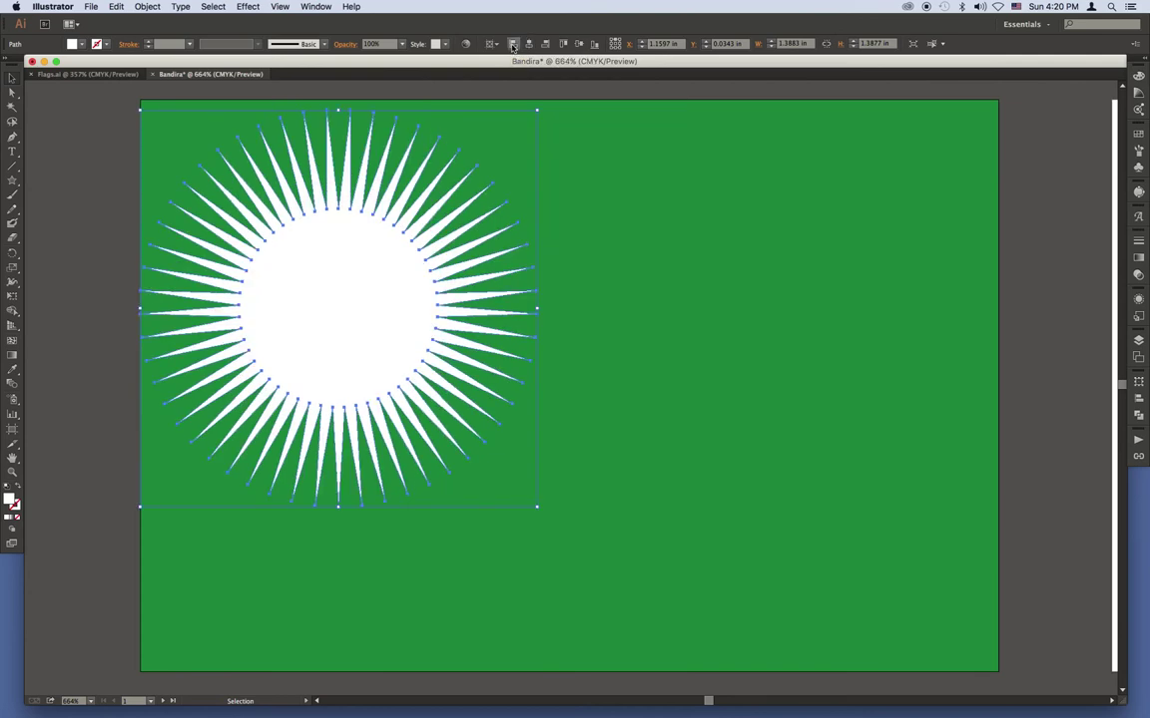
click(547, 45)
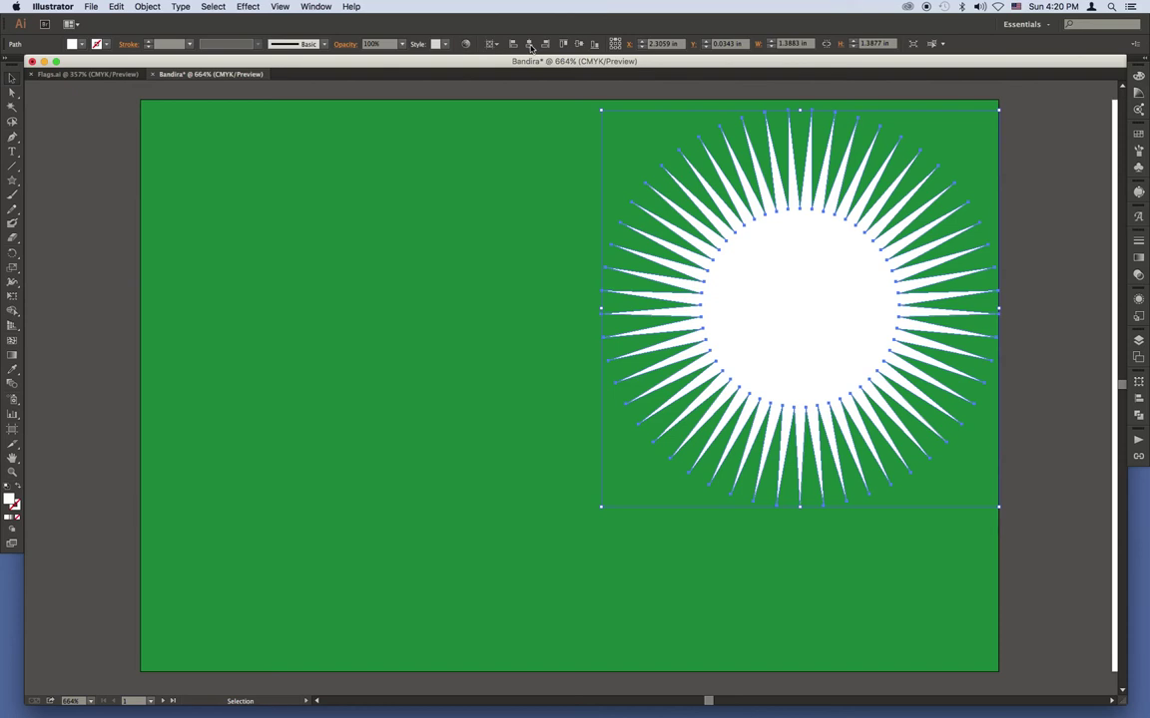
click(530, 45)
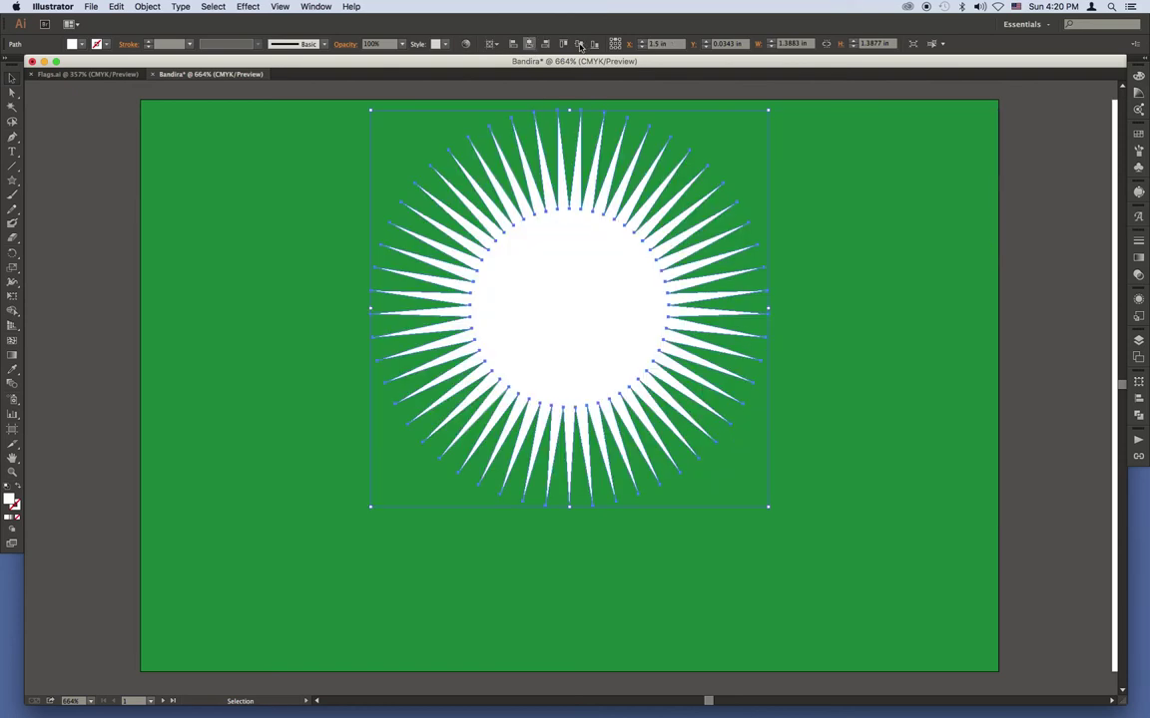
click(578, 45)
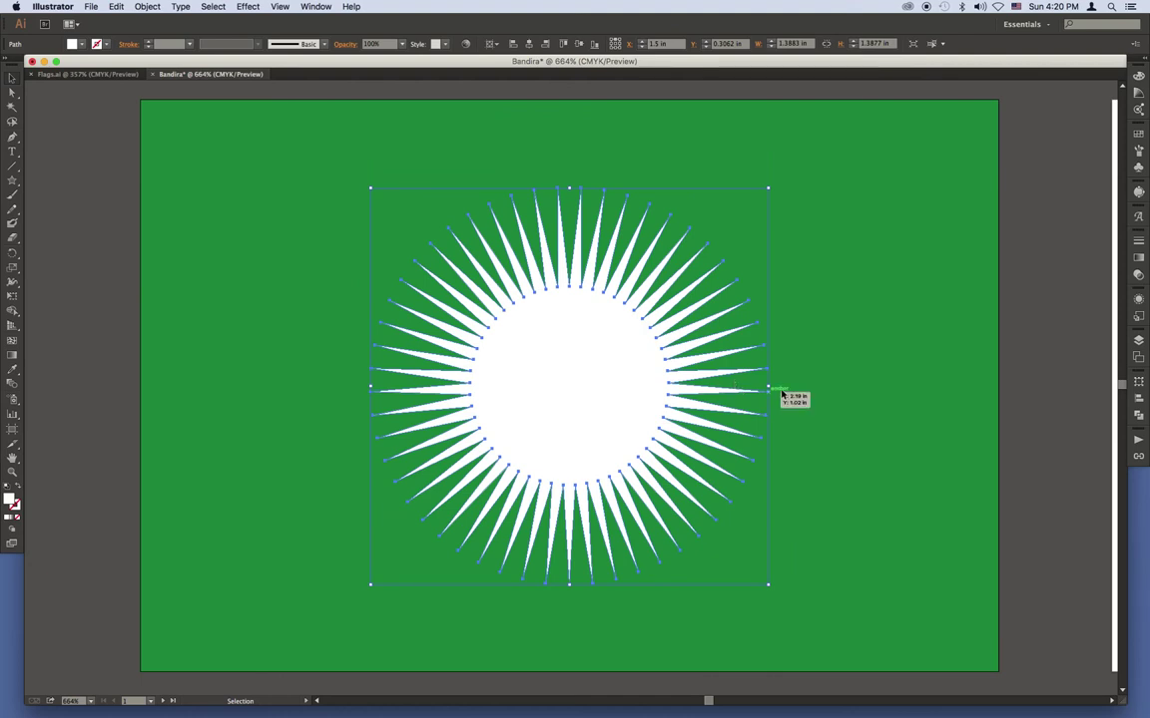
click(1016, 332)
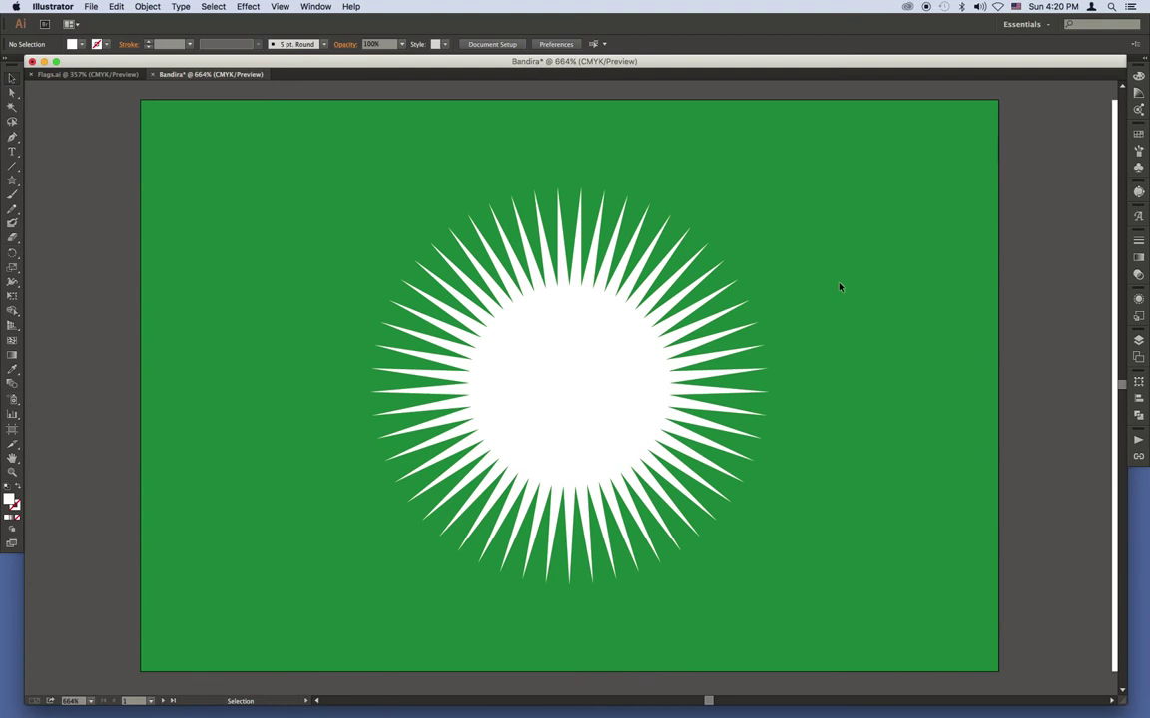
click(625, 389)
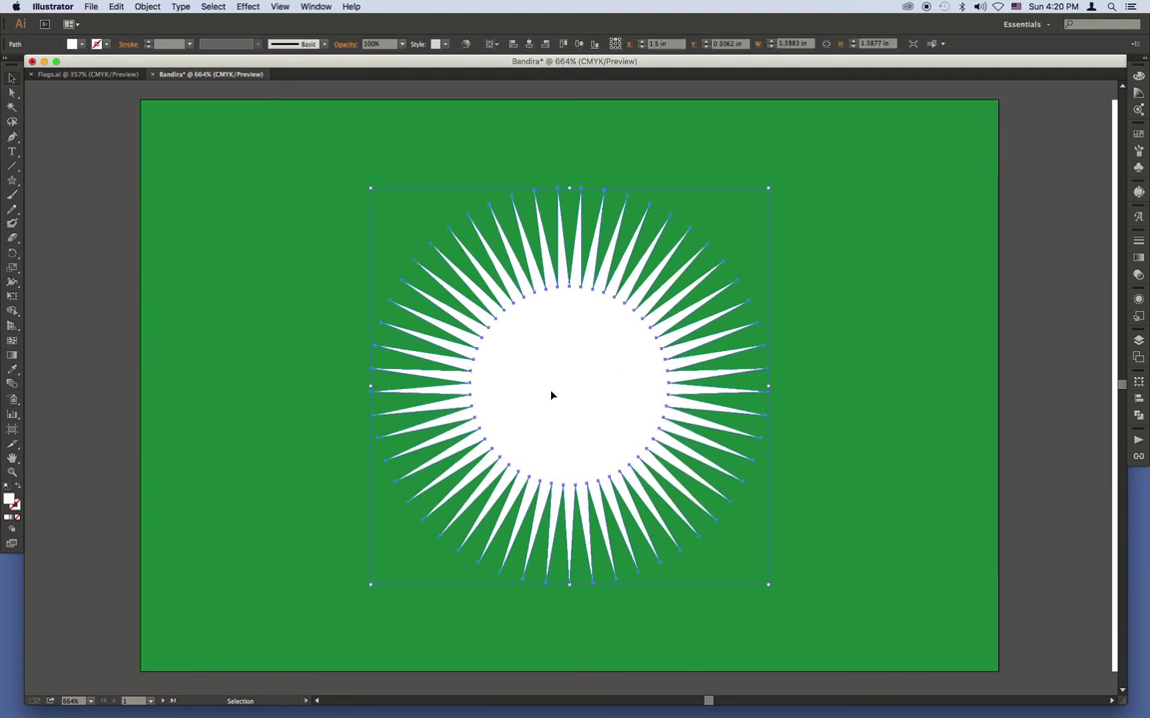
click(108, 229)
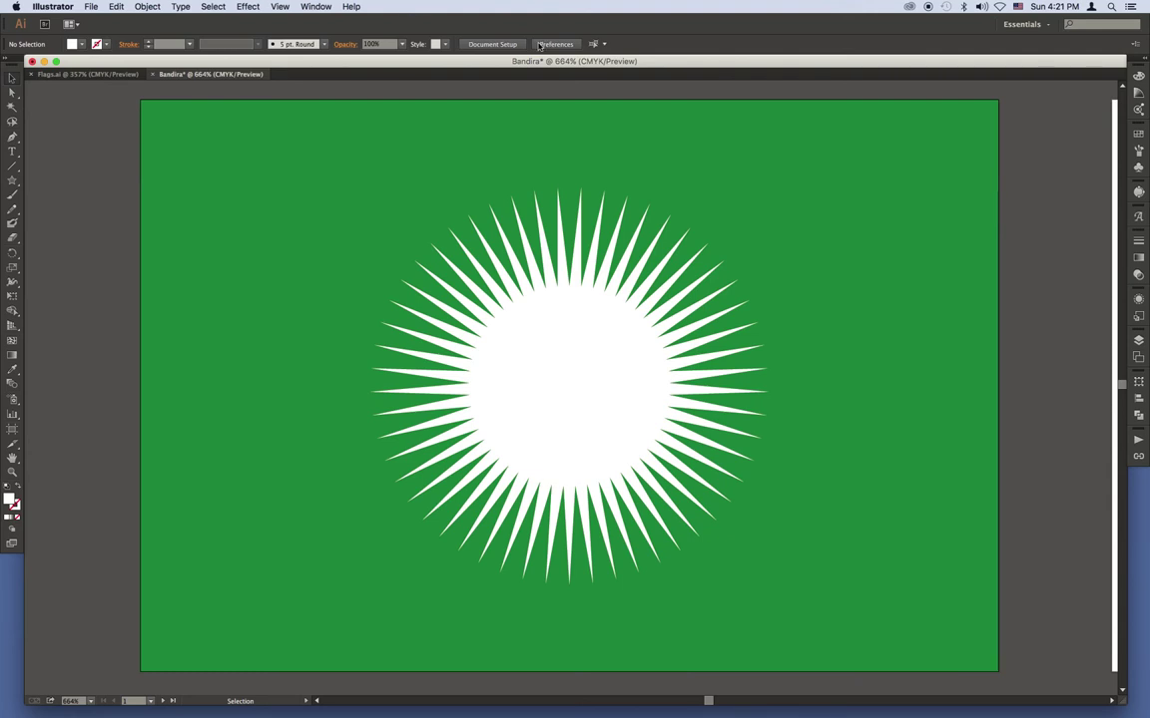
Check the artboard in Edit Artboards mode, then exit back to selection
click(507, 45)
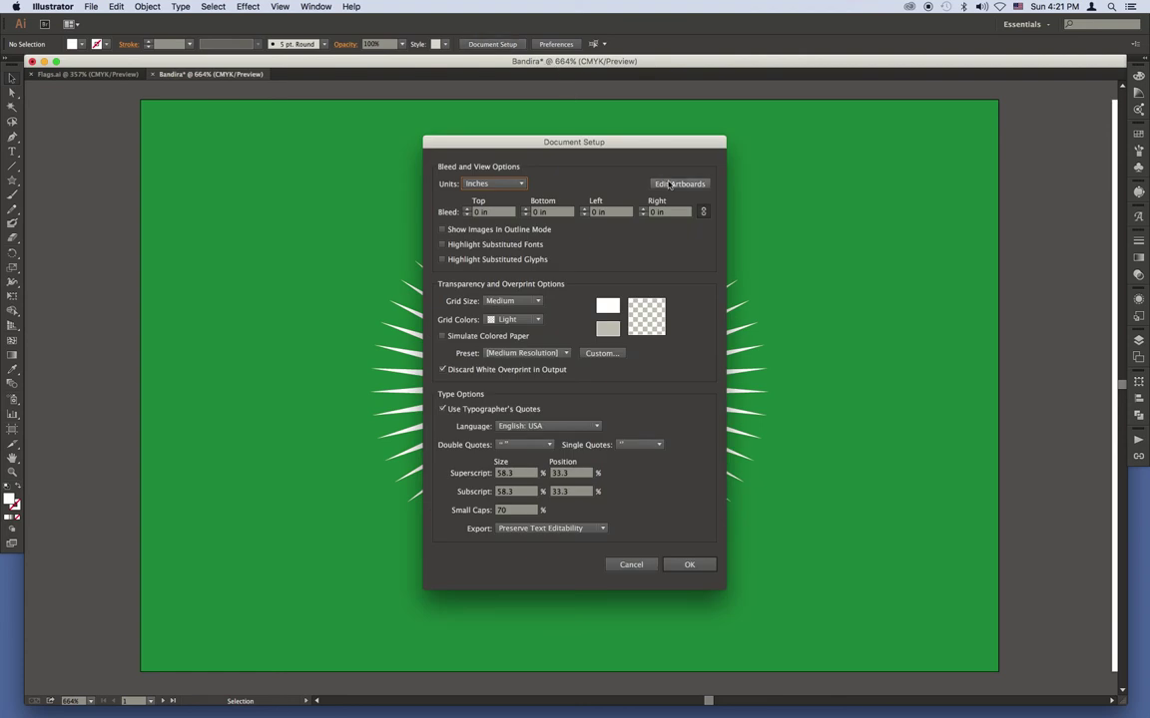
click(673, 185)
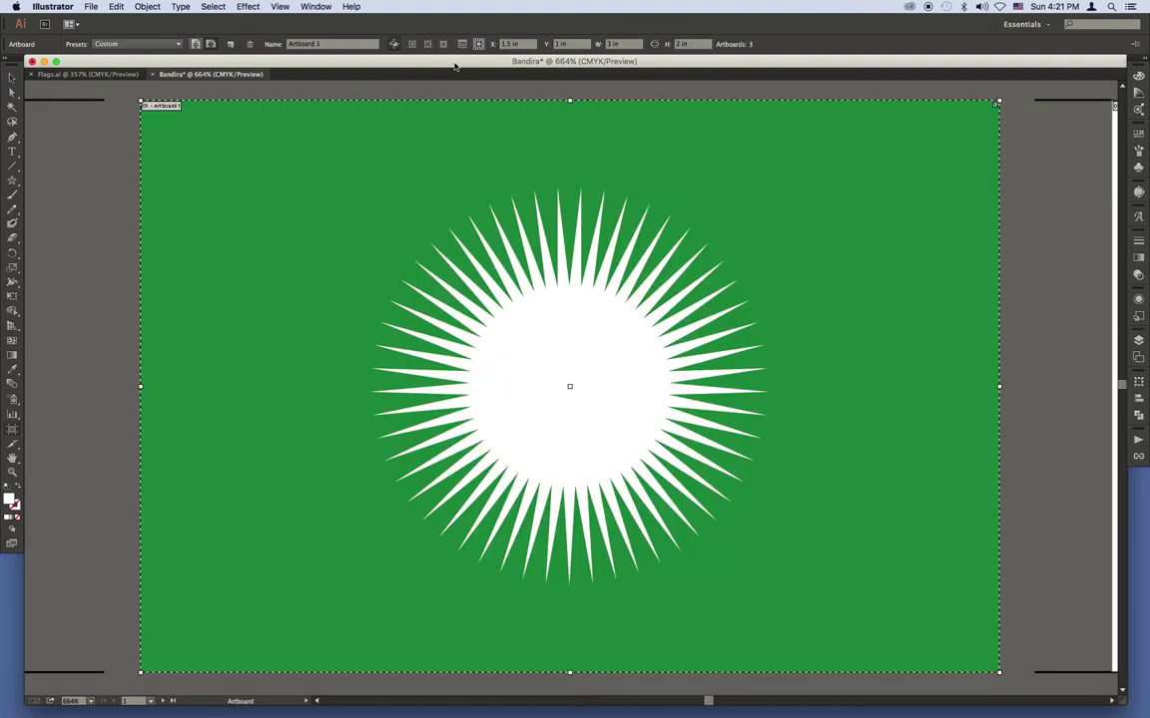
click(393, 44)
click(12, 77)
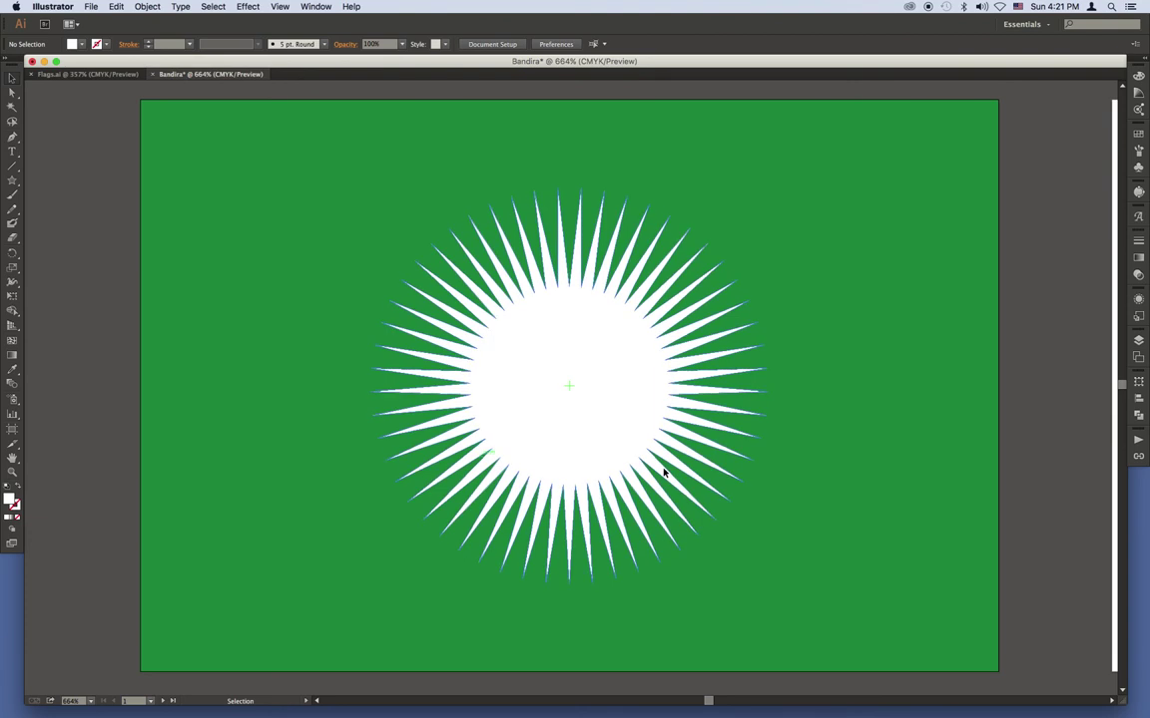
Shift-scale the sunburst slightly smaller around its centre, then deselect
click(597, 413)
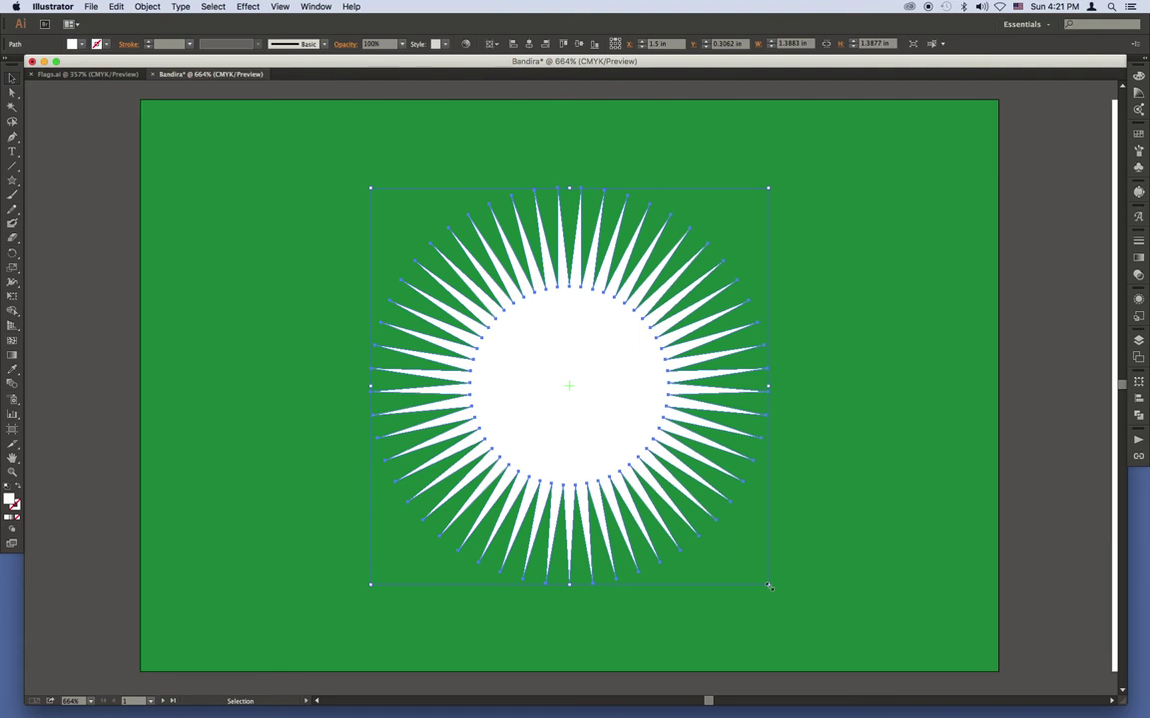
key(shift)
drag(768, 587, 747, 574)
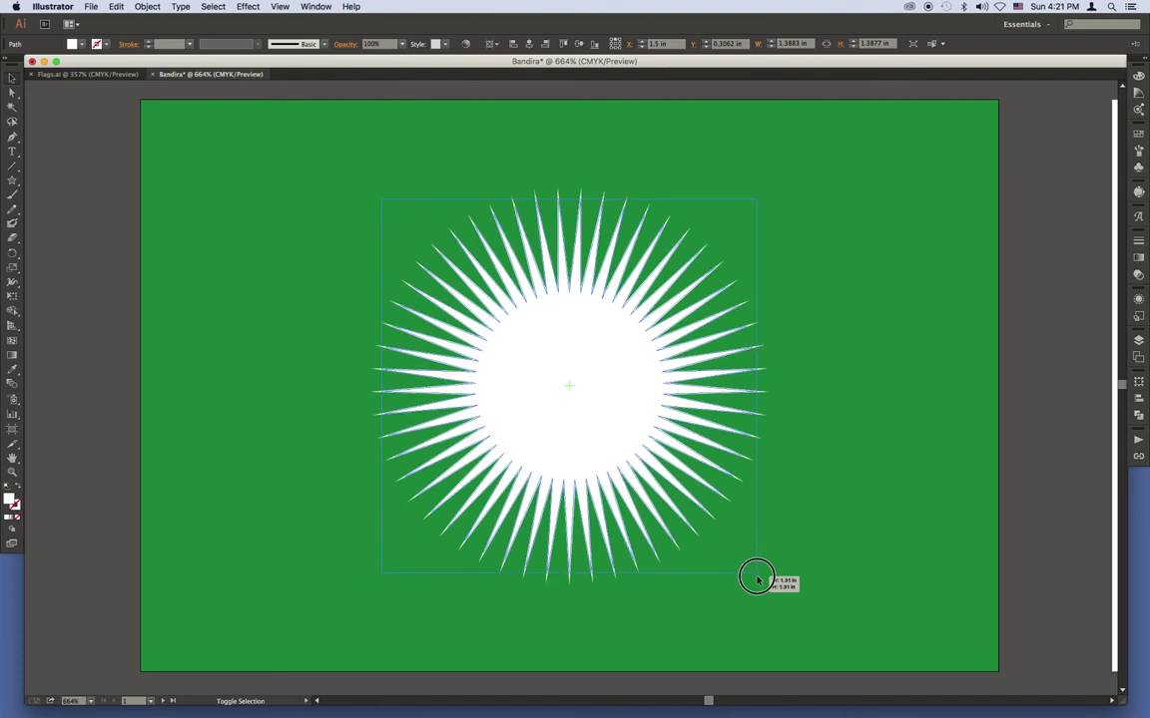
drag(747, 574, 747, 576)
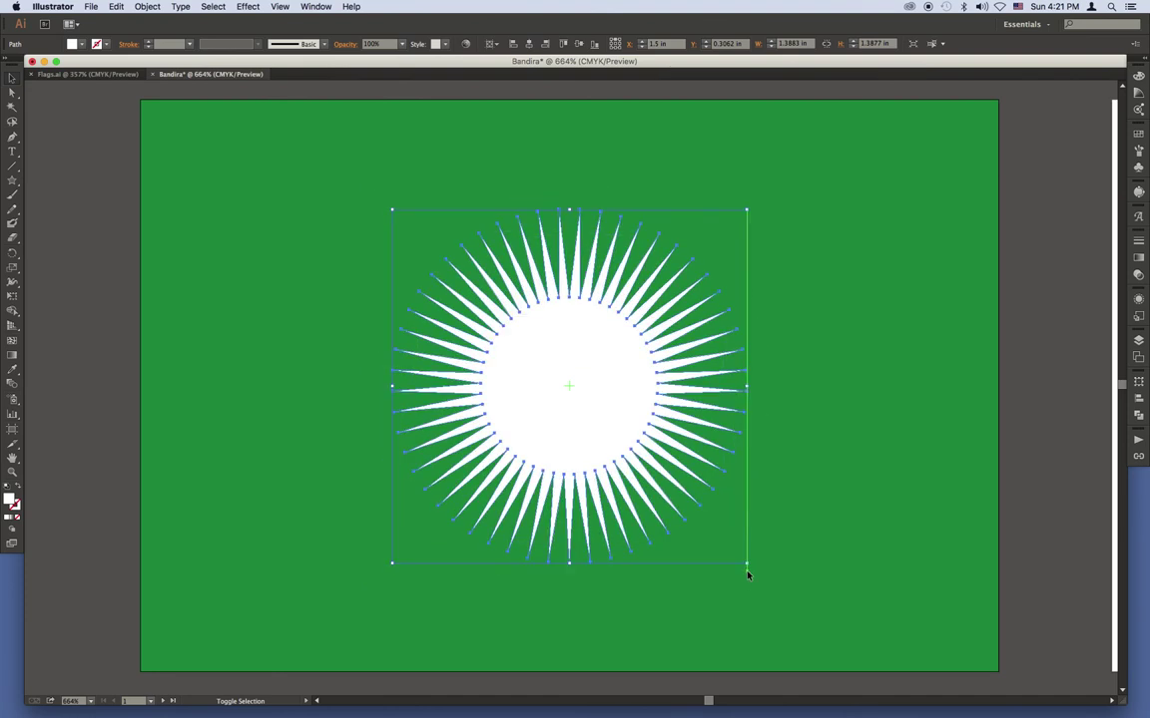
click(84, 362)
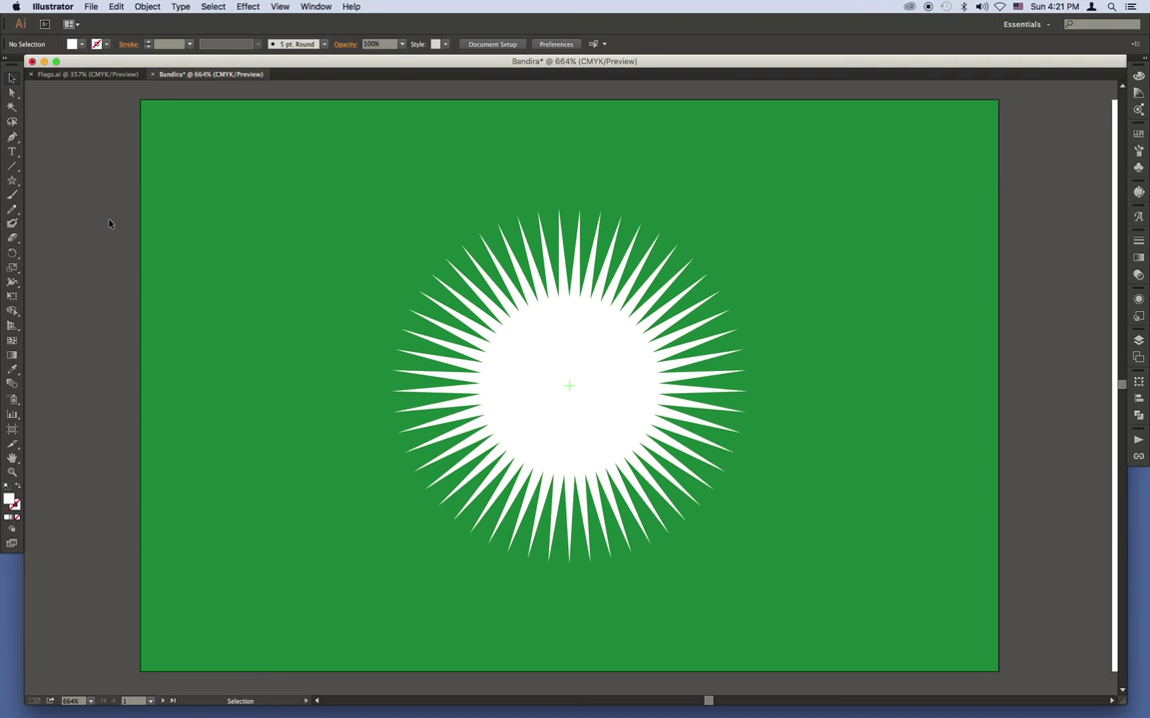
Use Place and browse to the Documents > AI my Class > Flag folder
click(92, 8)
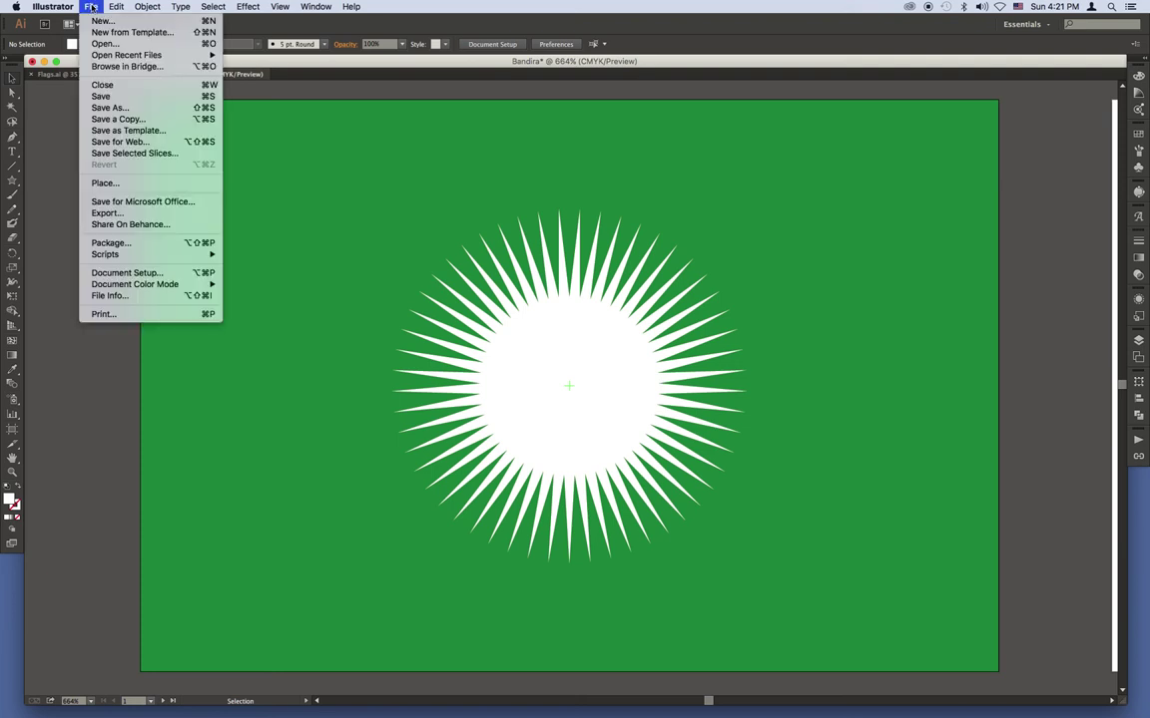
click(120, 184)
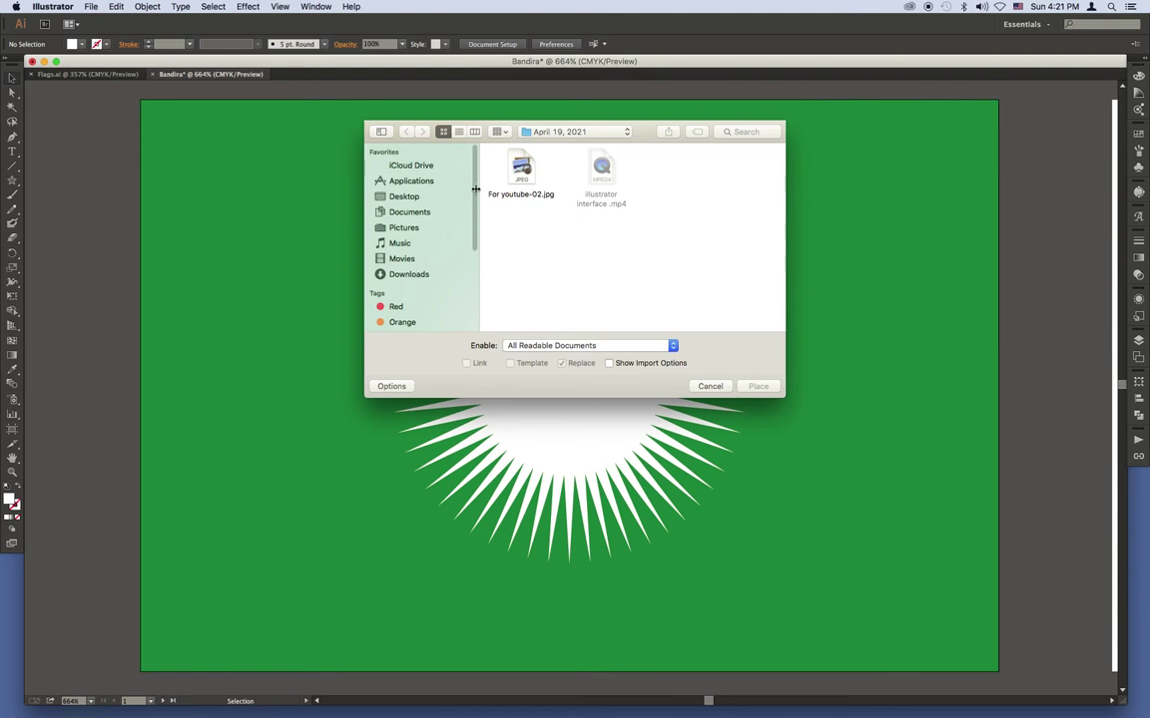
click(406, 214)
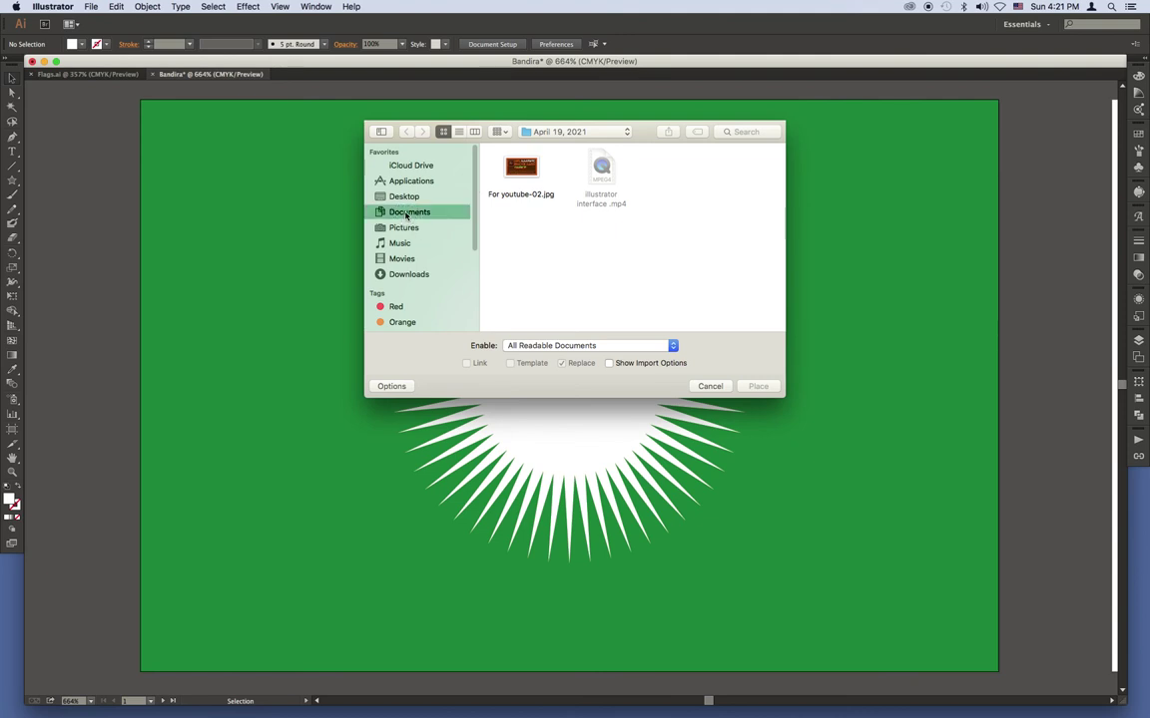
double_click(539, 242)
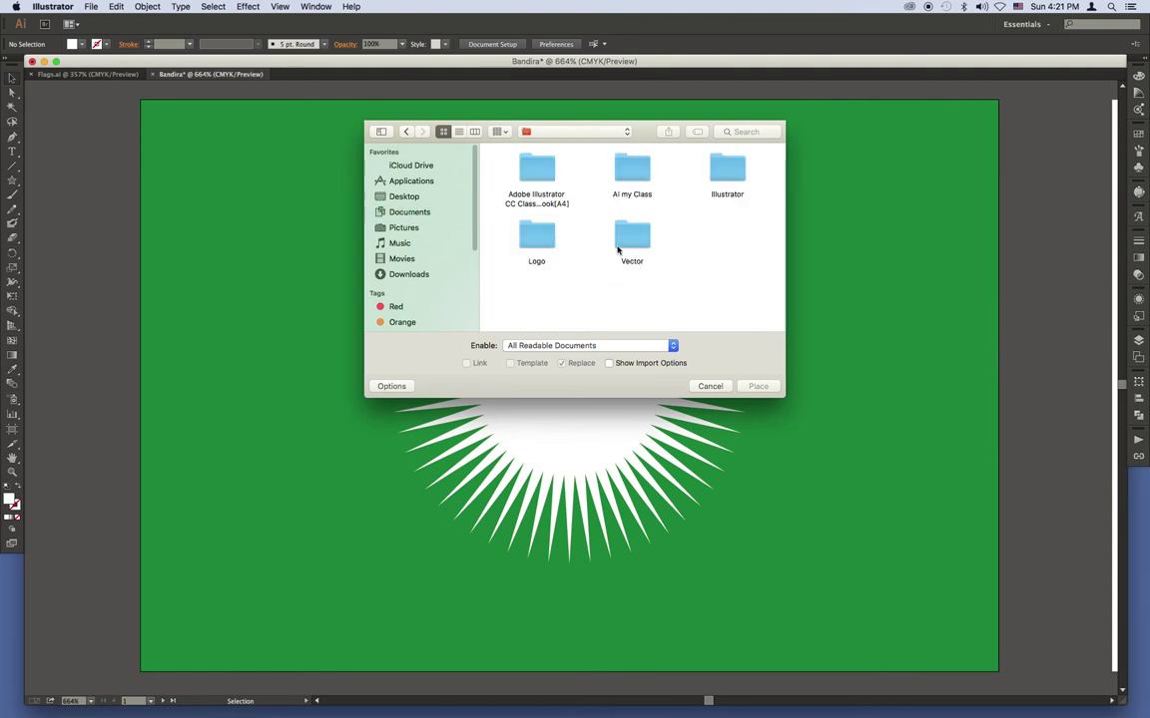
double_click(625, 172)
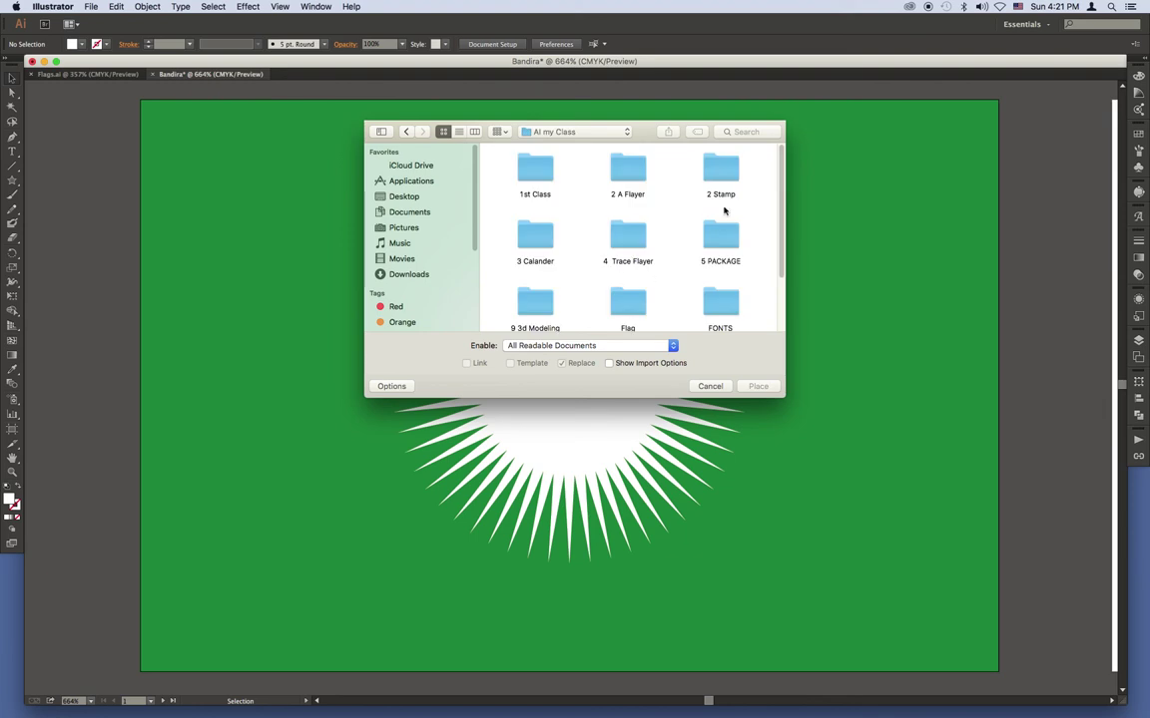
scroll(778, 249, down, 3)
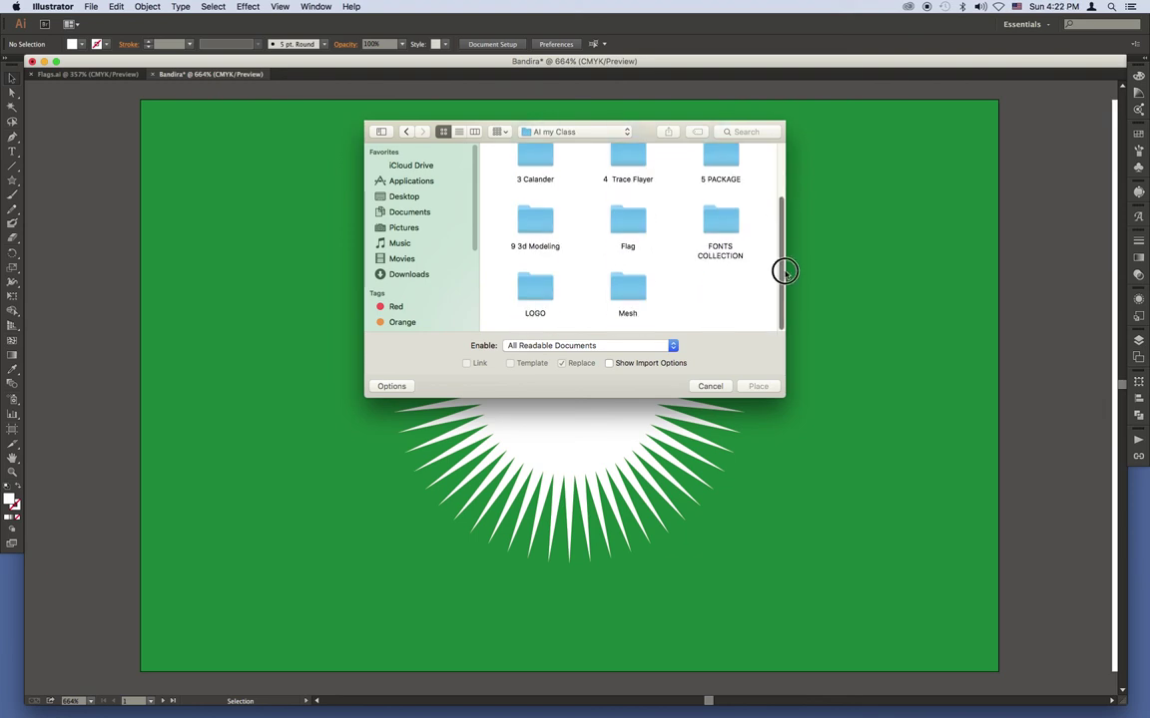
double_click(628, 220)
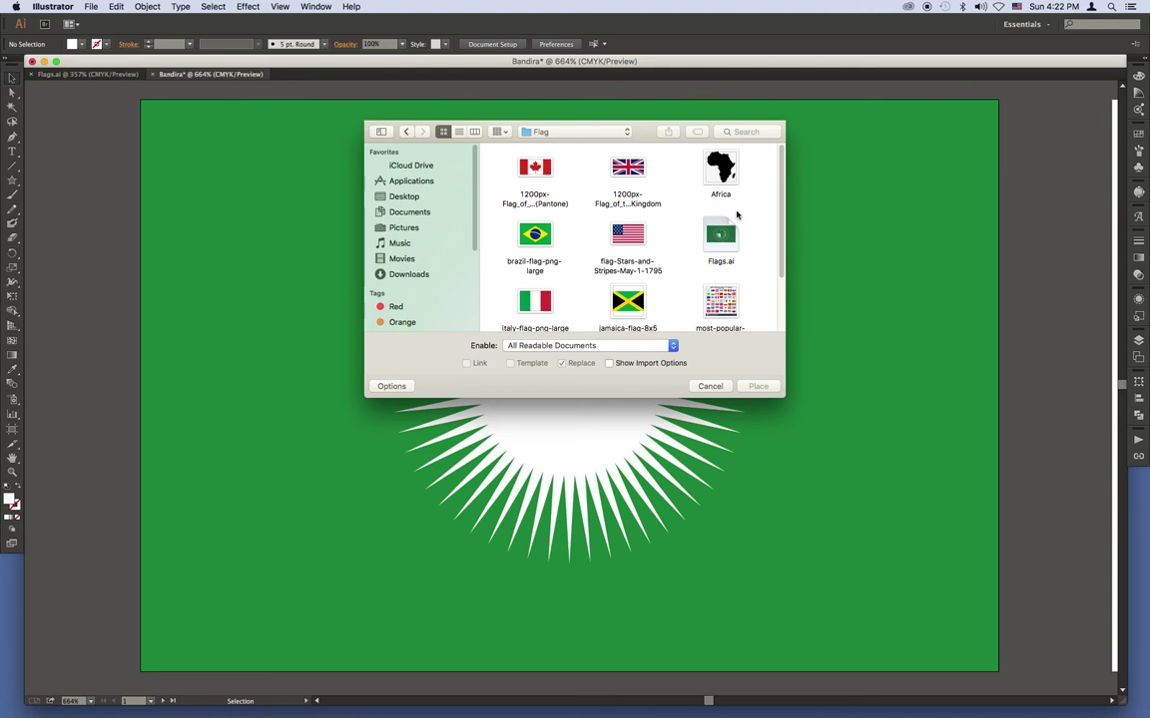
Place the Africa image and move it to the flag's top-left corner
click(720, 170)
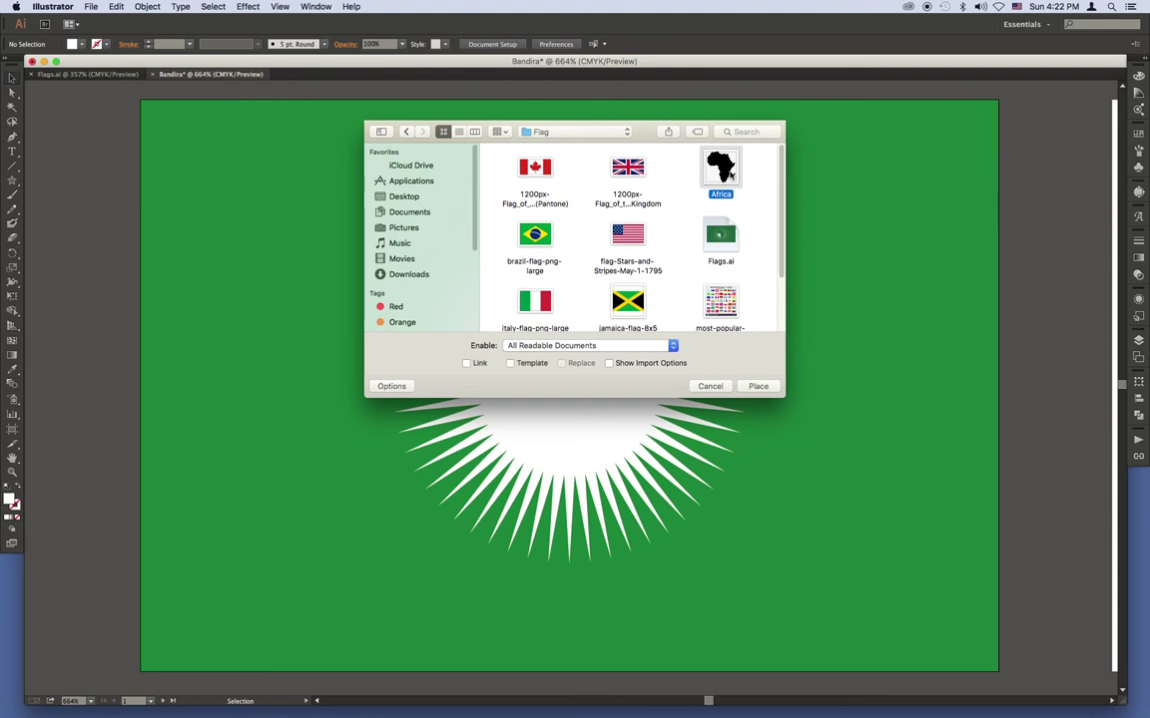
click(757, 387)
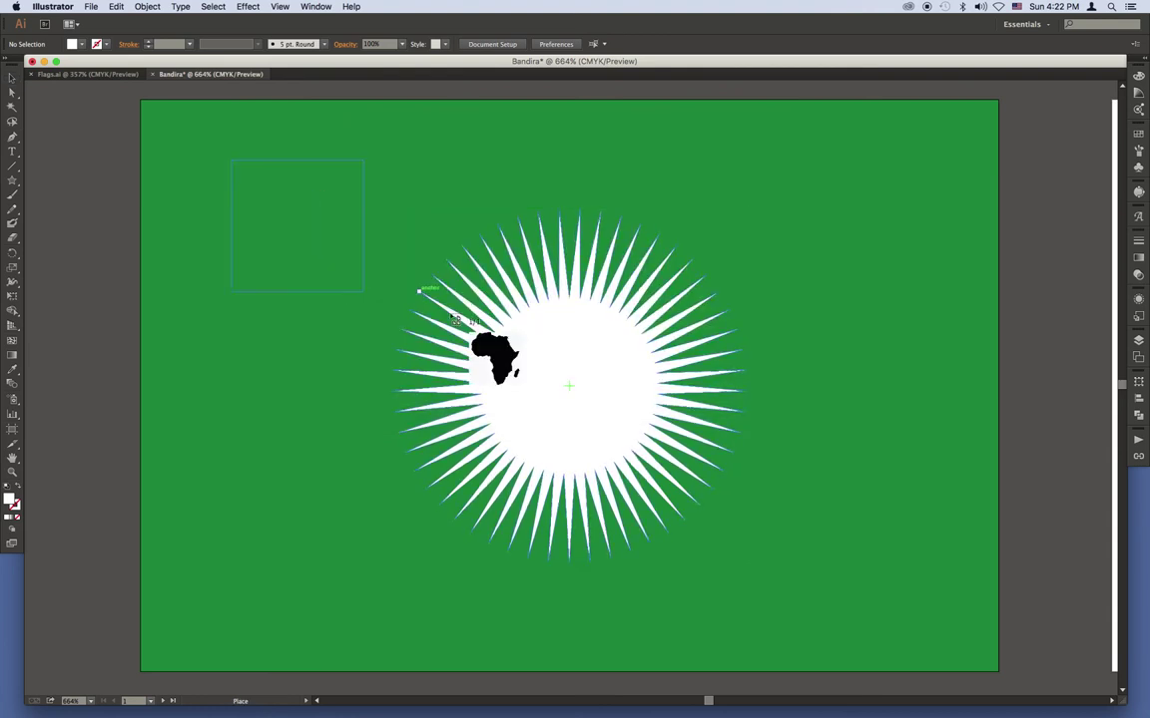
drag(231, 160, 423, 351)
drag(387, 278, 302, 256)
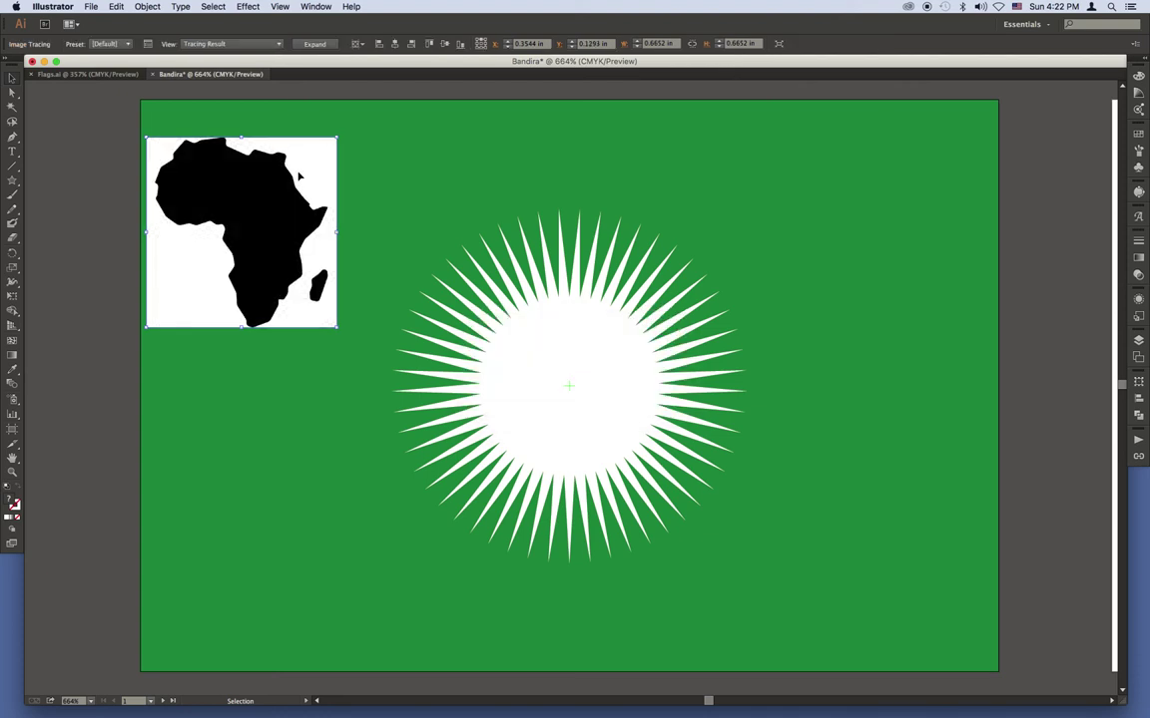
Expand the traced Africa into editable paths and ungroup its pieces
click(315, 45)
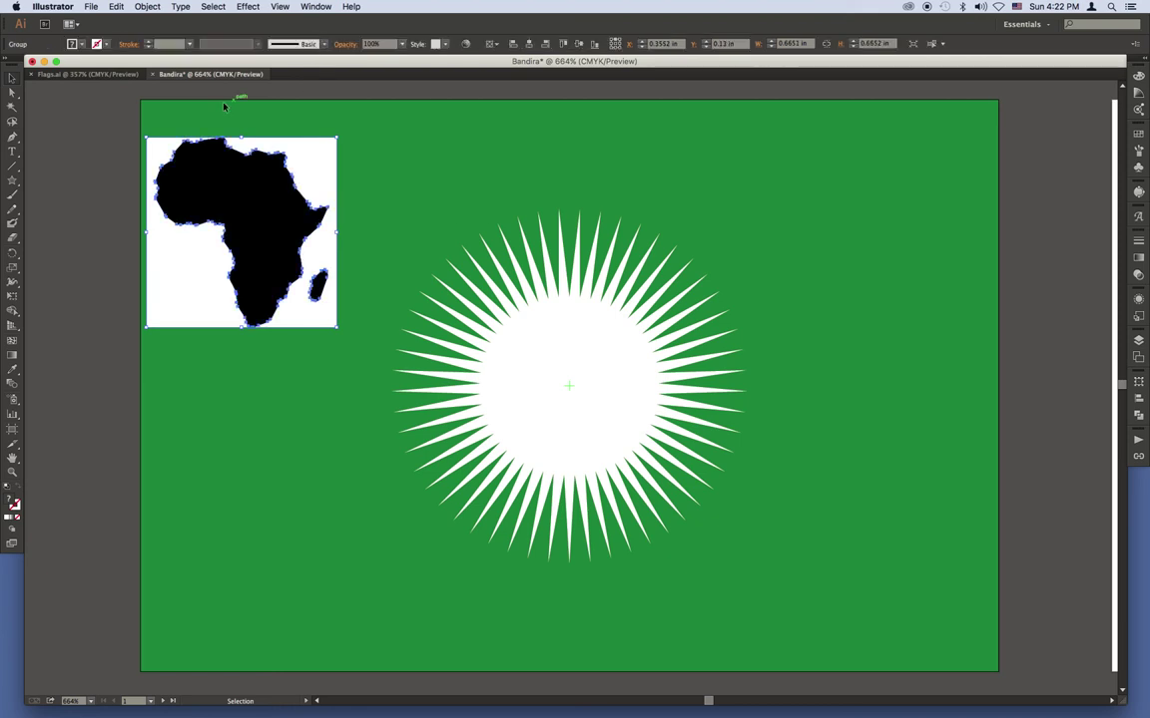
click(104, 124)
click(161, 150)
right_click(161, 150)
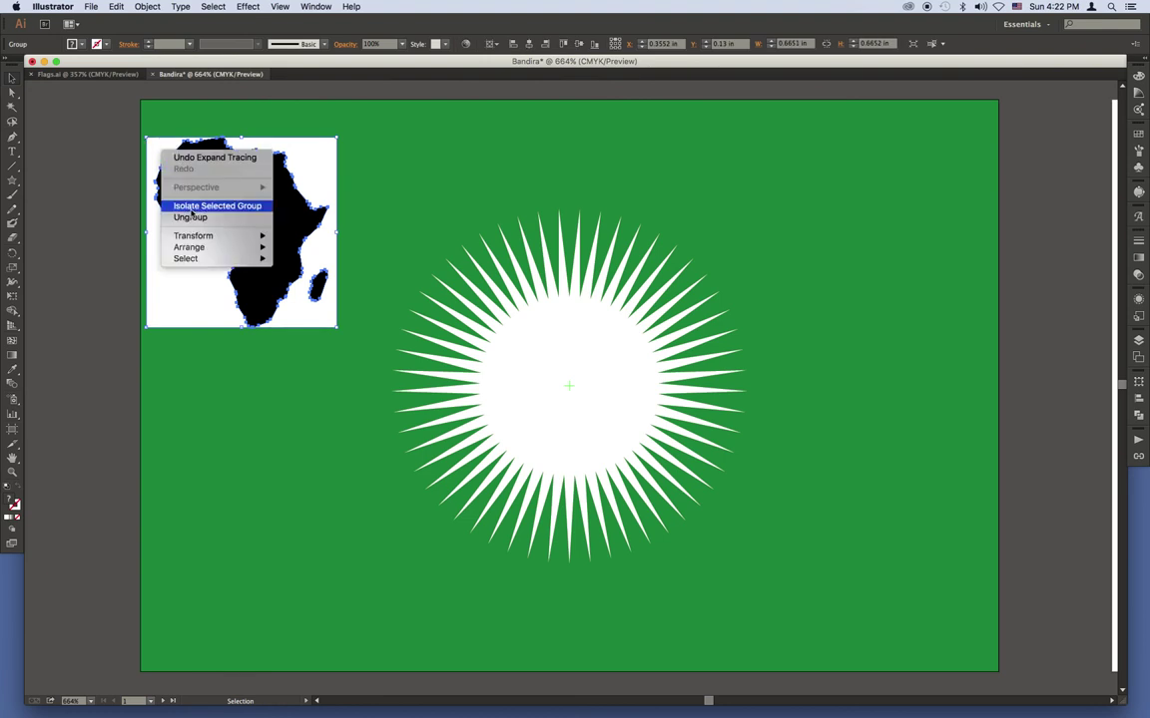
click(120, 219)
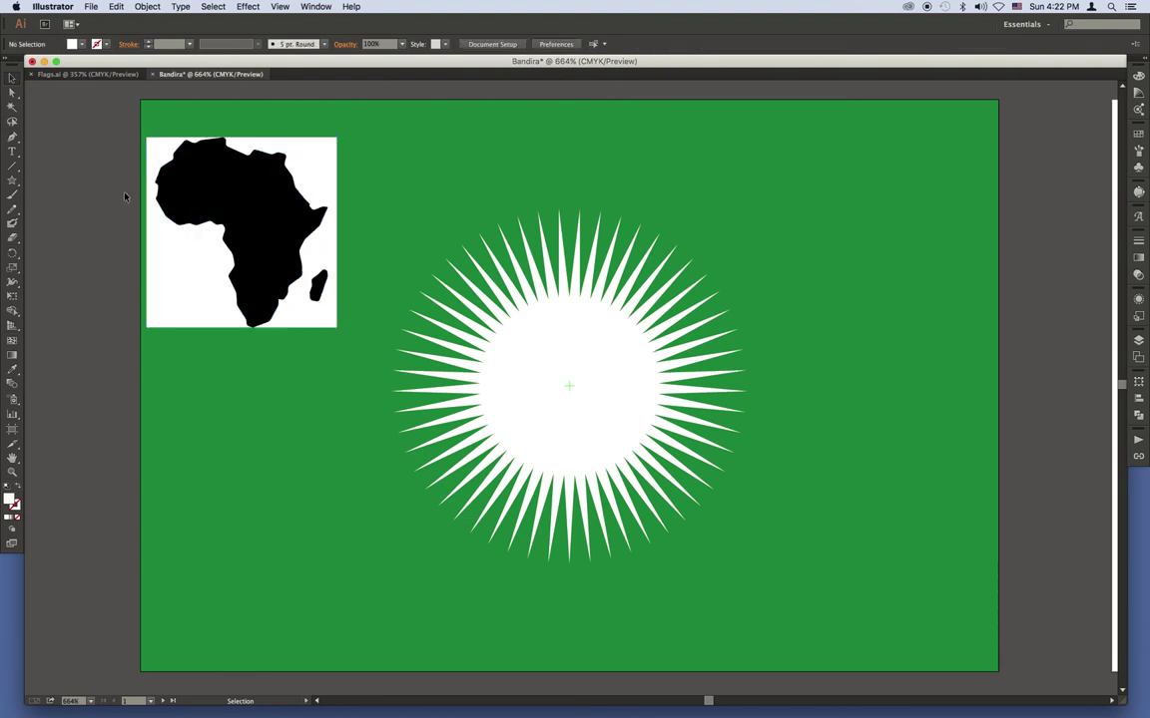
Delete the two white background pieces left over from the trace
click(160, 147)
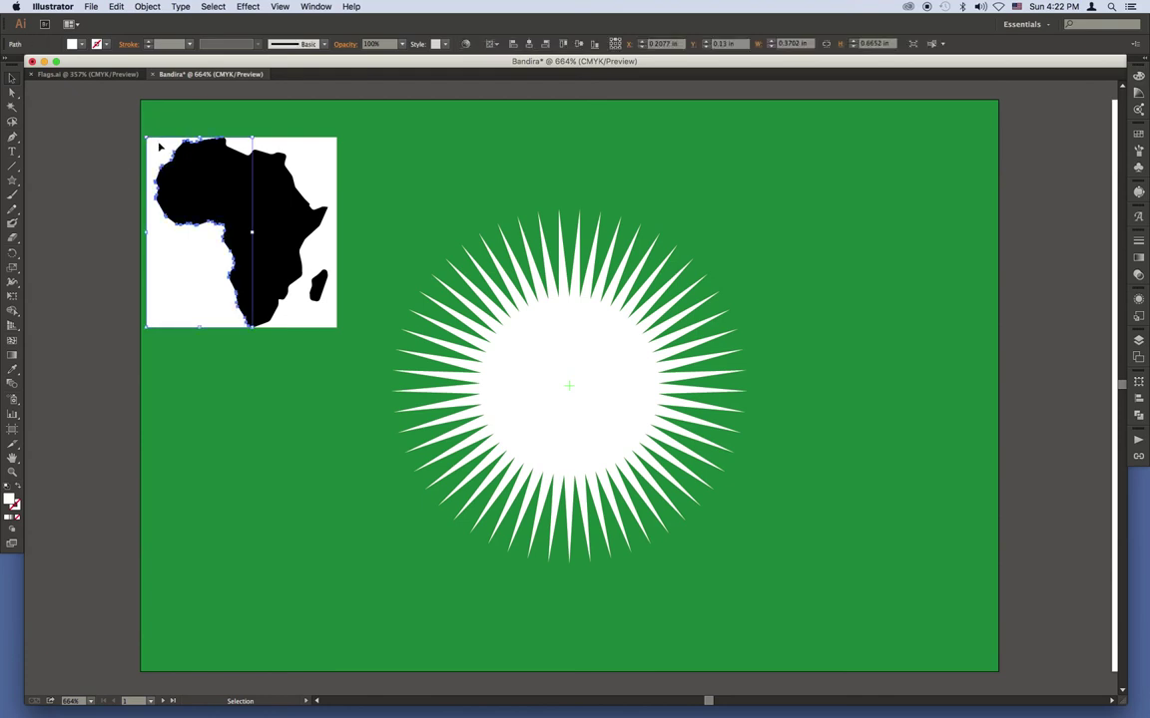
key(Delete)
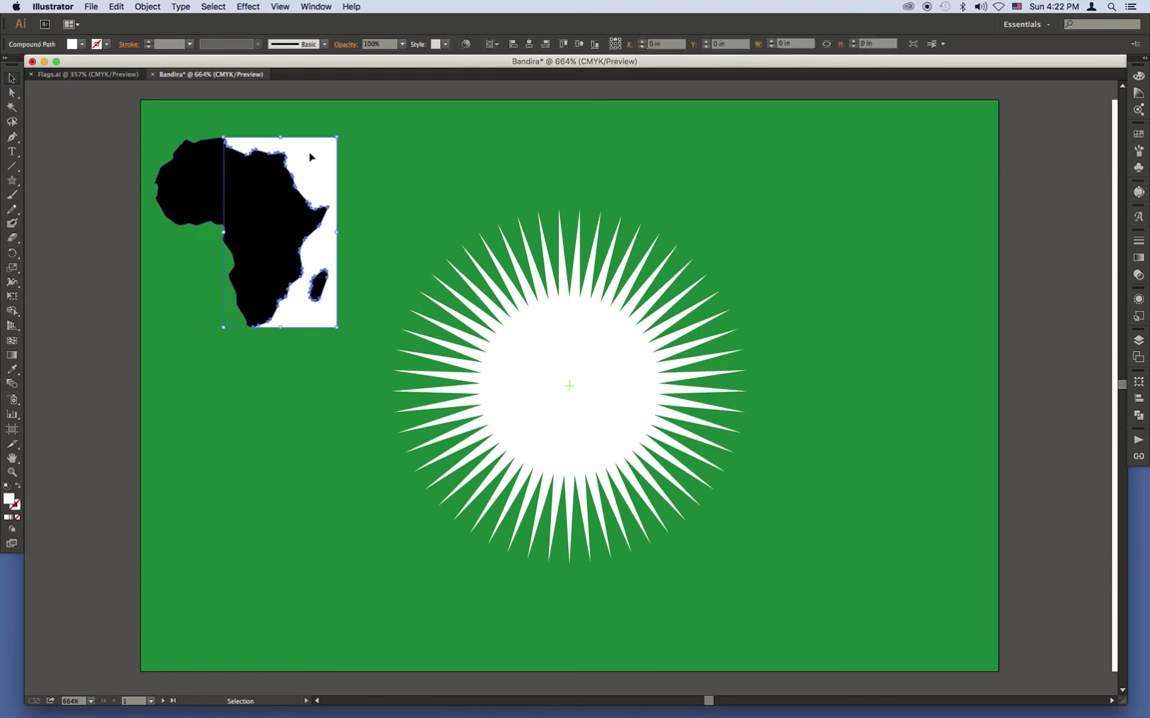
key(Delete)
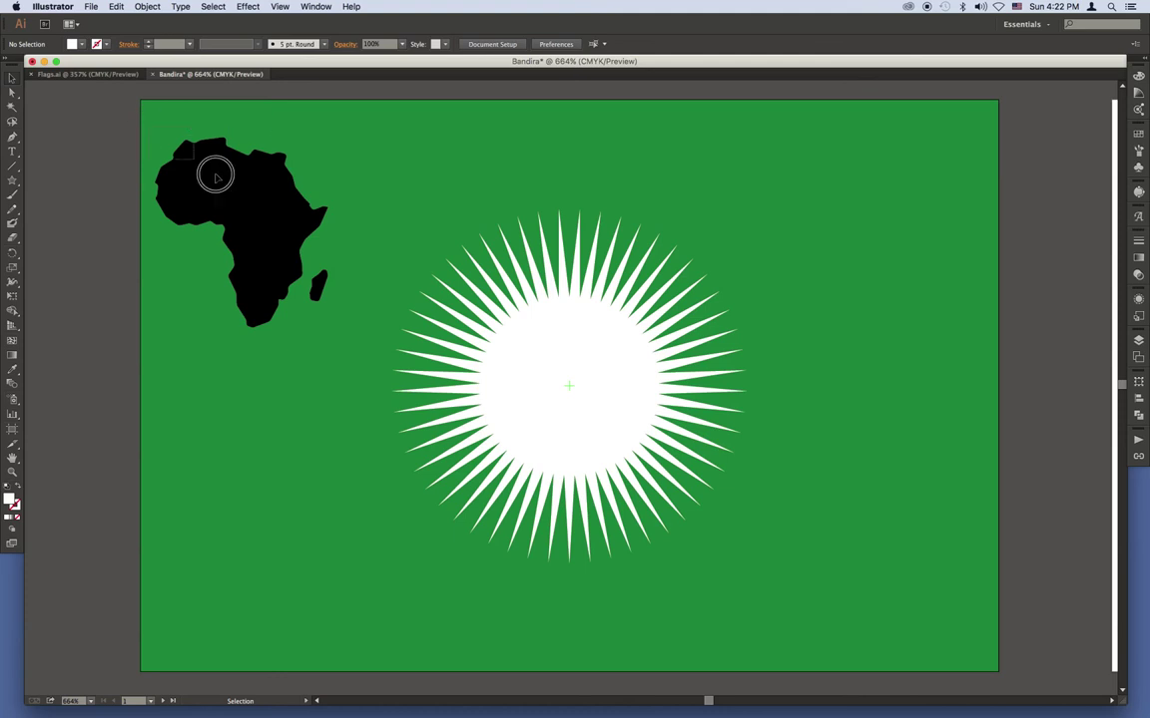
Group mainland Africa and Madagascar into a single shape
drag(357, 330, 321, 297)
click(318, 288)
shift+click(284, 255)
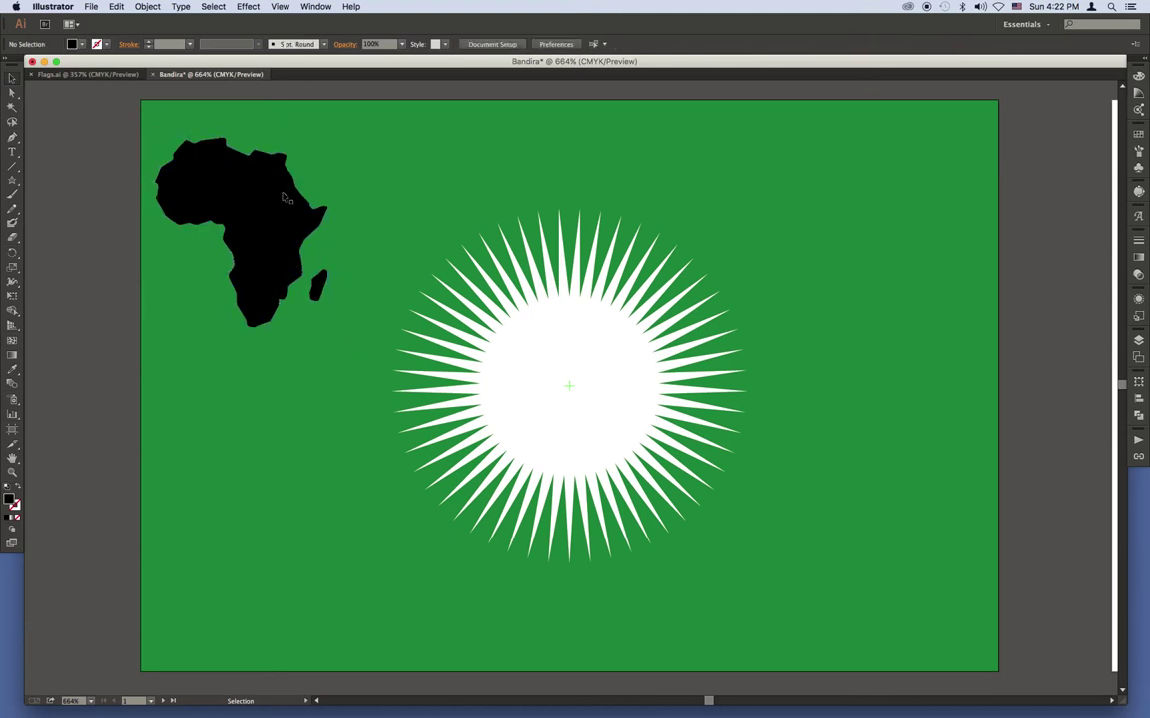
drag(235, 150, 347, 326)
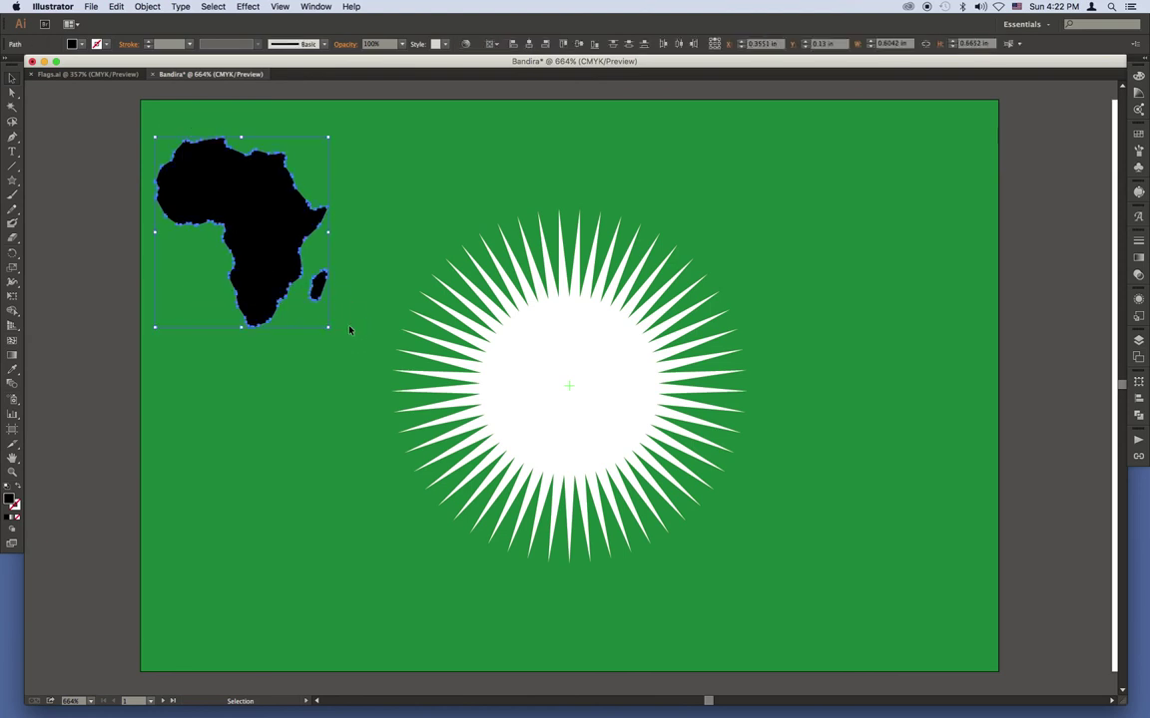
right_click(264, 221)
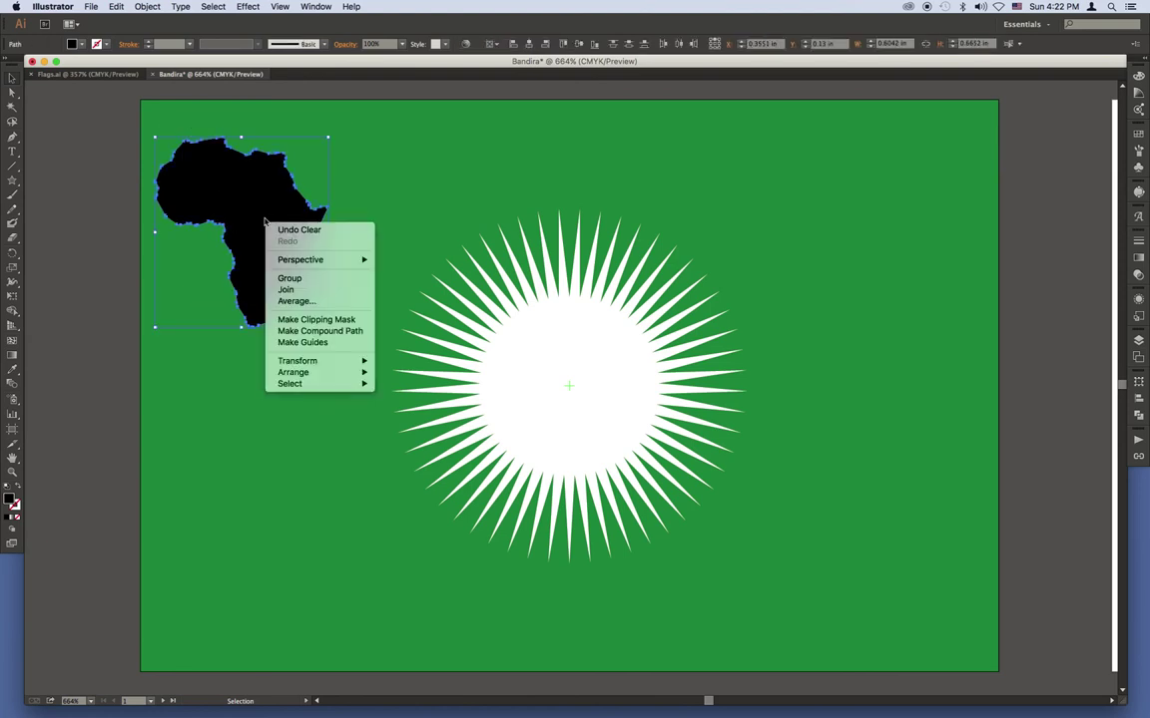
click(289, 278)
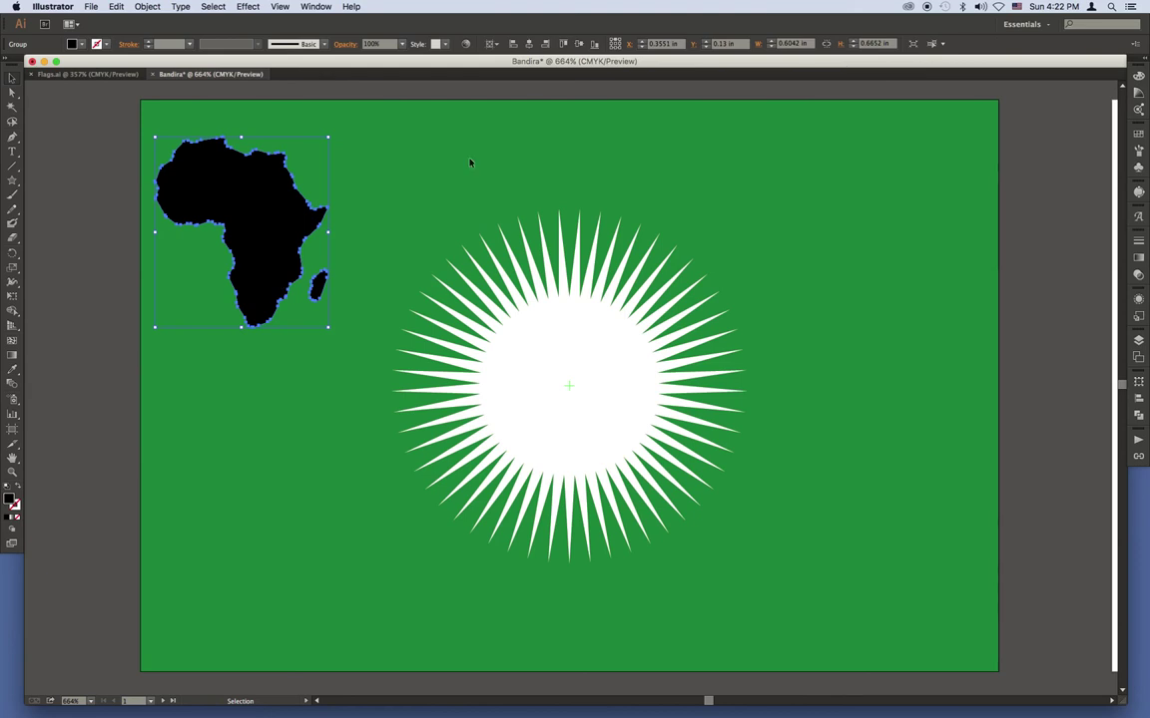
click(496, 46)
Centre Africa on the artboard and enlarge it proportionally to 0.8019 × 0.8872 in
click(530, 46)
click(578, 44)
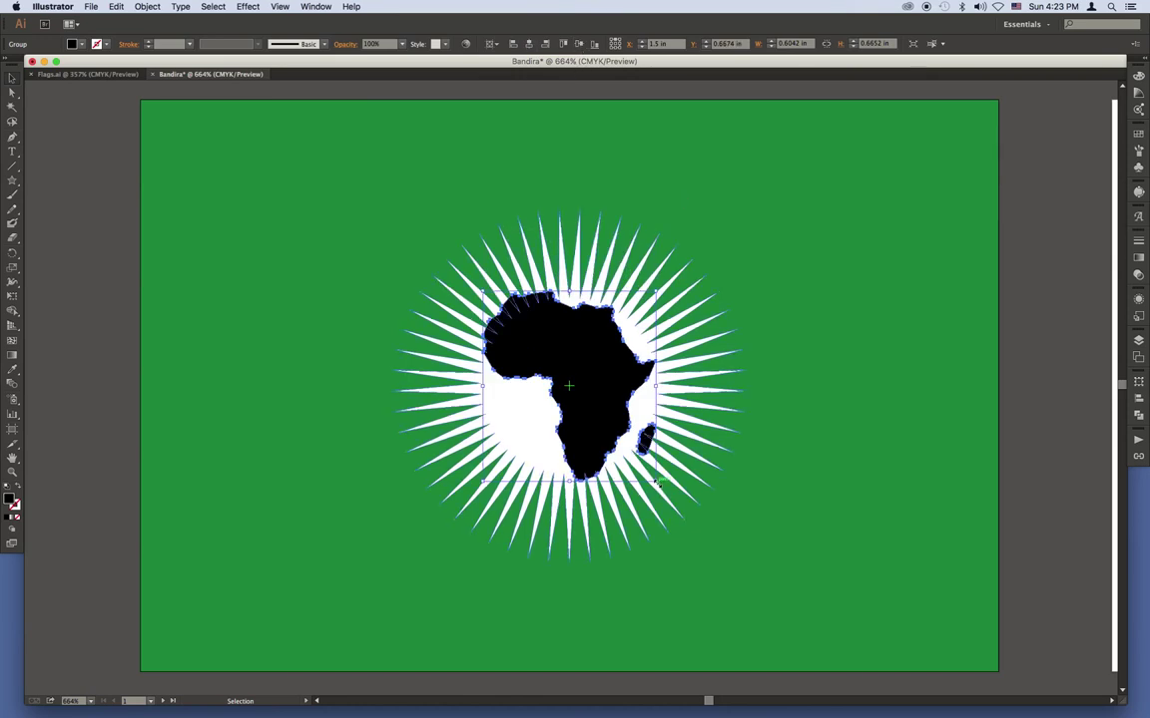
drag(656, 482, 675, 505)
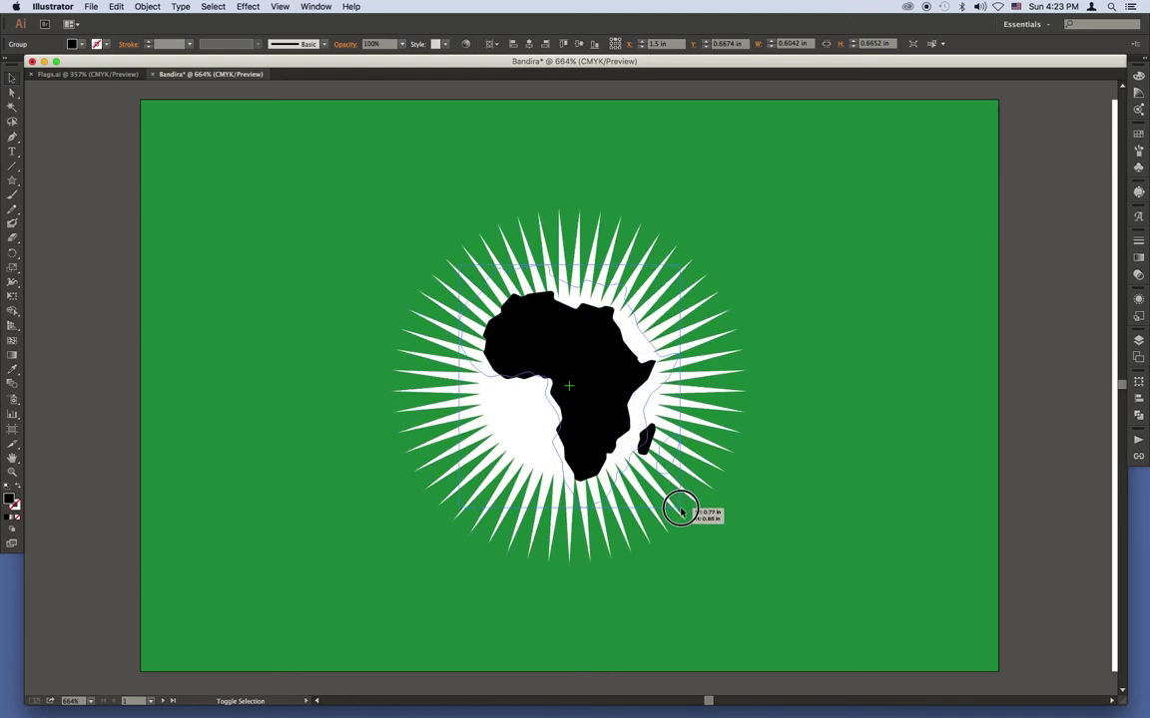
drag(675, 505, 687, 517)
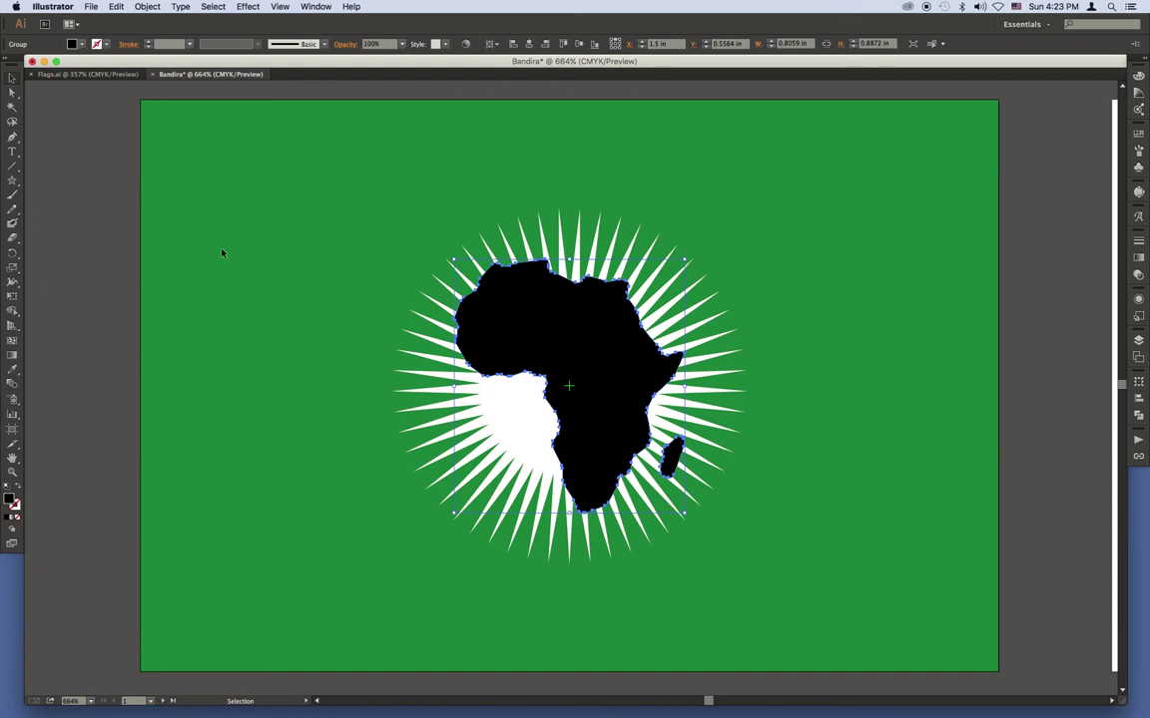
Fill Africa with the sampled background green and give it a white outline
click(14, 371)
click(274, 355)
click(12, 77)
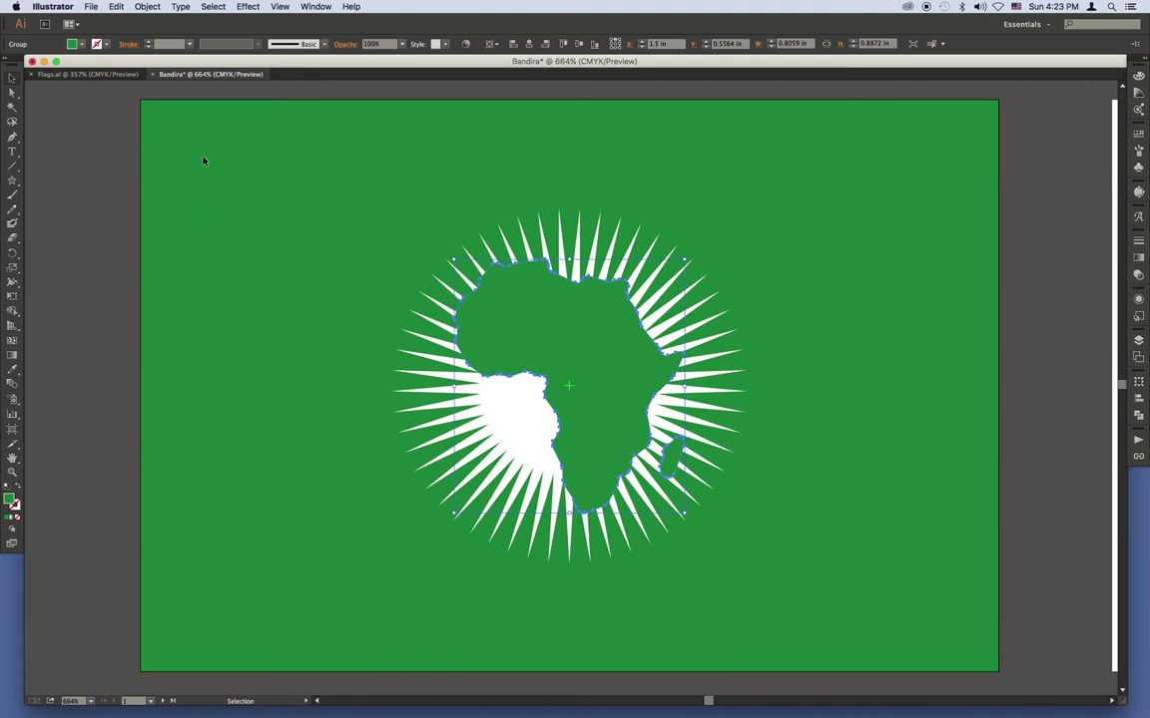
click(107, 46)
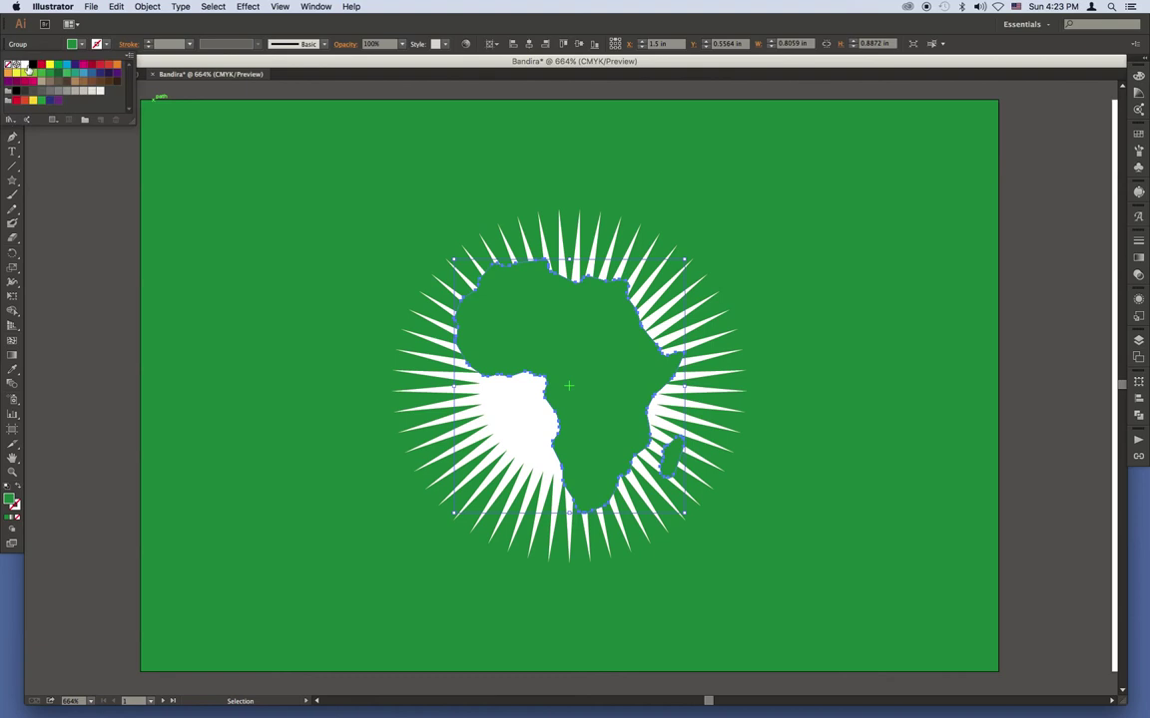
click(16, 63)
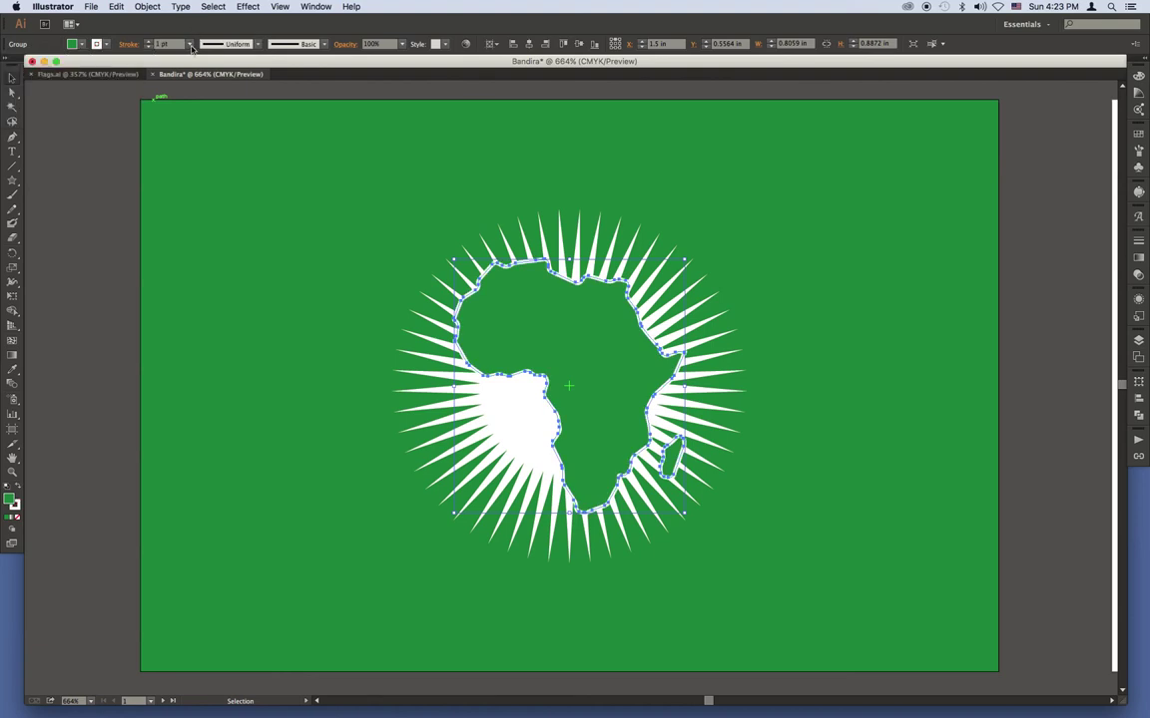
key(ctrl+shift+b)
Thin Africa's white outline to 0.25 pt, deselect, and fit the whole flag in view
scroll(505, 296, down, 3)
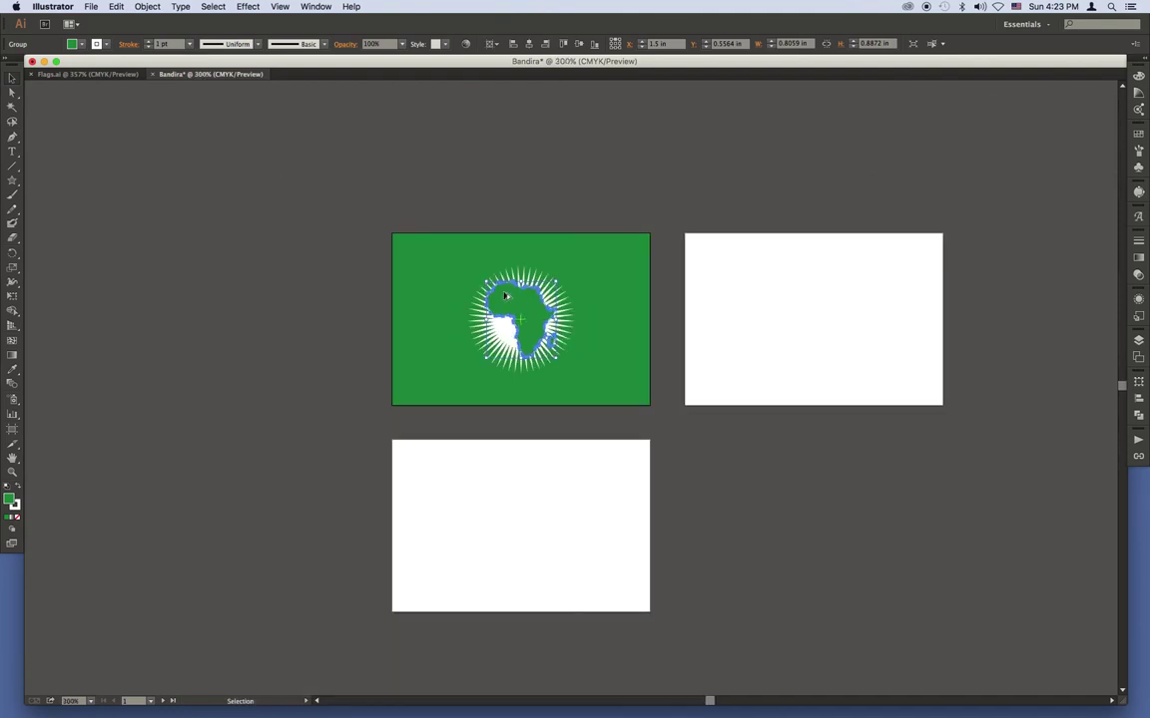
scroll(505, 295, up, 5)
scroll(505, 295, up, 2)
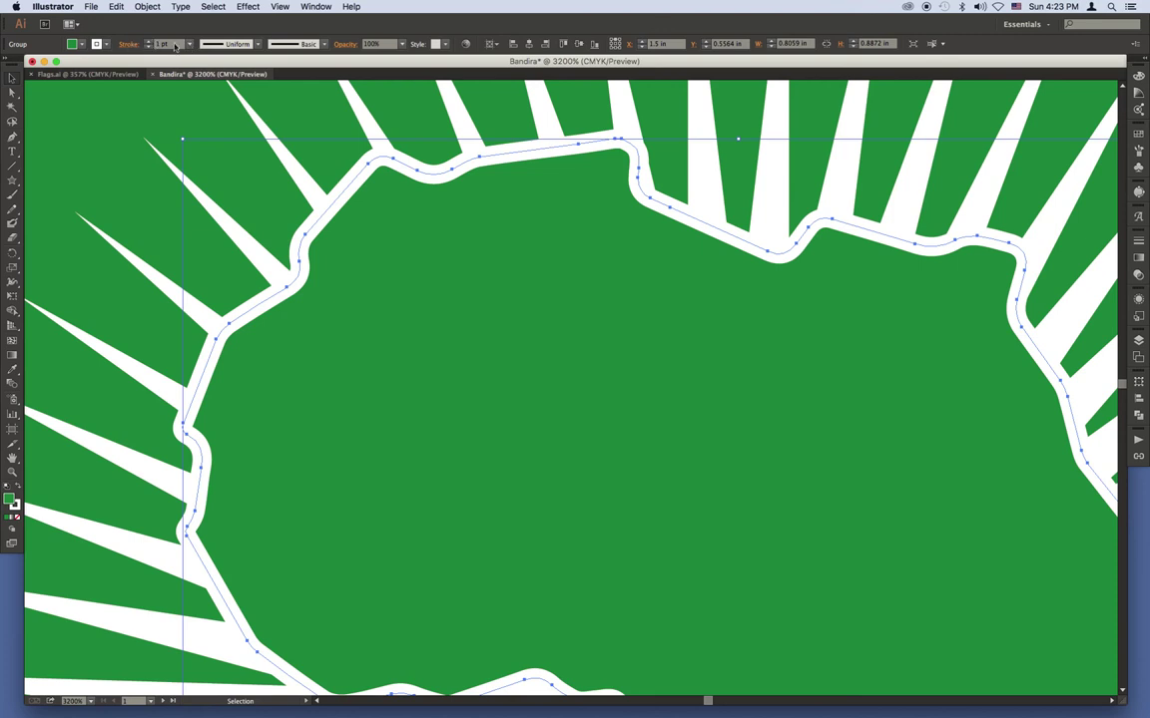
click(191, 45)
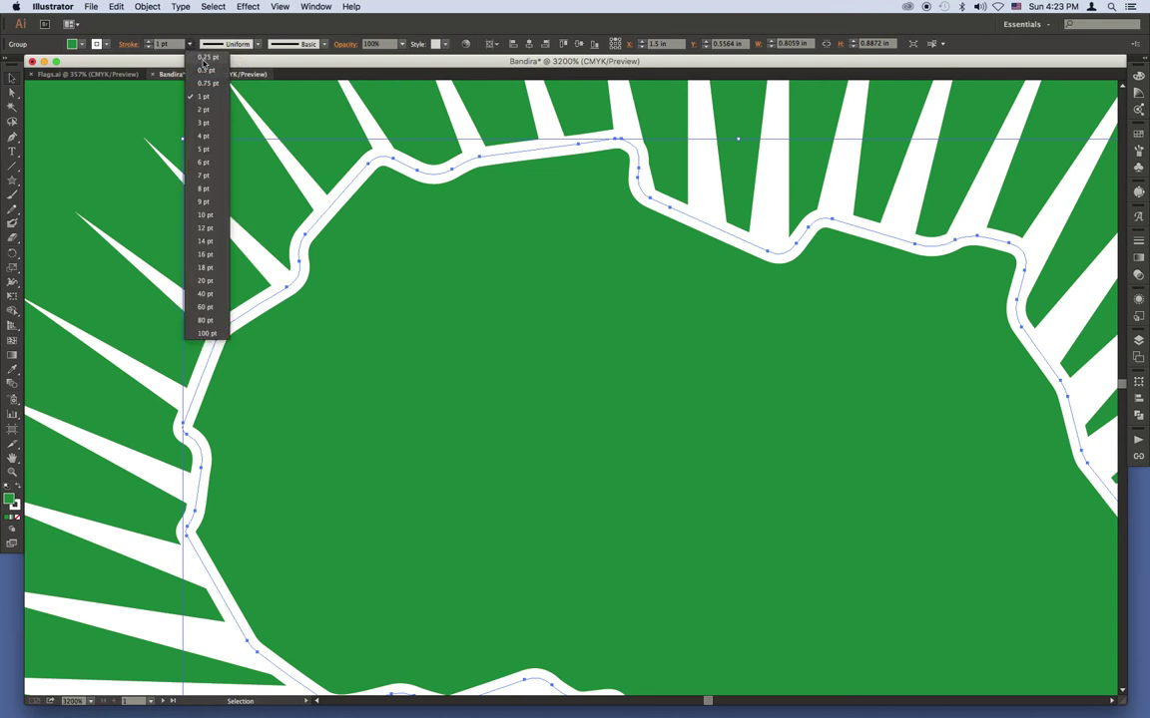
click(204, 58)
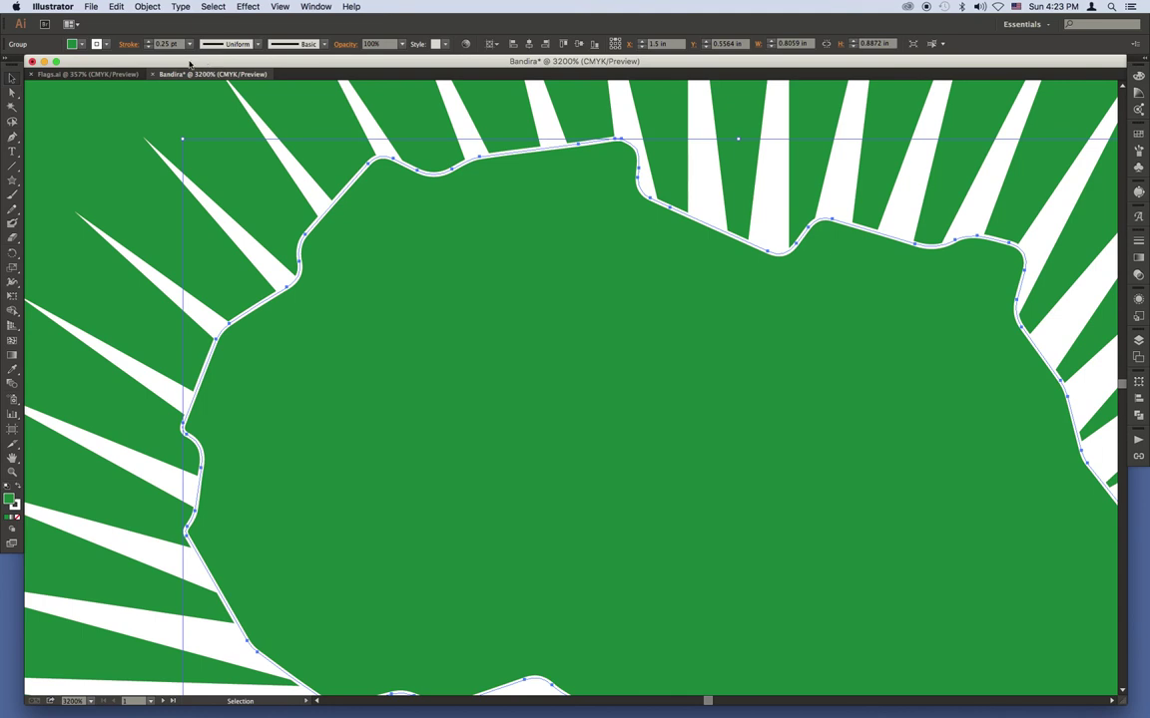
click(129, 143)
key(super+0)
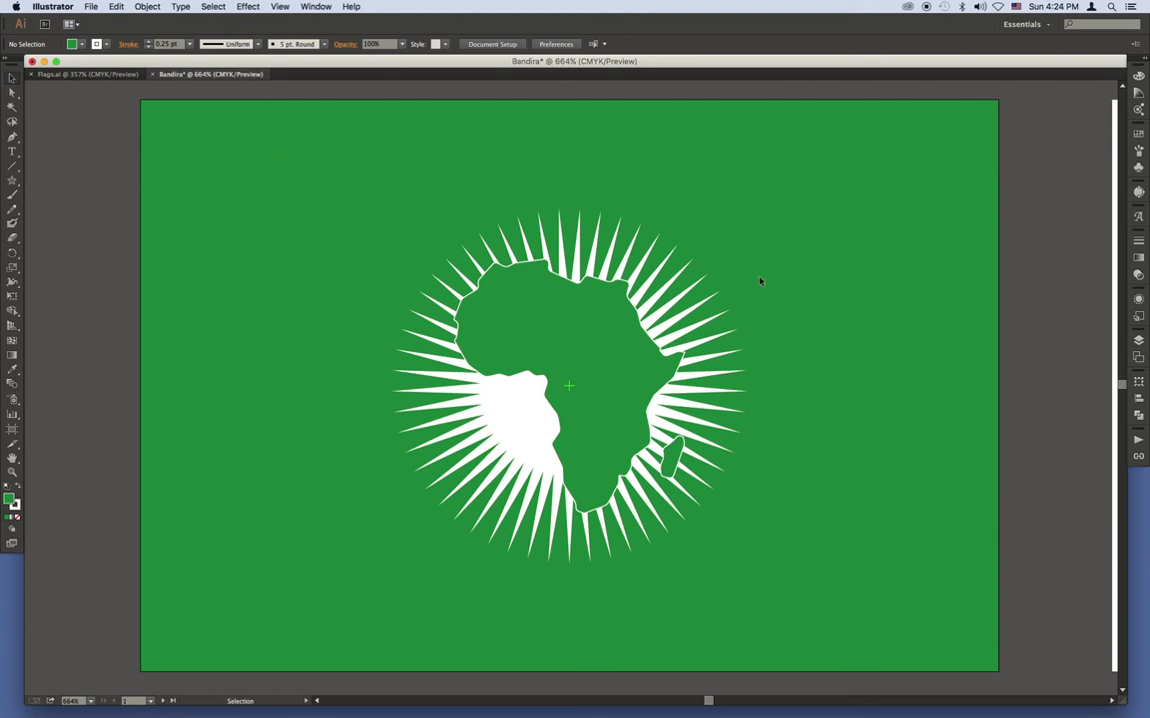
Set the fill to CMYK Yellow and draw a small trial shape above-left of the sun
click(13, 182)
click(84, 44)
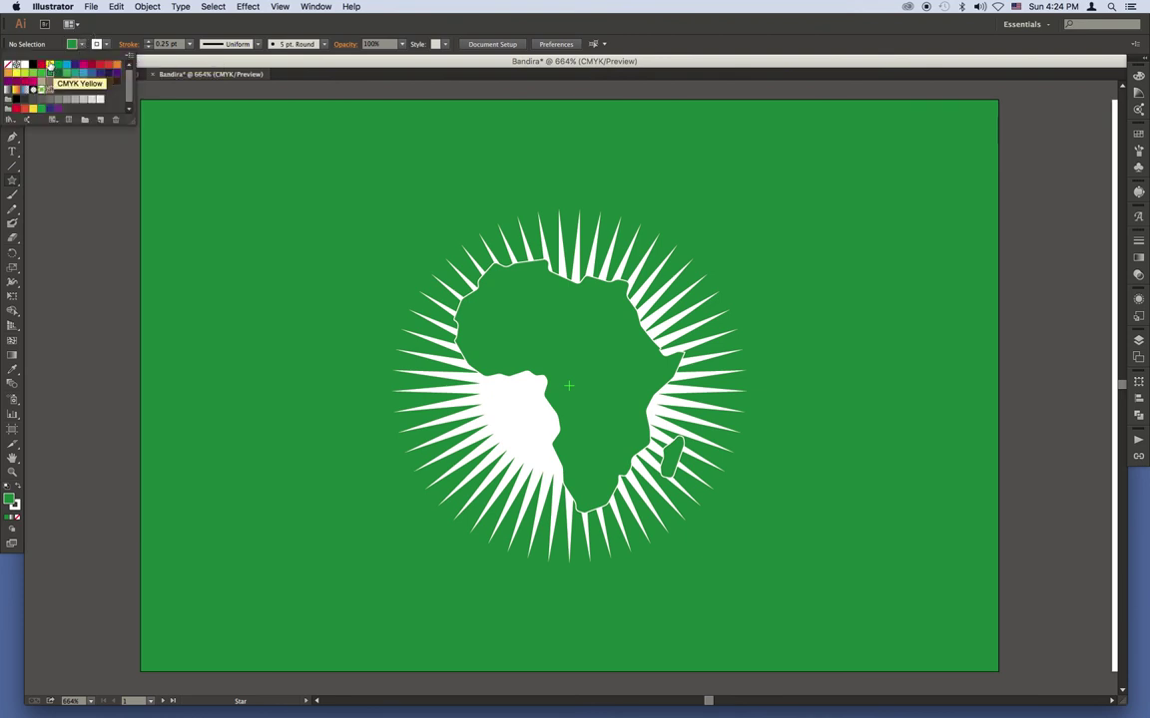
click(49, 67)
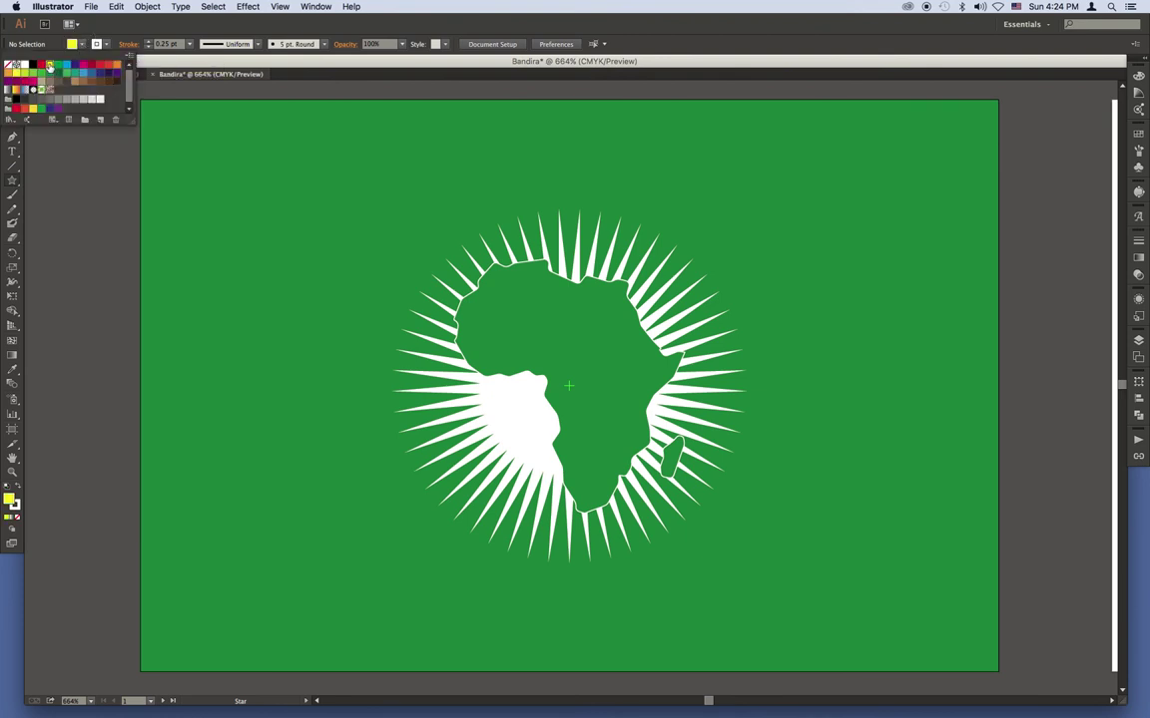
click(404, 240)
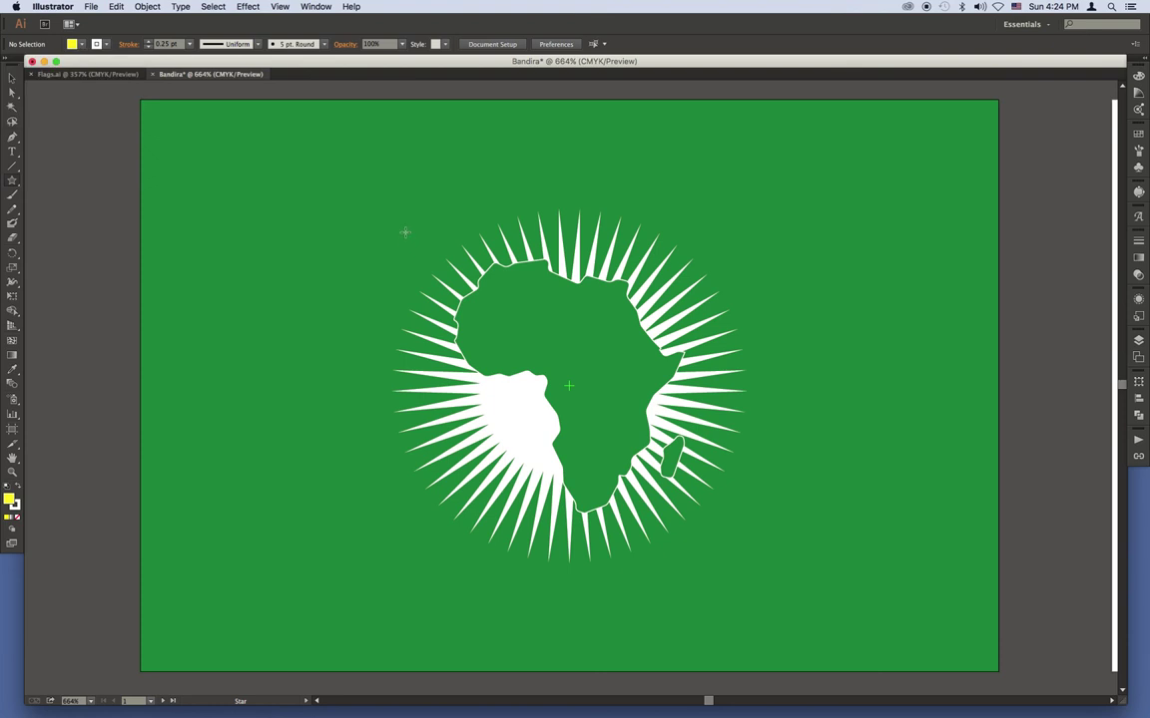
drag(403, 256, 407, 263)
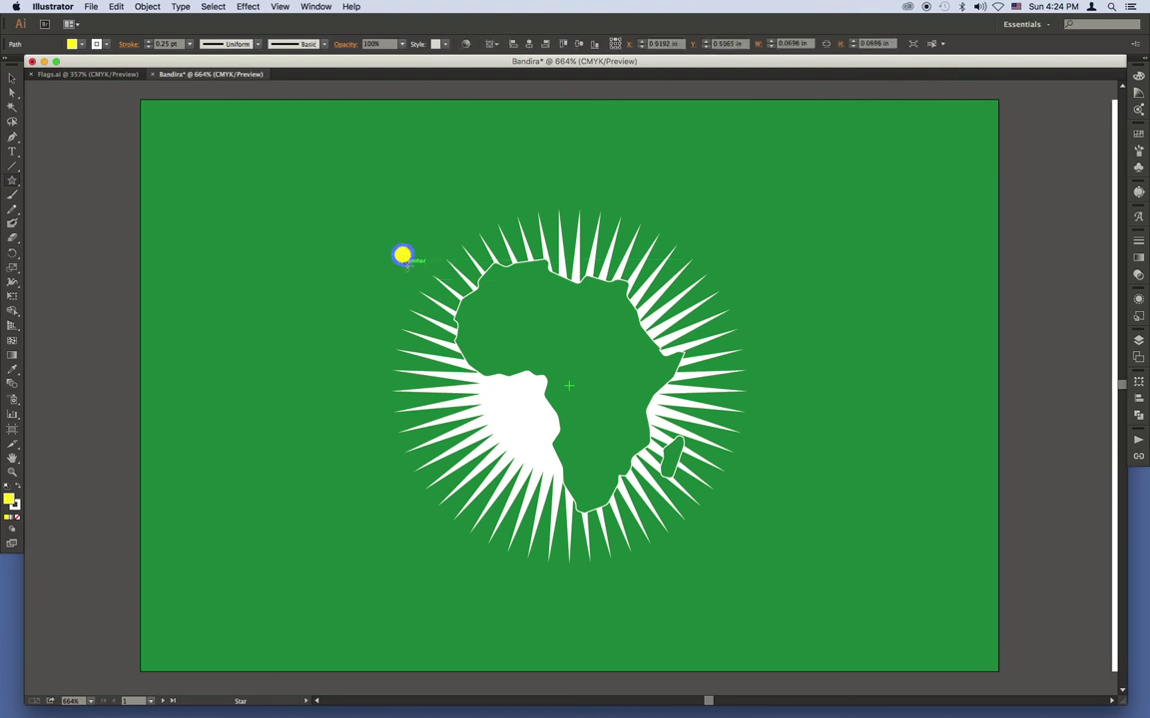
click(12, 77)
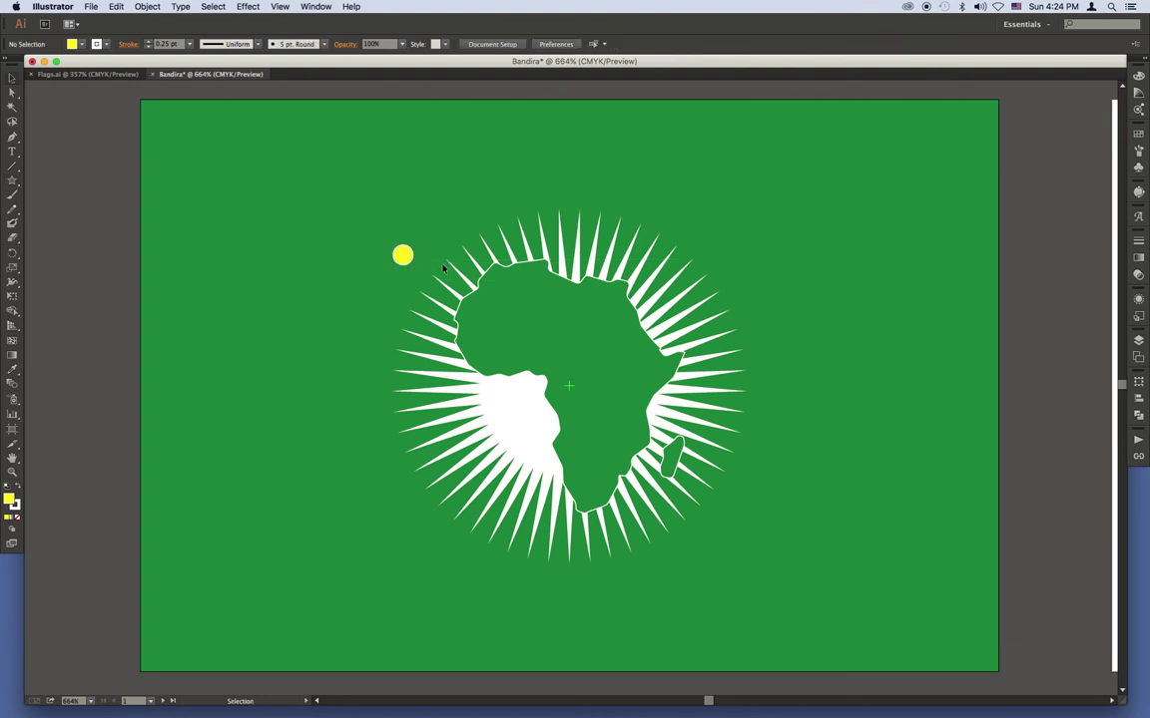
key(a)
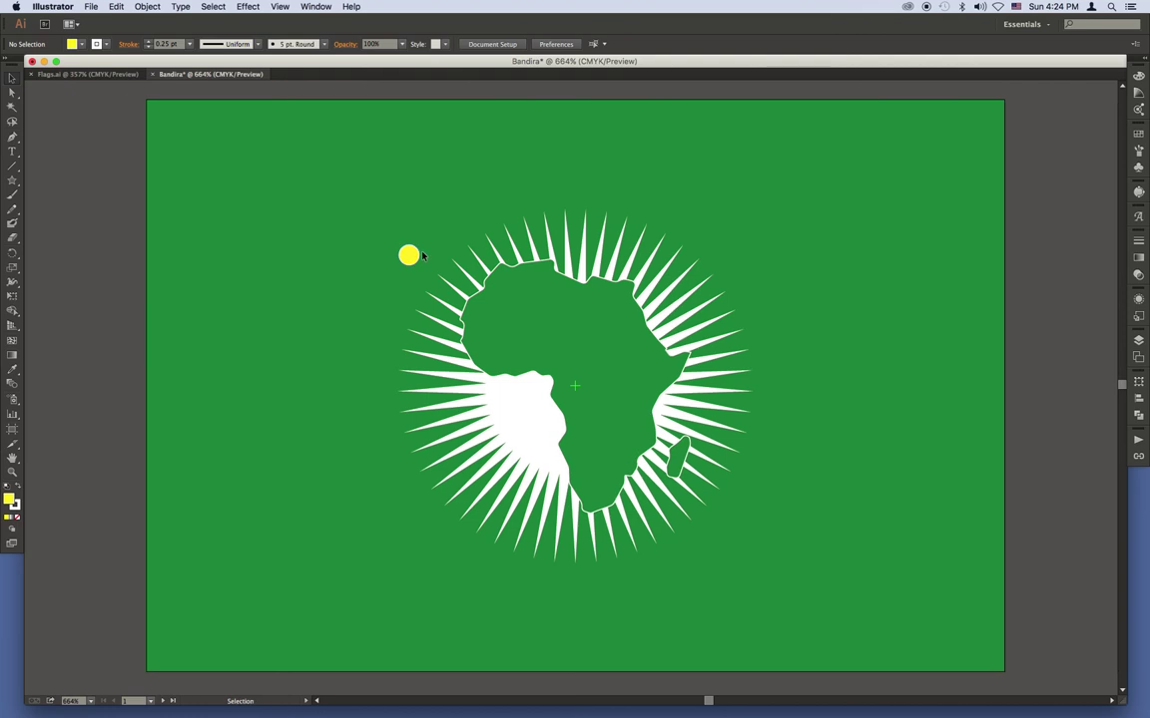
Zoom out and delete the stray yellow circle
key(super+minus)
key(super+minus)
key(super+minus)
scroll(422, 256, up, 5)
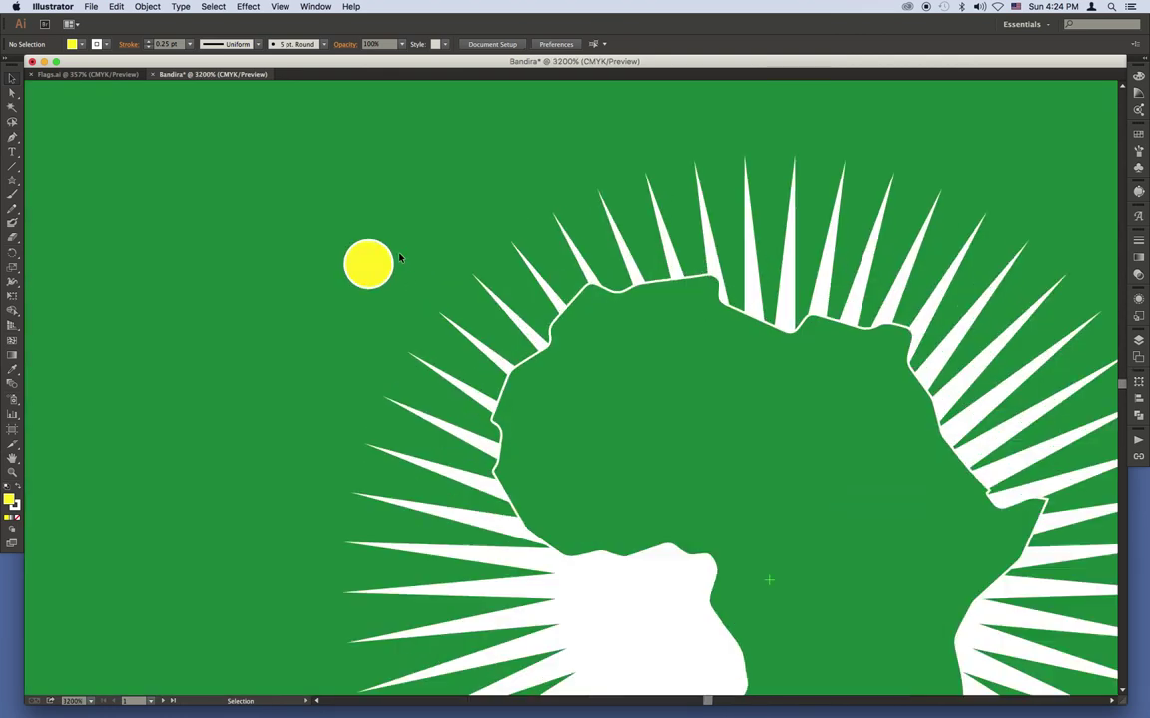
scroll(397, 256, up, 3)
scroll(377, 260, up, 3)
scroll(364, 265, up, 2)
click(286, 251)
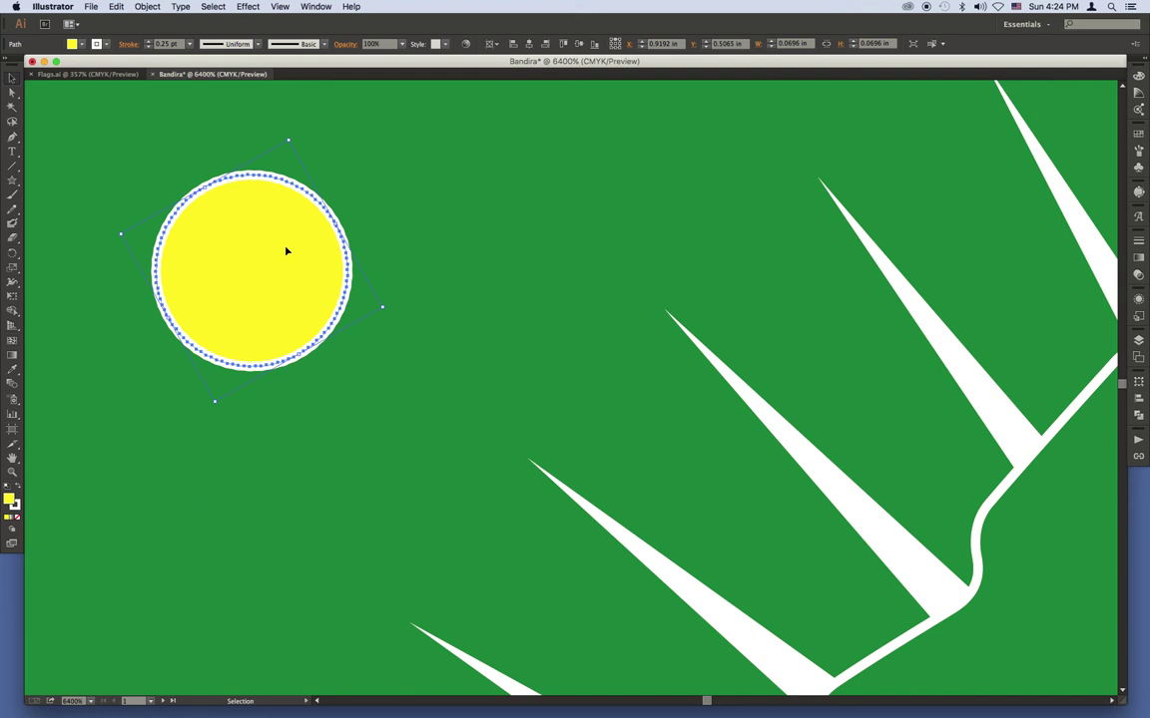
key(Delete)
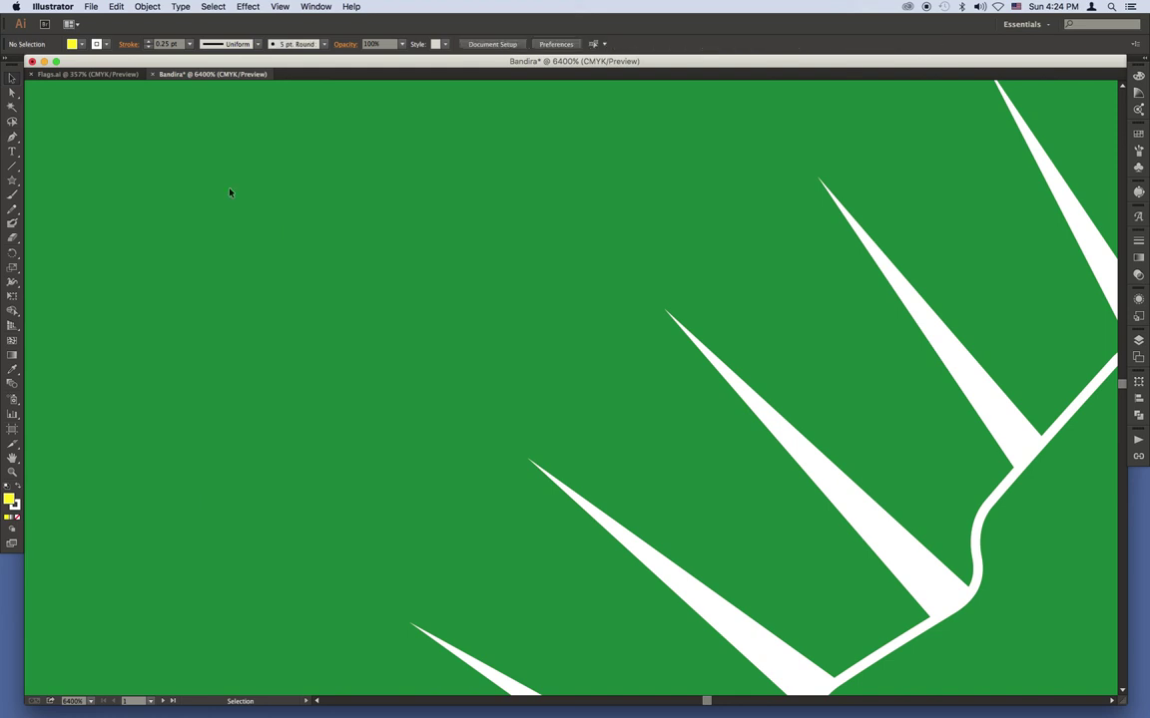
Create trial stars from the Star dialog and delete the misshapen results
click(12, 180)
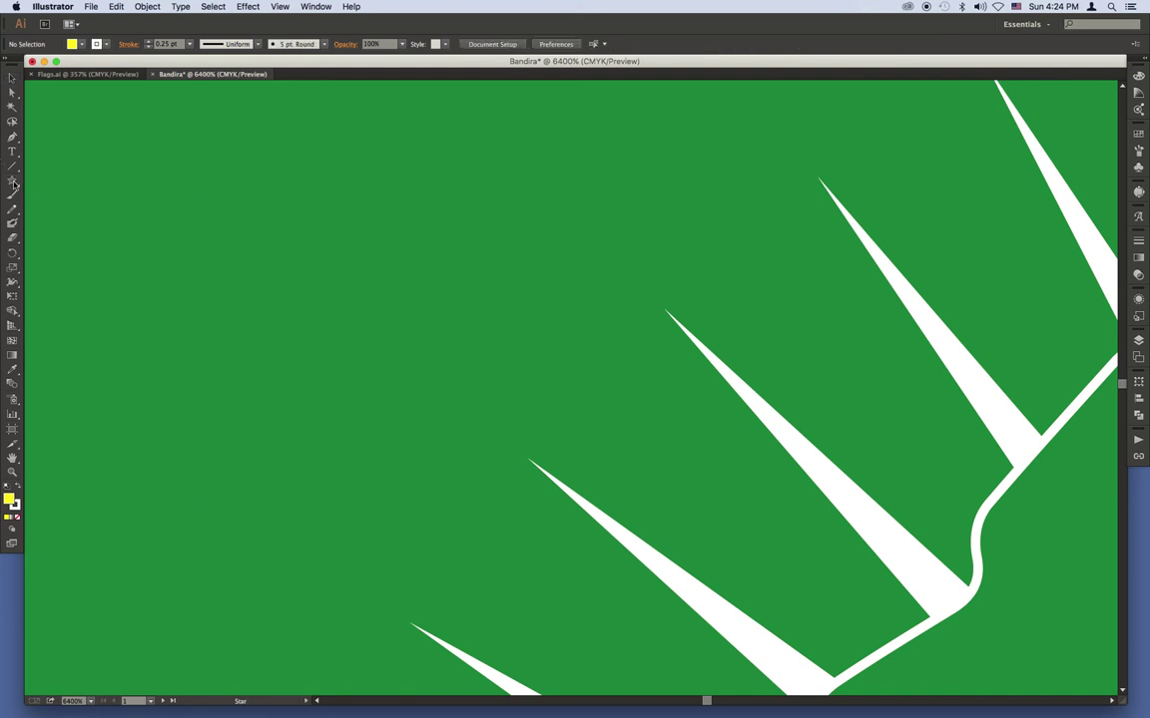
click(207, 200)
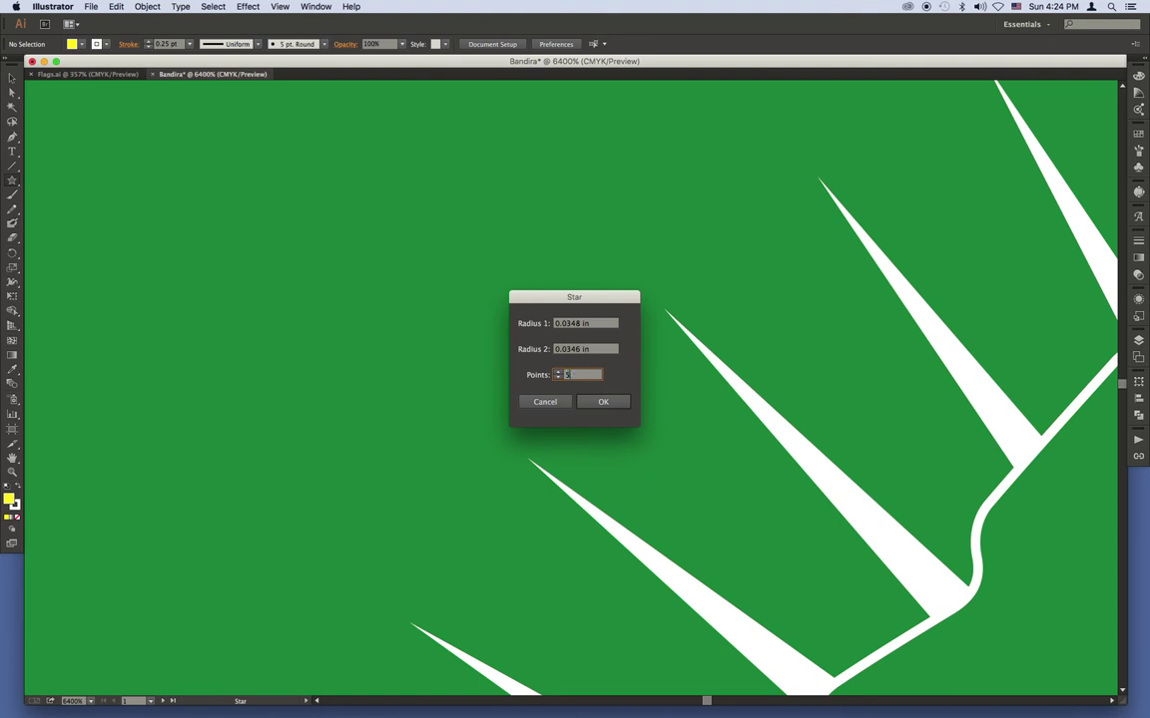
click(598, 403)
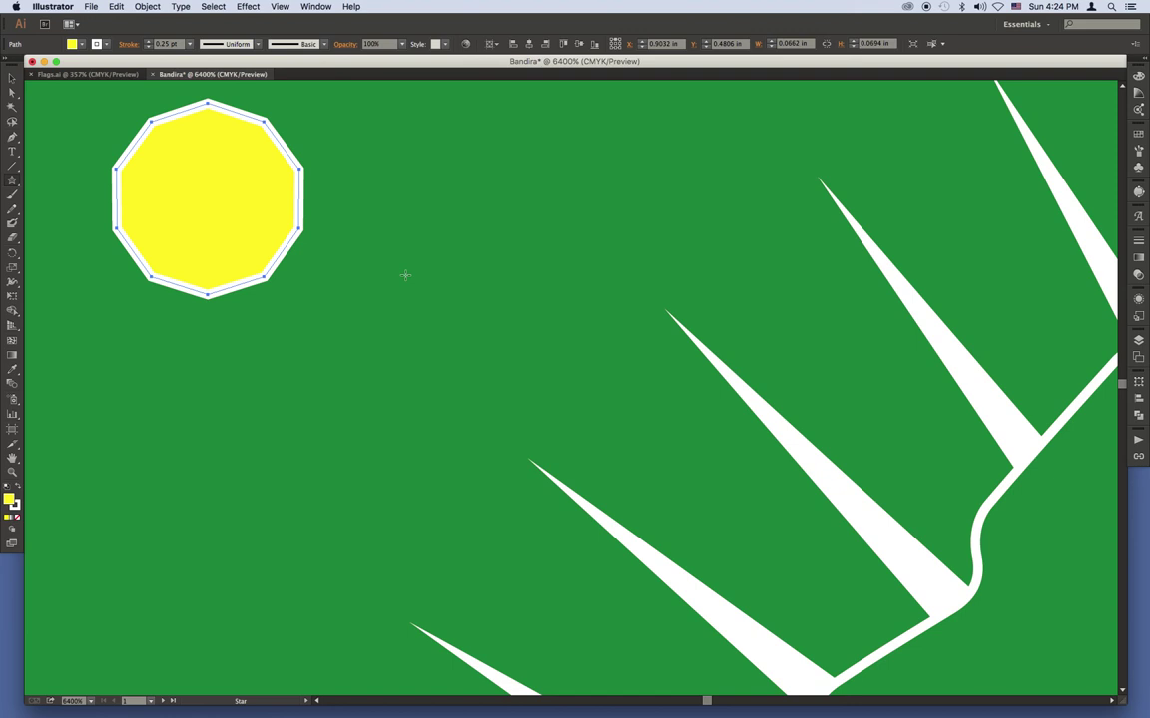
click(10, 77)
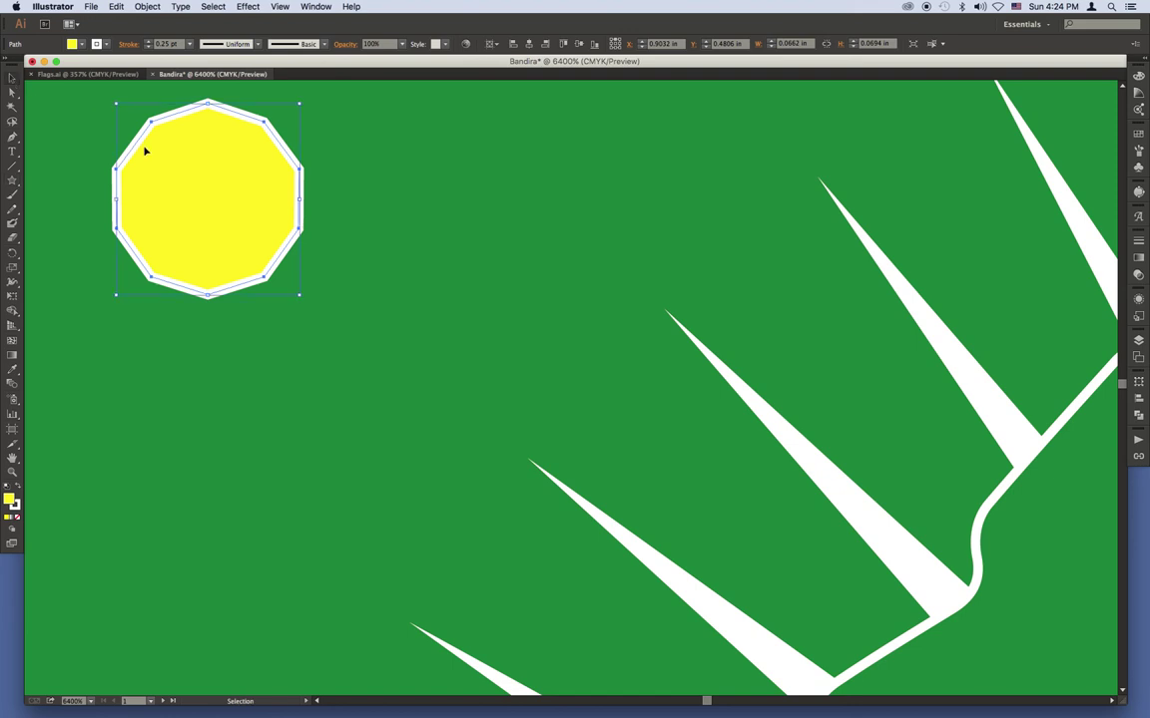
key(Delete)
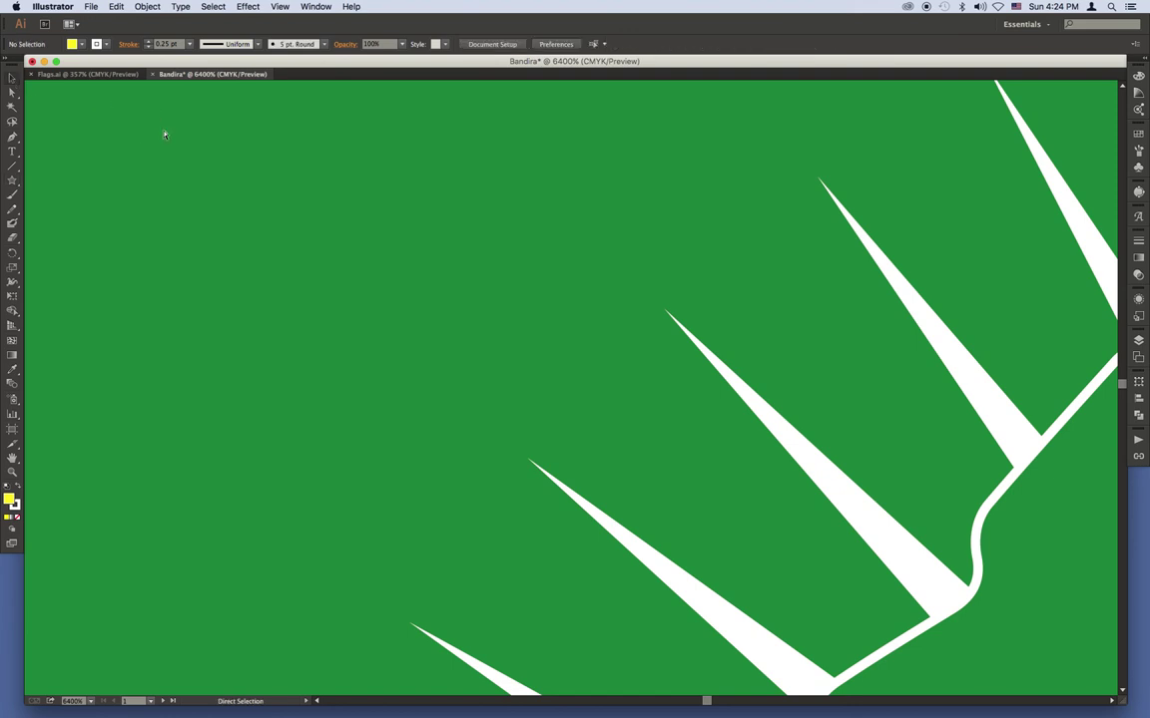
key(super+0)
click(18, 177)
click(205, 172)
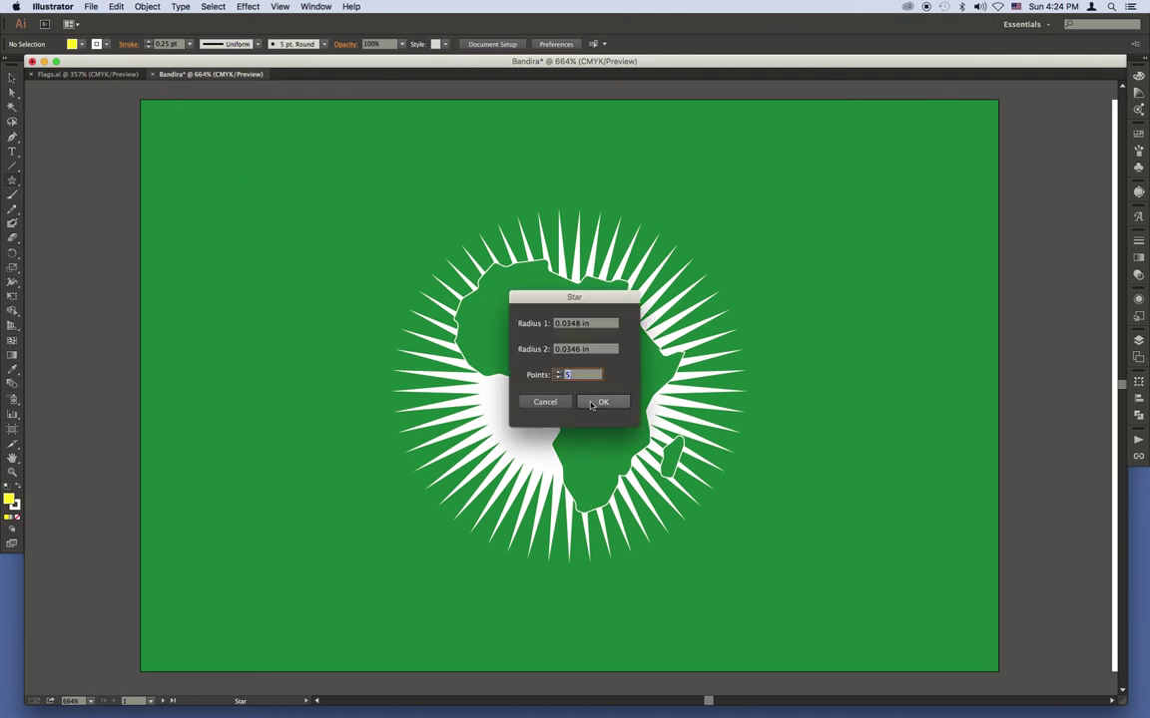
click(587, 405)
click(12, 78)
key(Delete)
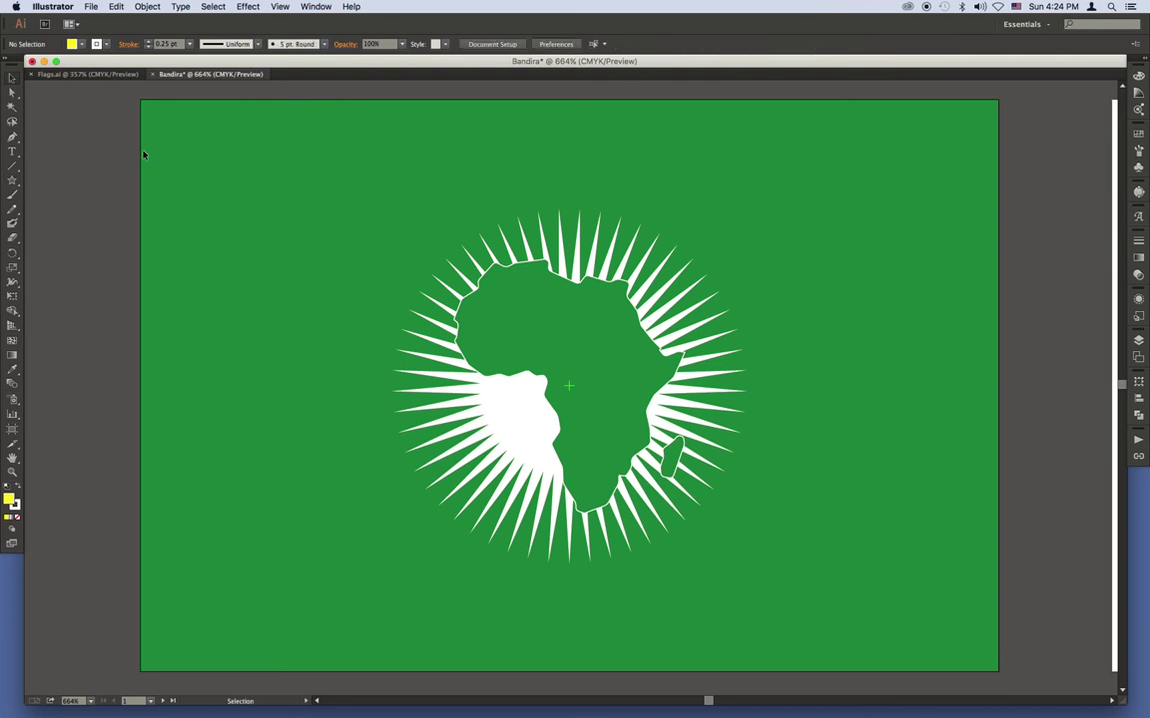
Create a 5-point star with radii 0.0348 in and 0.0346 in on the pasteboard
click(13, 180)
click(55, 160)
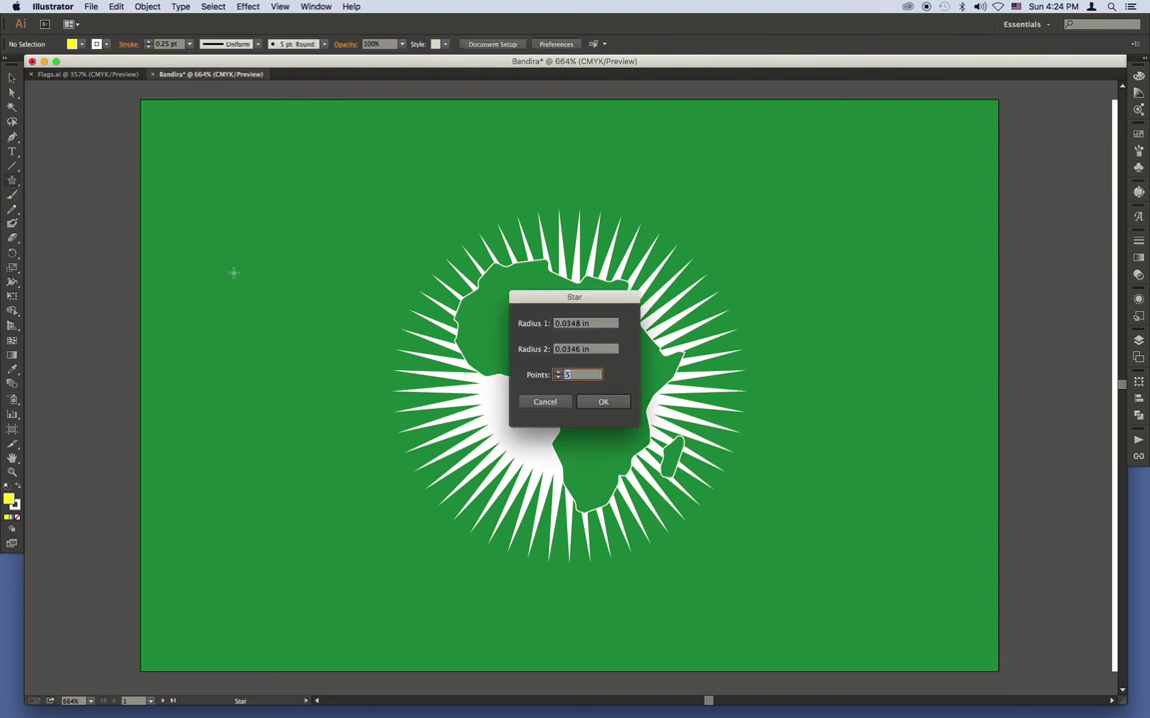
click(558, 376)
click(603, 401)
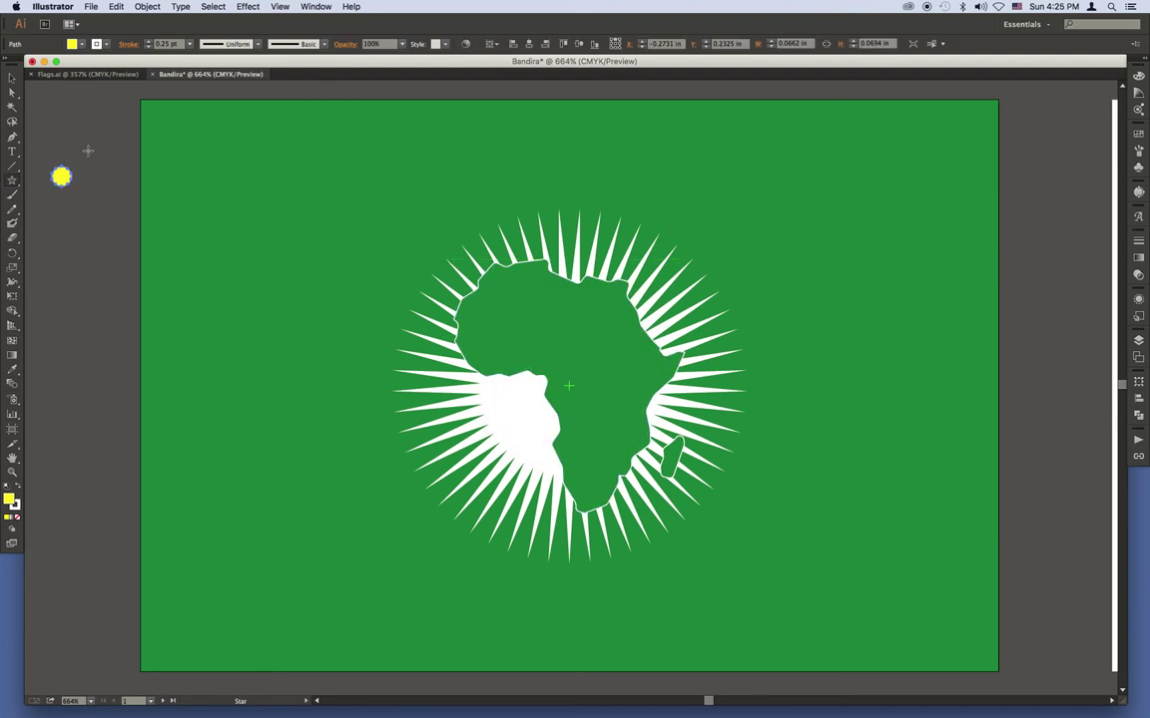
click(107, 44)
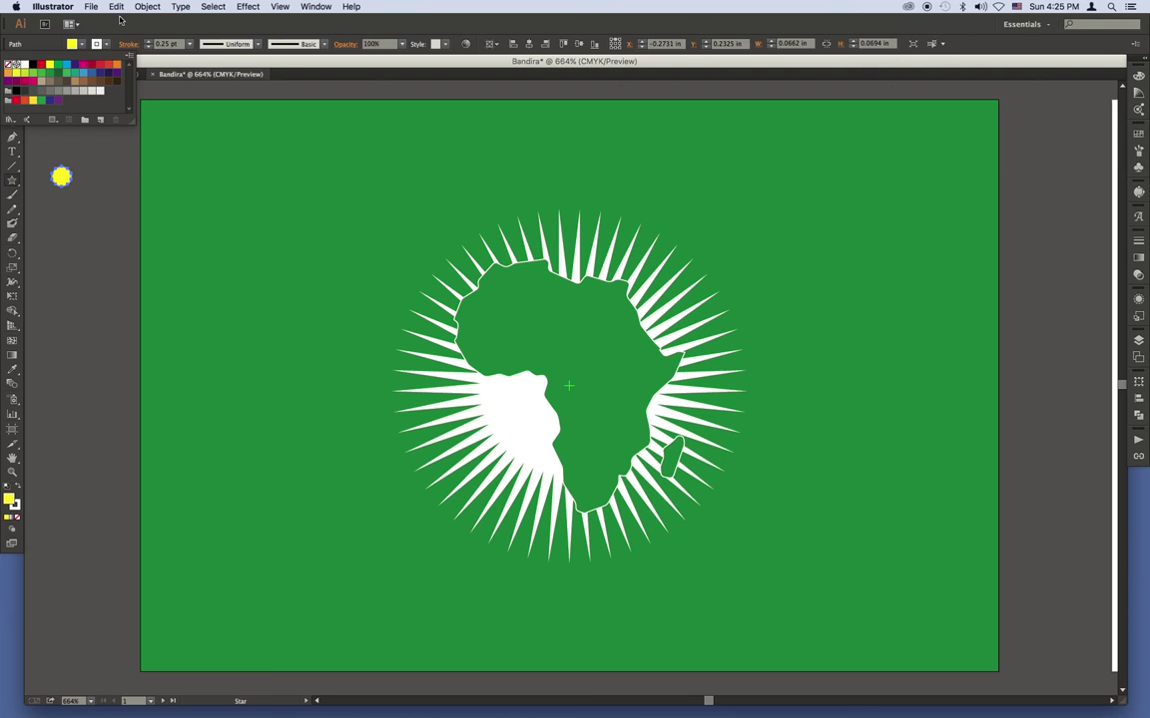
Remove the star's outline, then replace it with a freshly drawn small star on the pasteboard
click(9, 64)
key(Escape)
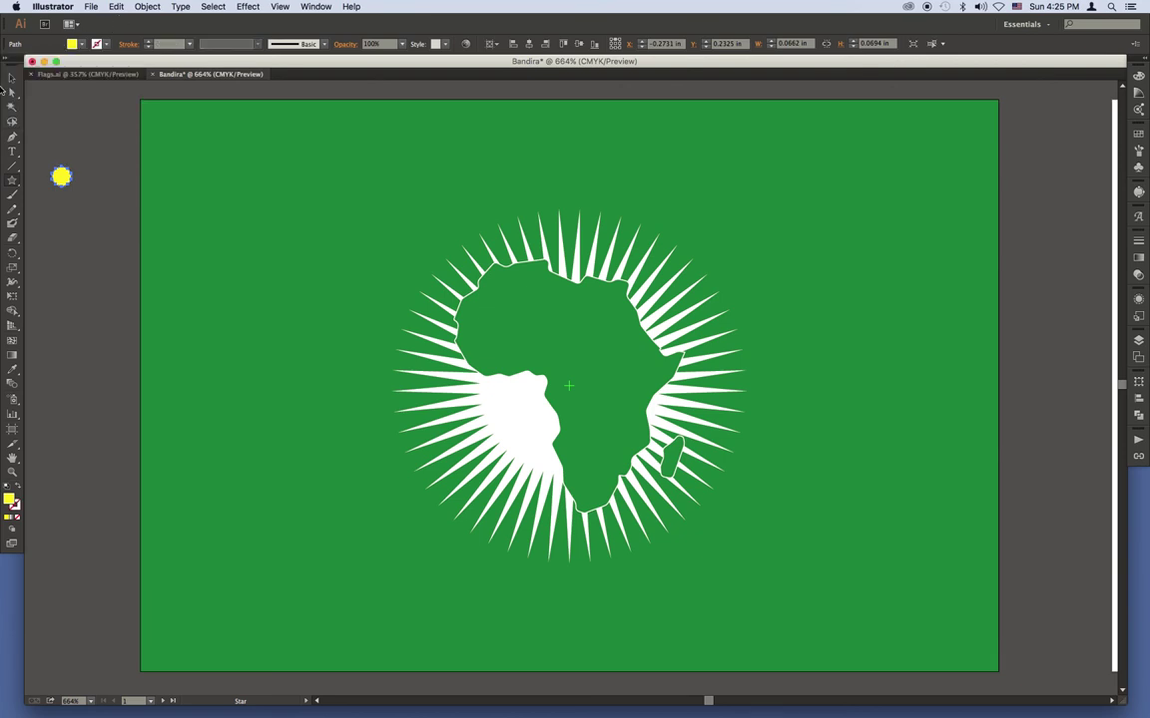
drag(61, 176, 108, 201)
key(Delete)
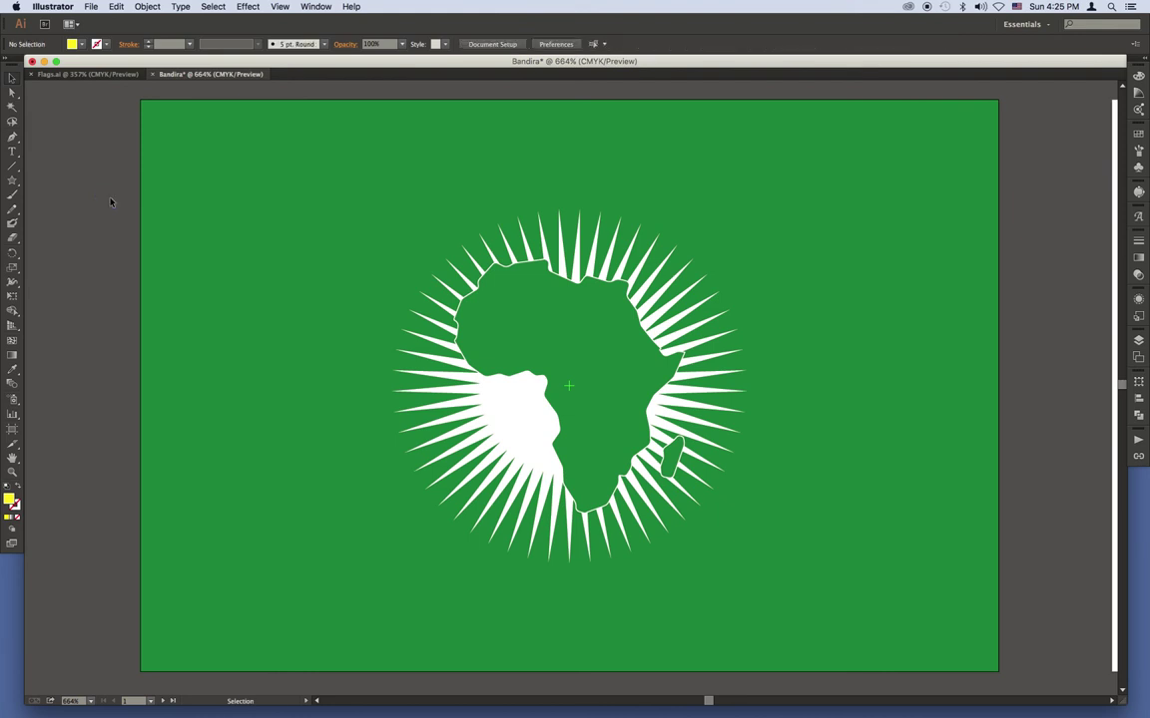
click(12, 179)
mouse_move(87, 183)
mouse_down()
mouse_move(107, 206)
mouse_move(99, 195)
mouse_up()
key(v)
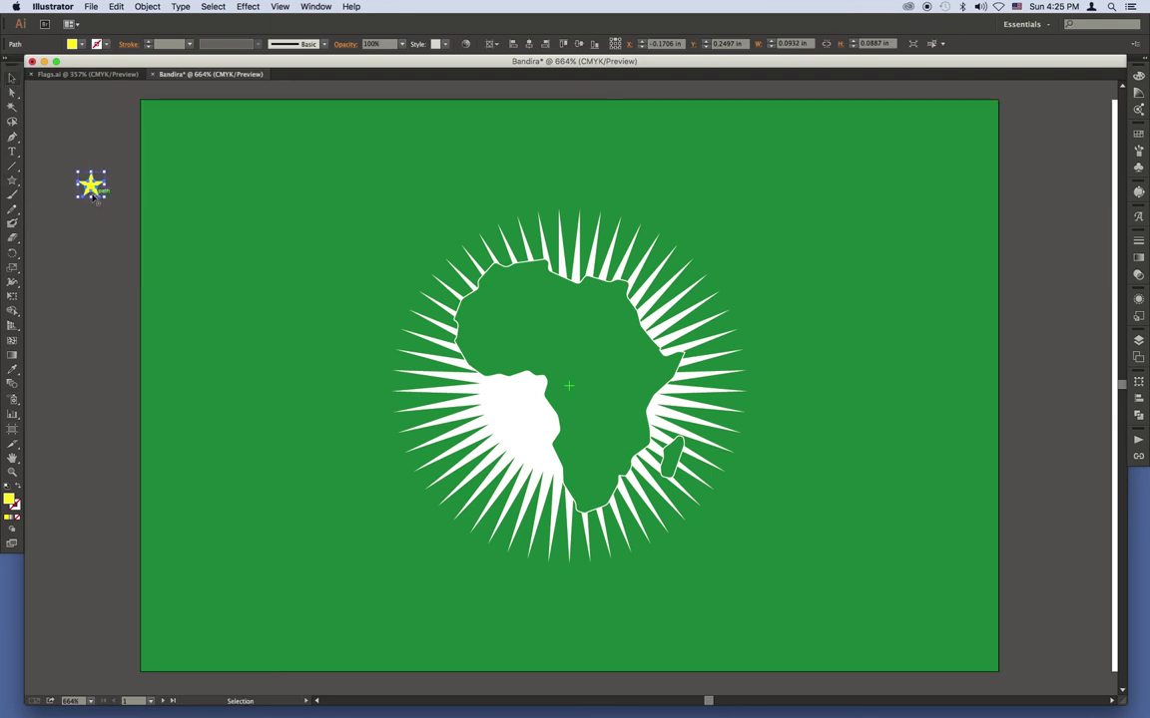
Move the star just outside the sunburst's upper-left, shrink it to 0.057 × 0.056 in, and tilt it
drag(91, 197, 379, 308)
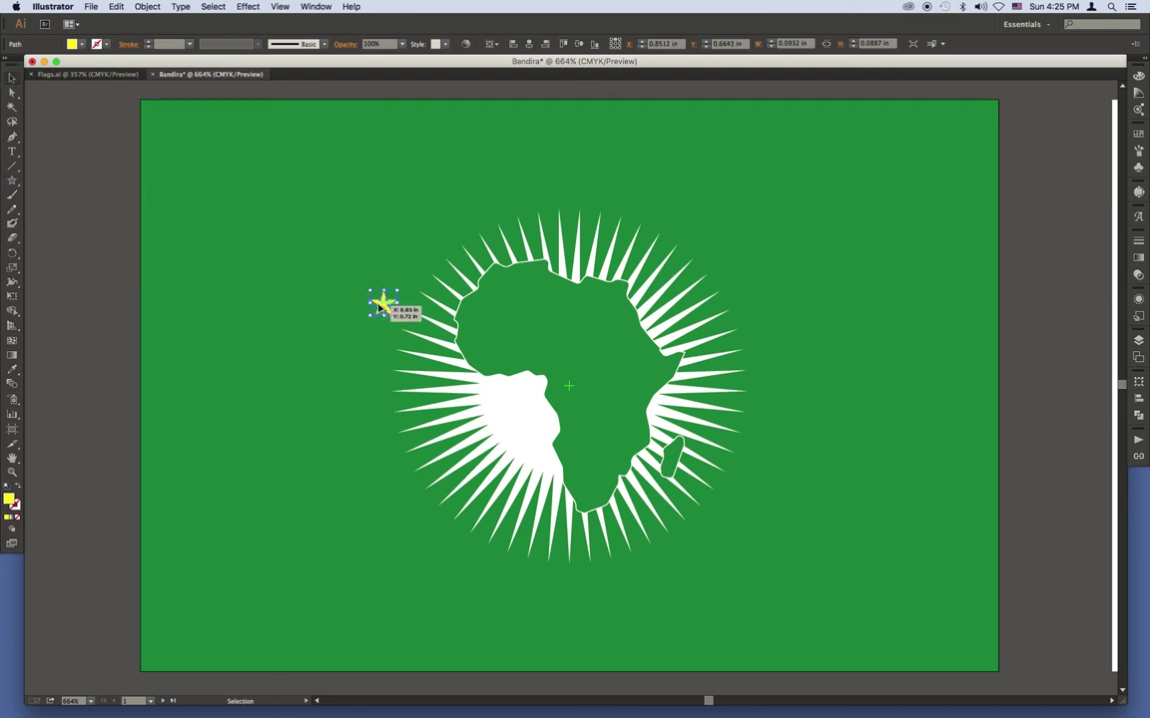
scroll(379, 304, down, 4)
scroll(329, 311, up, 3)
scroll(326, 319, up, 2)
scroll(327, 327, up, 3)
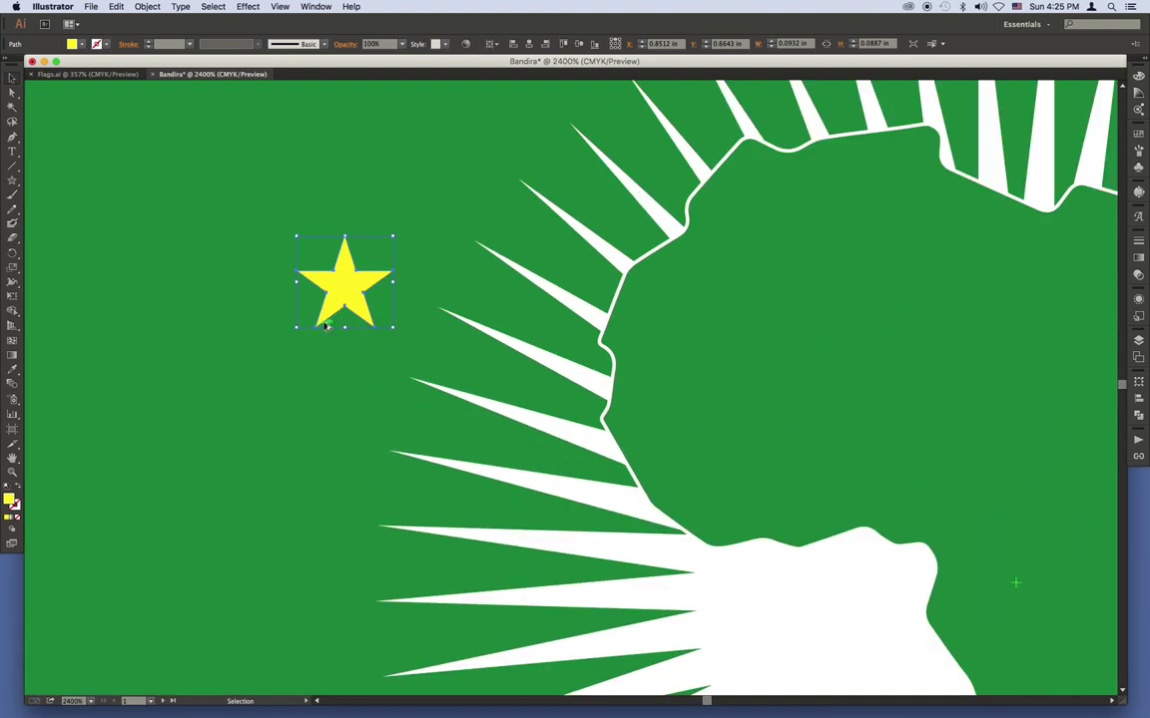
drag(394, 327, 357, 291)
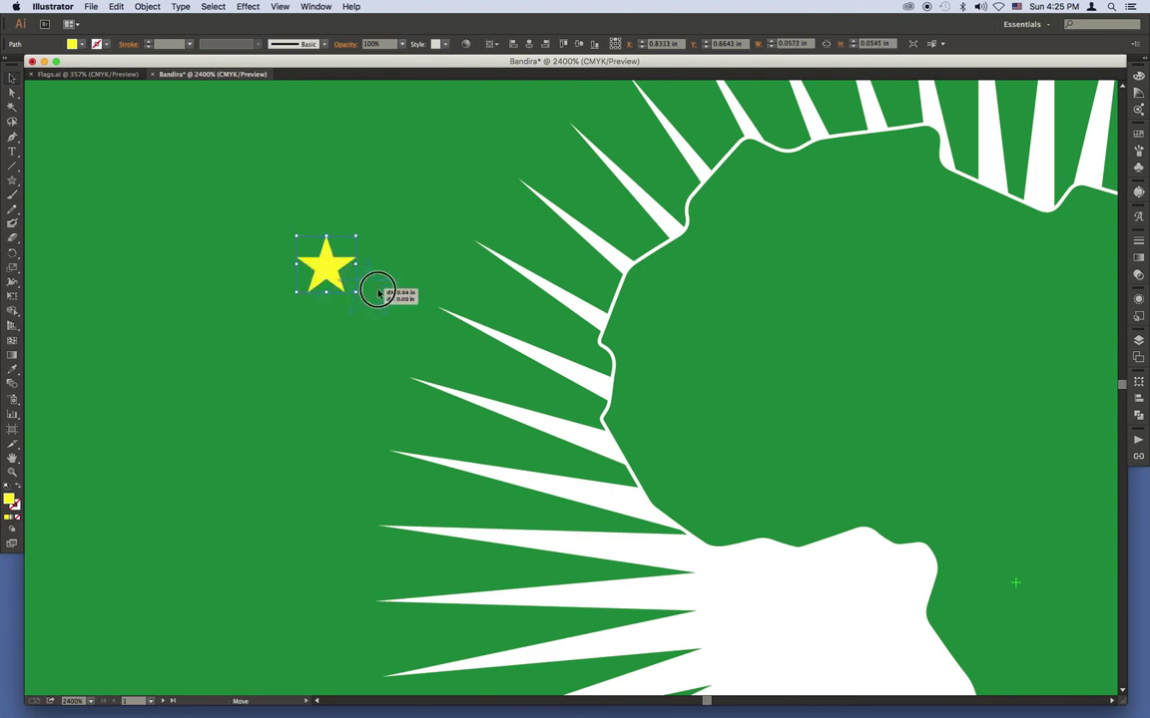
mouse_move(332, 272)
mouse_down()
mouse_move(404, 294)
mouse_move(379, 293)
mouse_up()
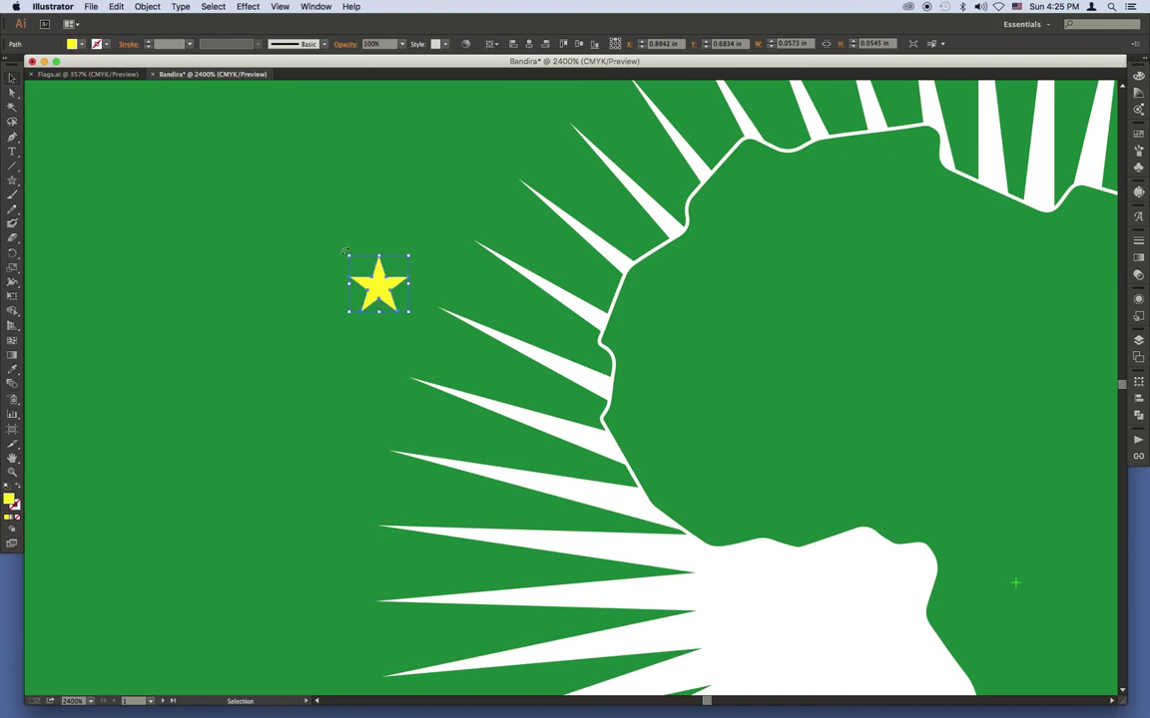
drag(344, 252, 349, 247)
drag(371, 278, 375, 283)
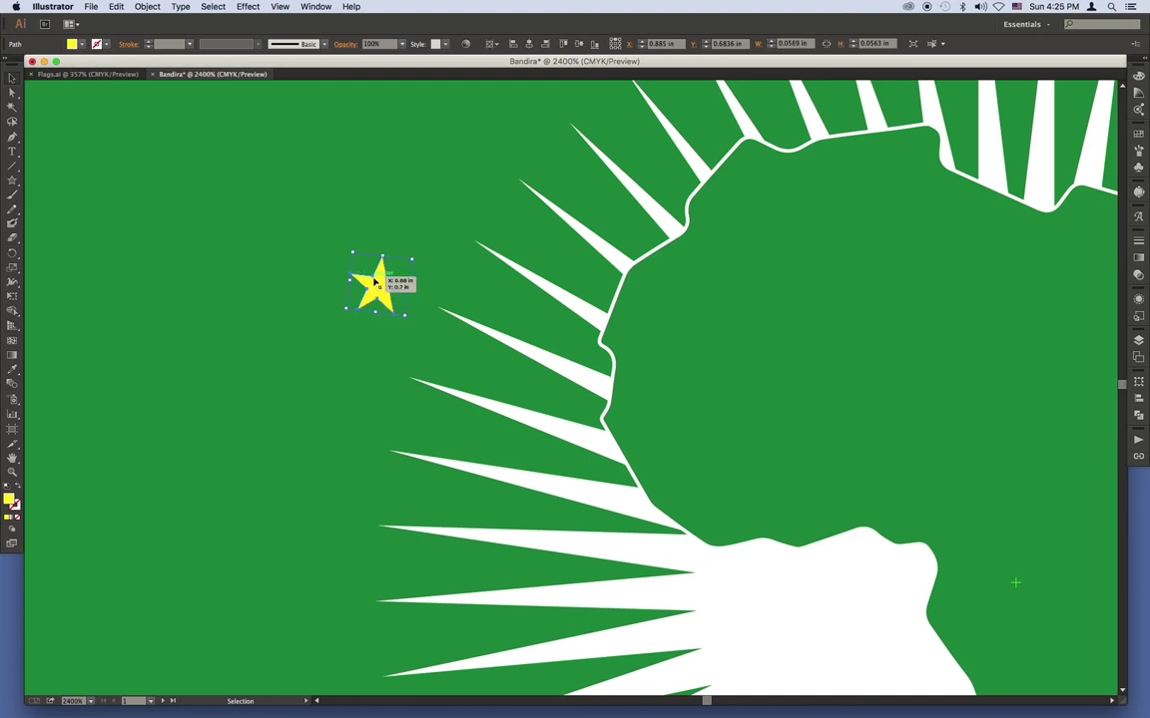
key(super+0)
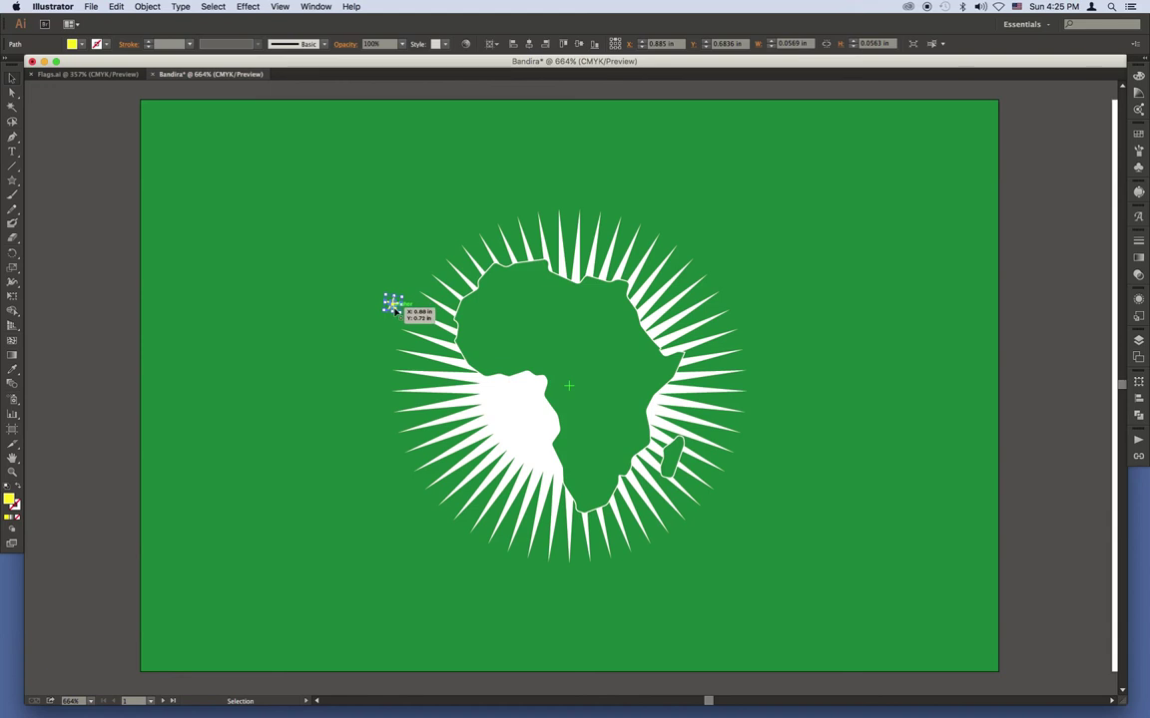
click(12, 253)
drag(393, 306, 406, 282)
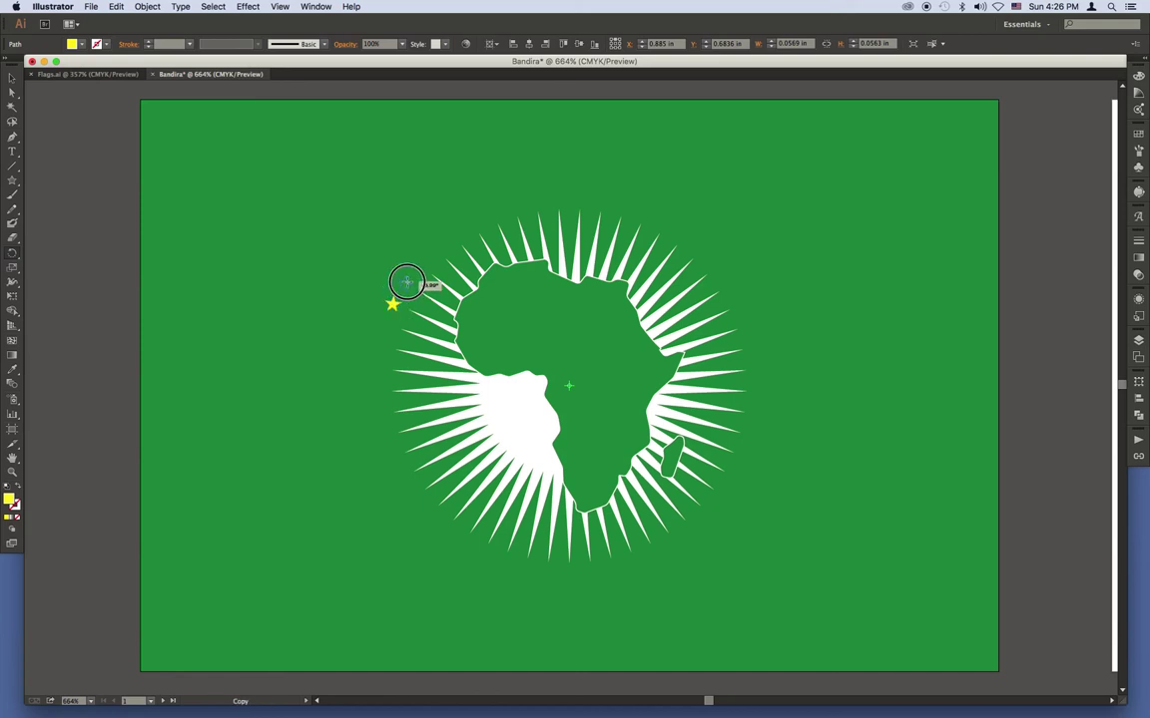
drag(406, 283, 407, 280)
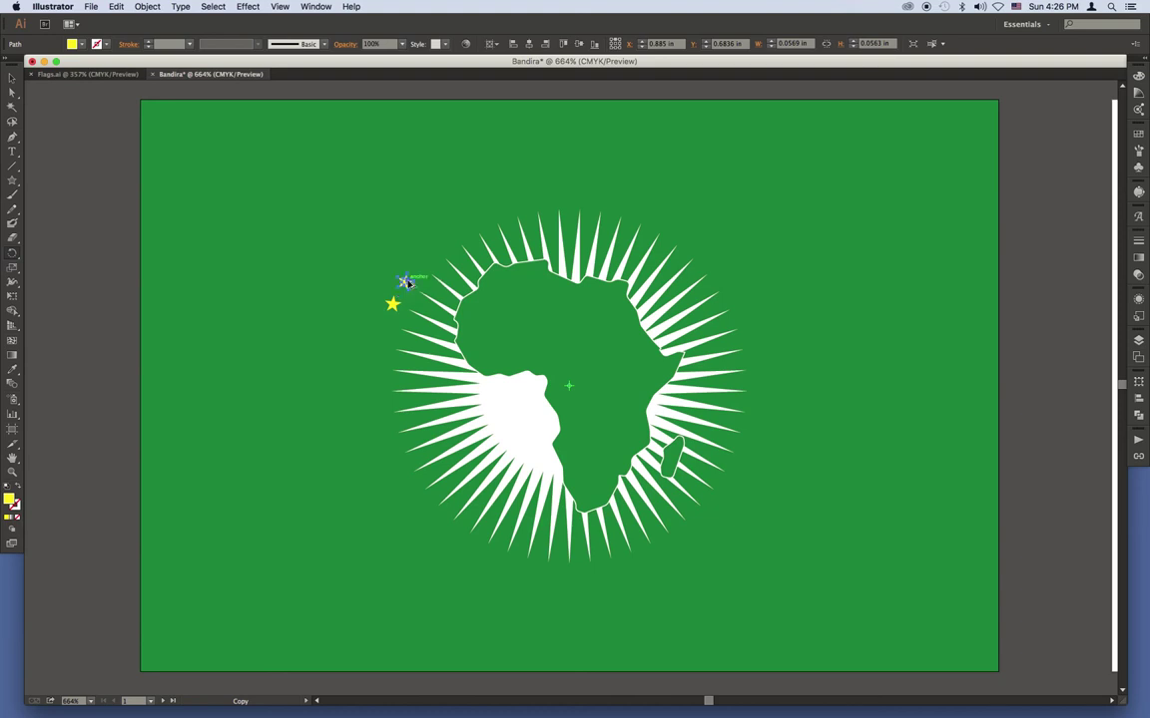
drag(407, 281, 404, 282)
key(super+d)
key(super+d)
key(super+d)
key(super+d)
key(super+d)
key(super+d)
key(super+d)
key(super+d)
key(super+d)
key(super+d)
key(super+d)
key(super+d)
key(super+d)
key(super+d)
key(super+d)
key(super+d)
key(super+d)
key(super+d)
key(super+d)
key(super+d)
key(super+d)
key(super+d)
key(super+d)
key(super+d)
key(super+d)
key(super+d)
key(super+d)
key(super+d)
key(super+d)
key(super+d)
key(super+d)
key(super+d)
key(super+d)
key(super+d)
key(super+d)
key(super+d)
key(super+d)
key(super+d)
key(super+d)
key(super+d)
key(super+d)
key(r)
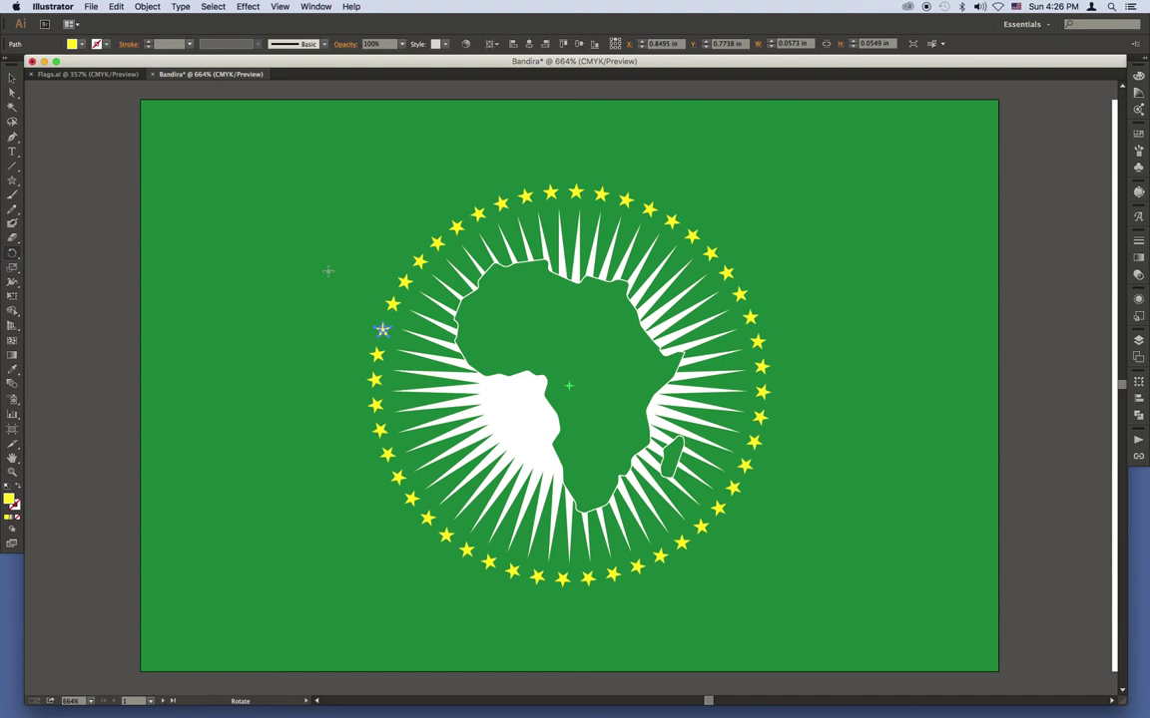
key(super+z)
key(super+z)
key(super+z)
key(super+z)
key(super+z)
key(super+z)
key(super+z)
key(super+z)
key(super+z)
key(super+z)
key(super+z)
key(super+z)
key(super+z)
key(super+z)
key(super+z)
key(super+z)
key(super+z)
key(super+z)
key(super+z)
key(super+z)
key(super+z)
key(super+z)
key(super+z)
key(super+z)
key(super+z)
key(super+z)
key(super+z)
key(super+z)
key(super+z)
key(super+z)
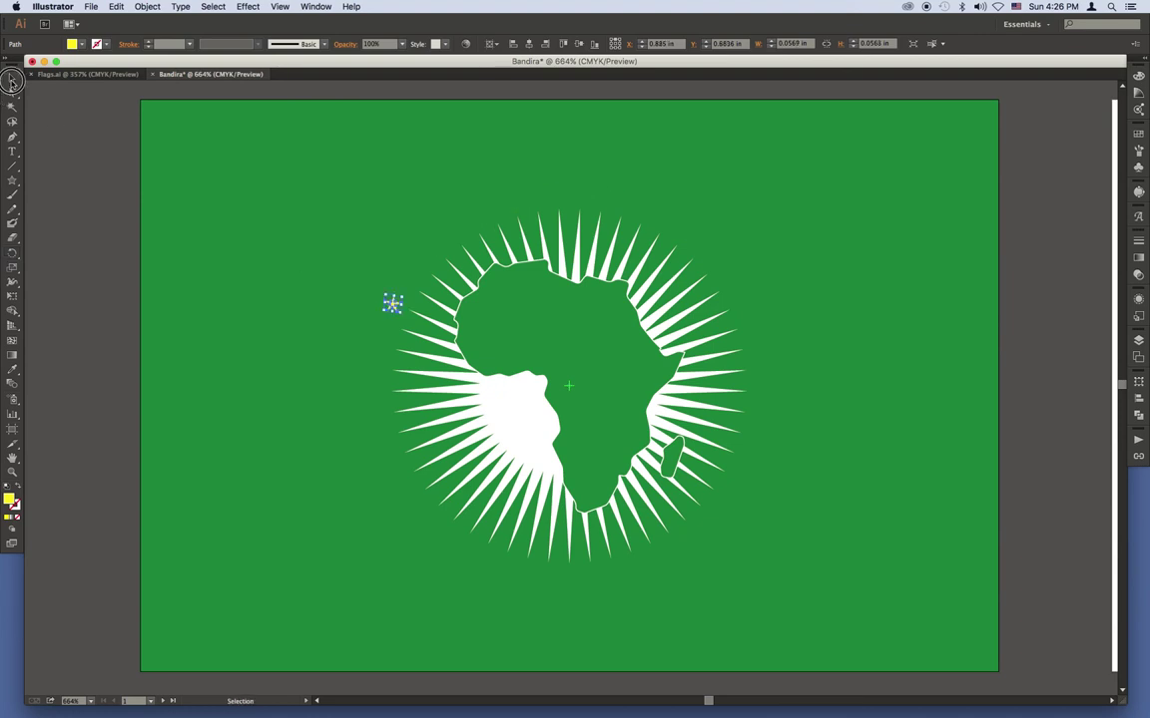
Rotate-copy the star 6.98° around the flag centre, repeating with Cmd+D to close the ring
click(61, 221)
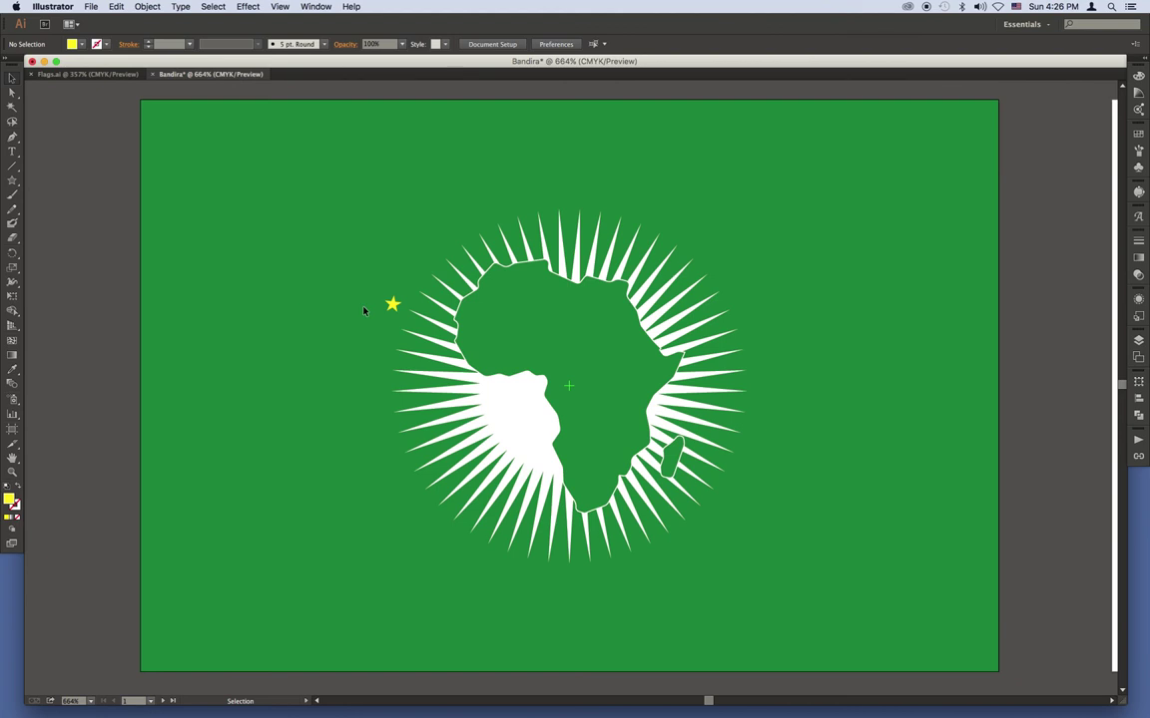
click(391, 305)
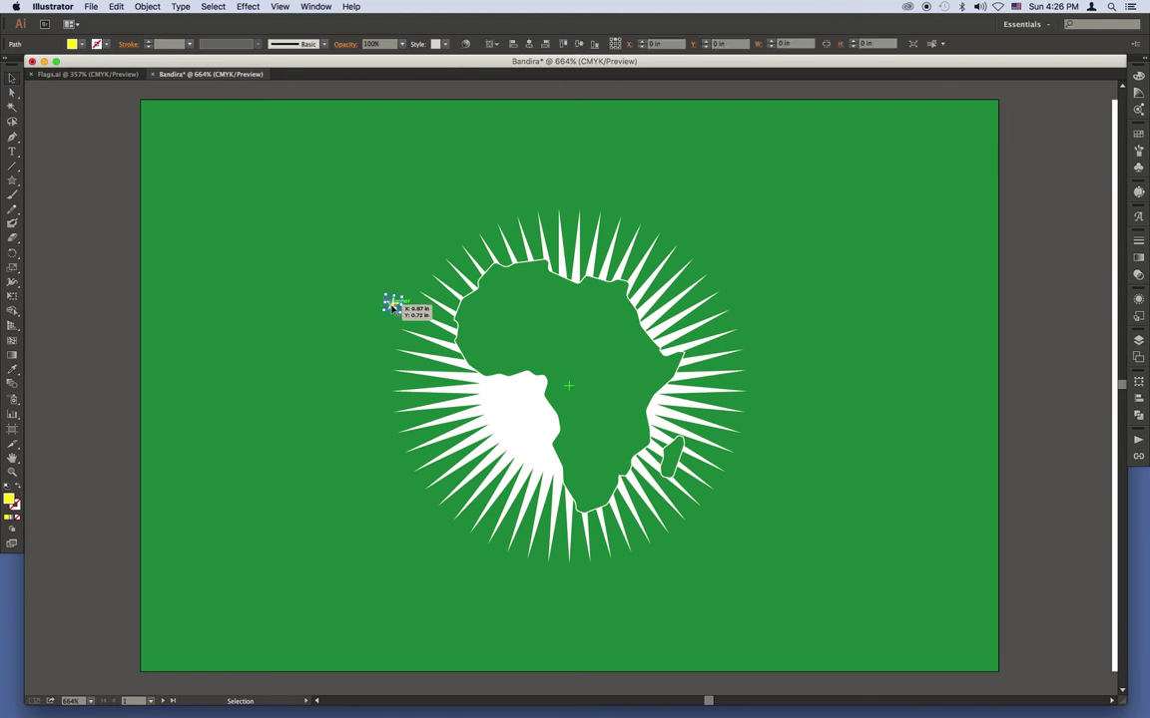
click(12, 254)
drag(392, 305, 404, 280)
key(v)
key(super+d)
key(super+d)
key(super+d)
key(super+d)
key(super+d)
key(super+d)
key(super+d)
key(super+d)
key(super+d)
key(super+d)
key(super+d)
key(super+d)
key(super+d)
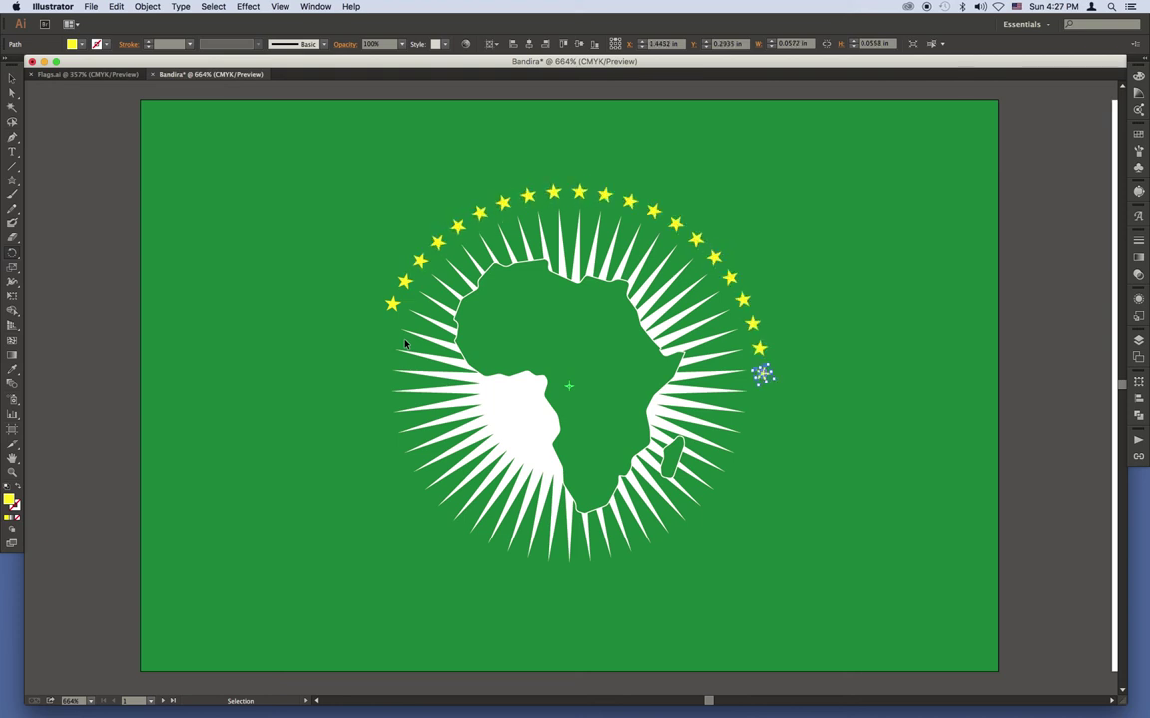
key(super+d)
key(super+d)
key(super+d)
key(super+d)
key(super+d)
key(super+d)
key(super+d)
key(super+d)
key(super+d)
key(super+d)
key(super+d)
key(super+d)
key(super+d)
key(super+d)
key(super+d)
key(super+d)
key(r)
click(12, 79)
click(124, 149)
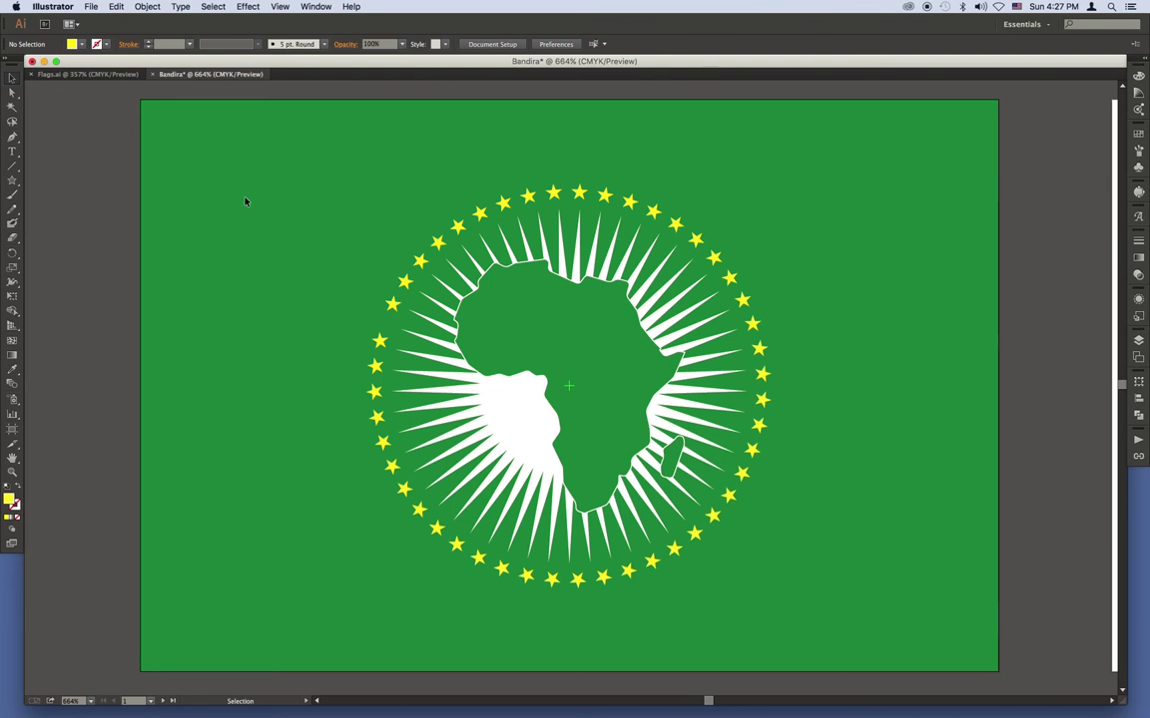
scroll(506, 332, up, 2)
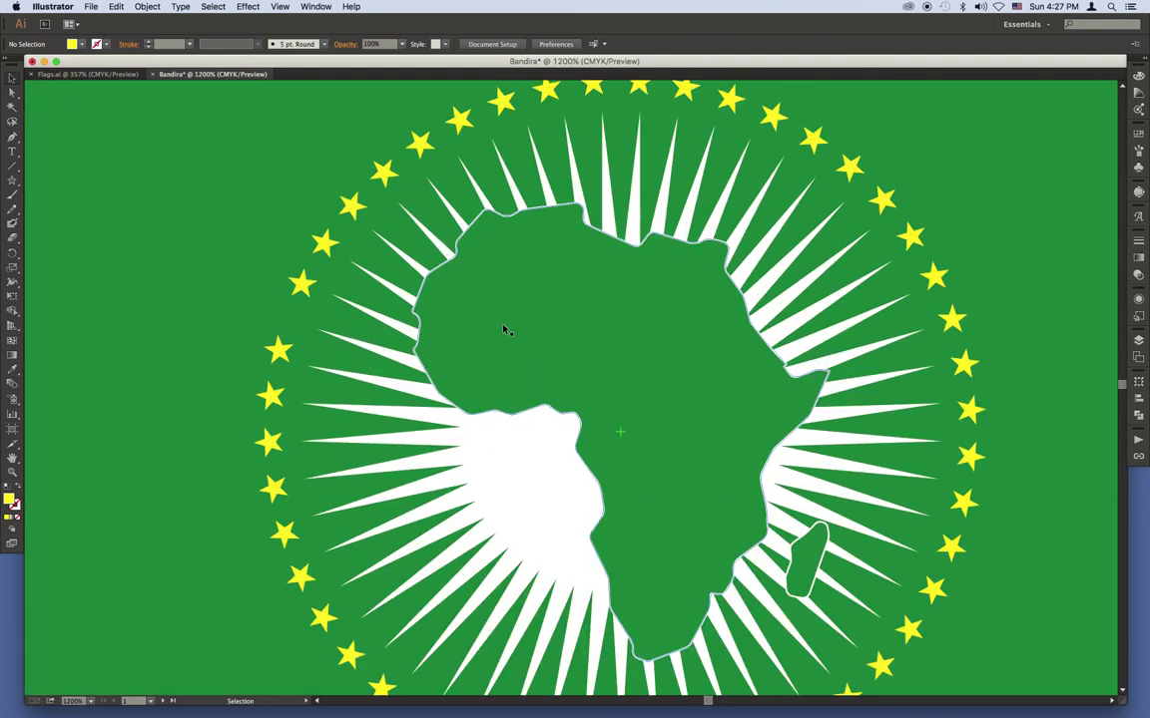
scroll(504, 329, down, 2)
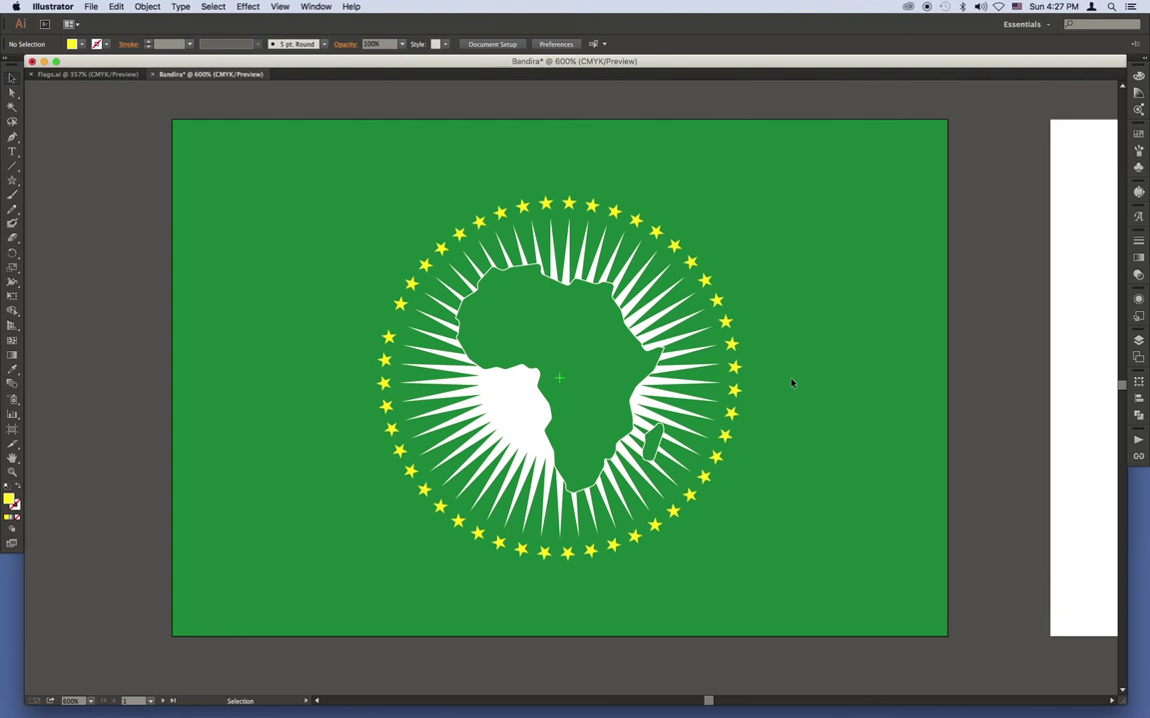